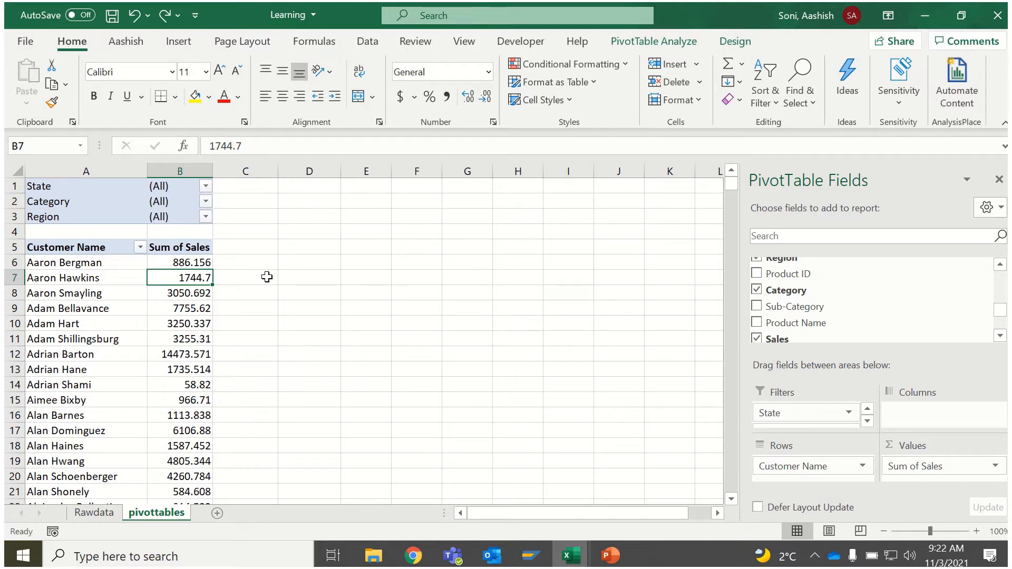
pyautogui.moveTo(179, 263); pyautogui.dragTo(174, 392)
pyautogui.click(174, 359)
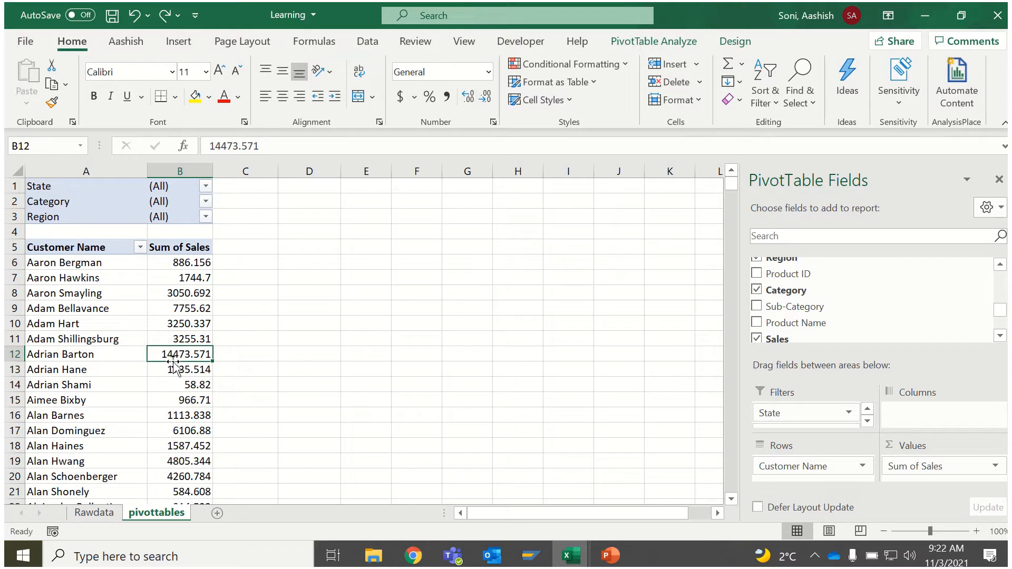
pyautogui.click(192, 262)
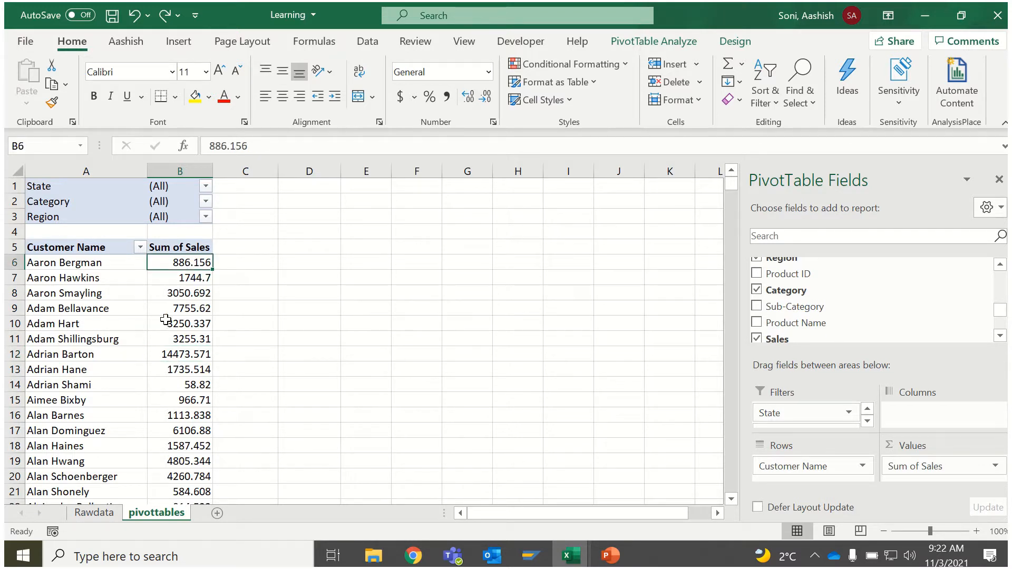
pyautogui.click(179, 248)
pyautogui.click(181, 262)
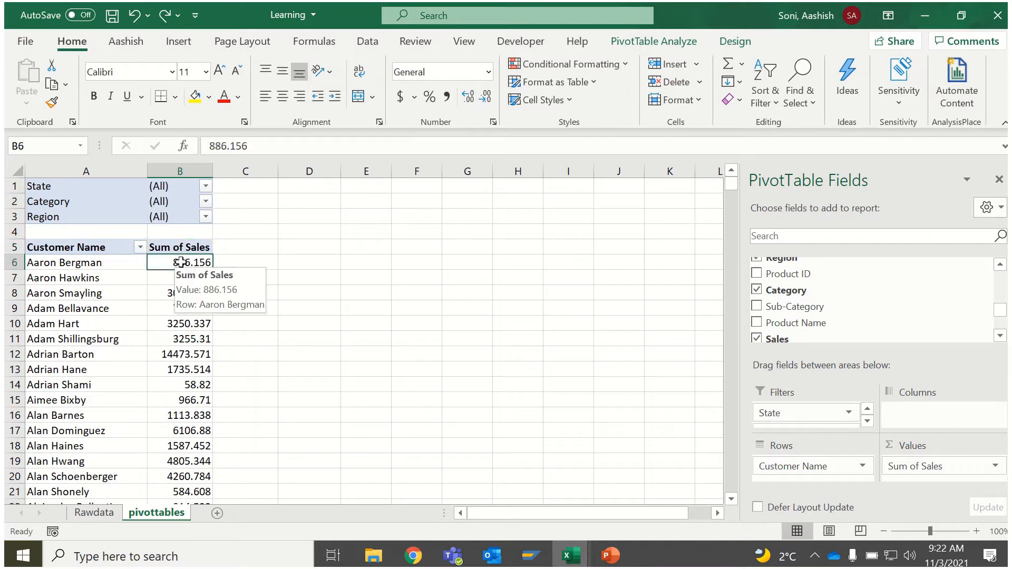
pyautogui.rightClick(181, 262)
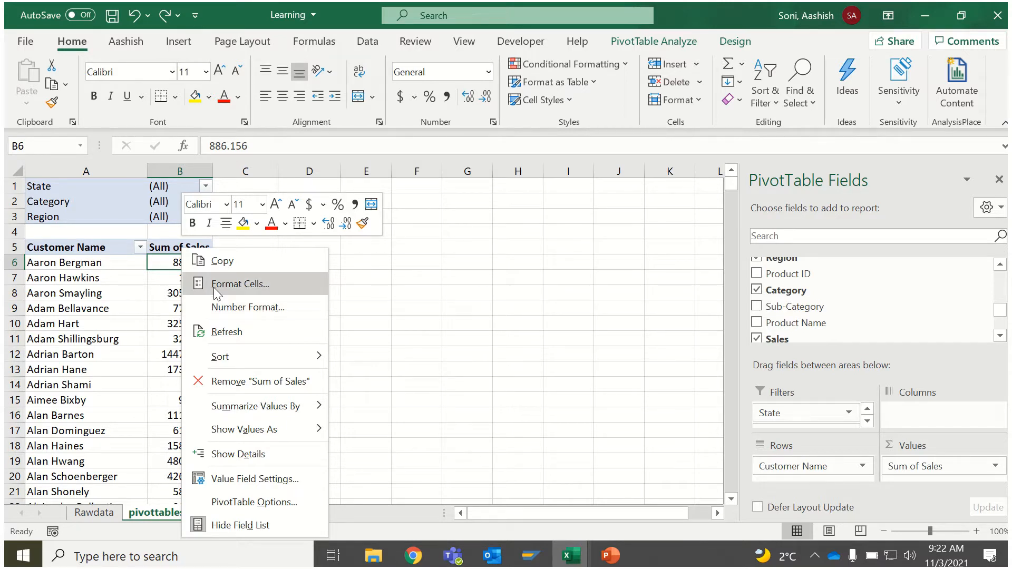
pyautogui.click(174, 262)
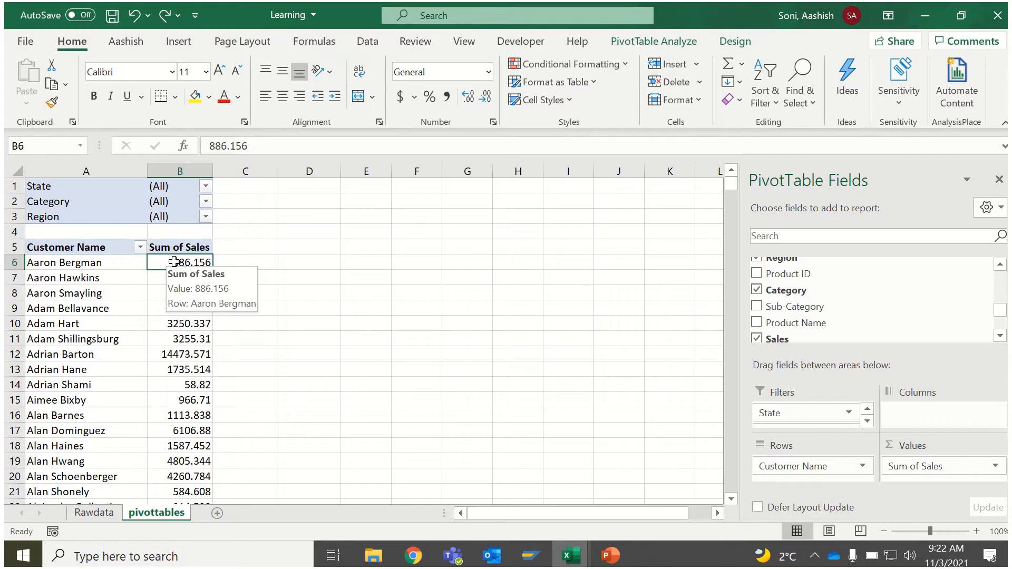
pyautogui.rightClick(174, 262)
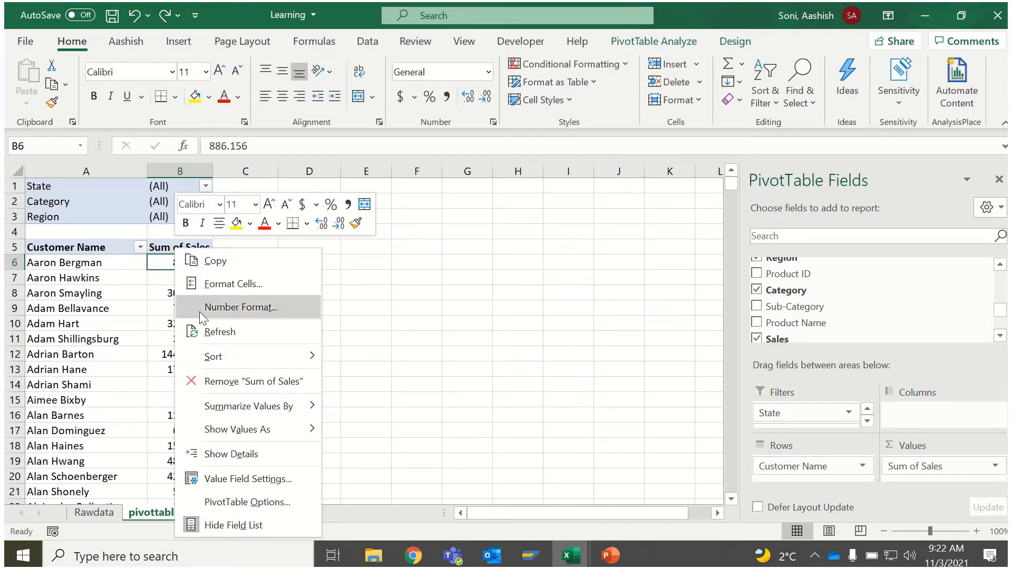
pyautogui.click(174, 262)
pyautogui.moveTo(174, 262); pyautogui.dragTo(232, 201)
pyautogui.click(192, 260)
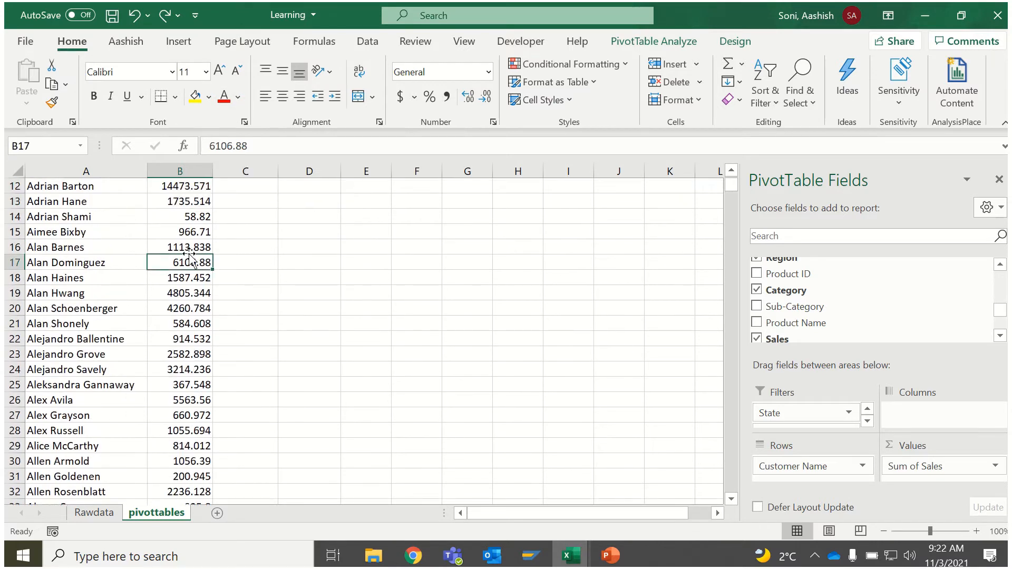
pyautogui.rightClick(189, 261)
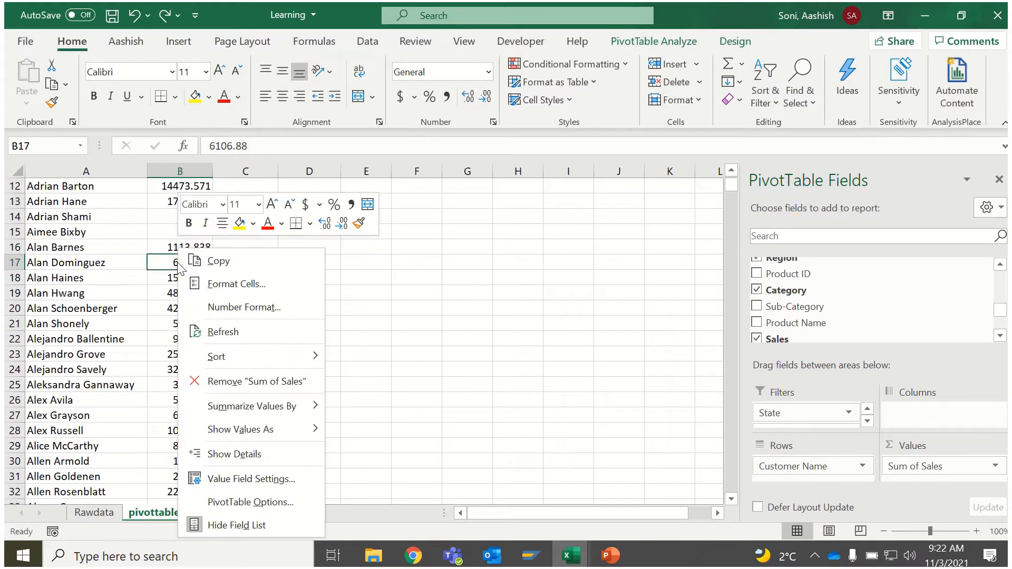
pyautogui.click(223, 311)
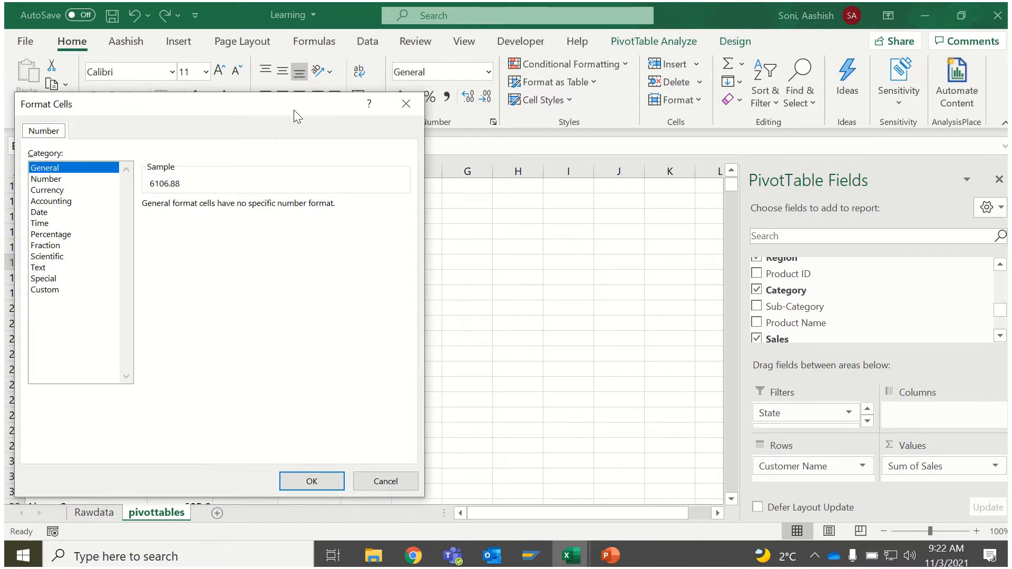
pyautogui.moveTo(280, 109); pyautogui.dragTo(406, 72)
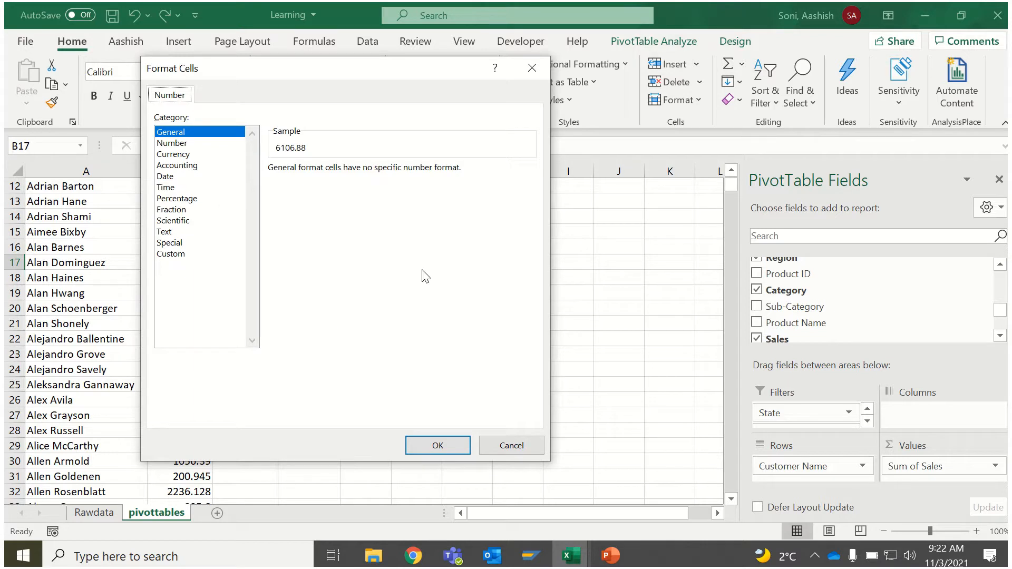
pyautogui.moveTo(282, 73); pyautogui.dragTo(404, 119)
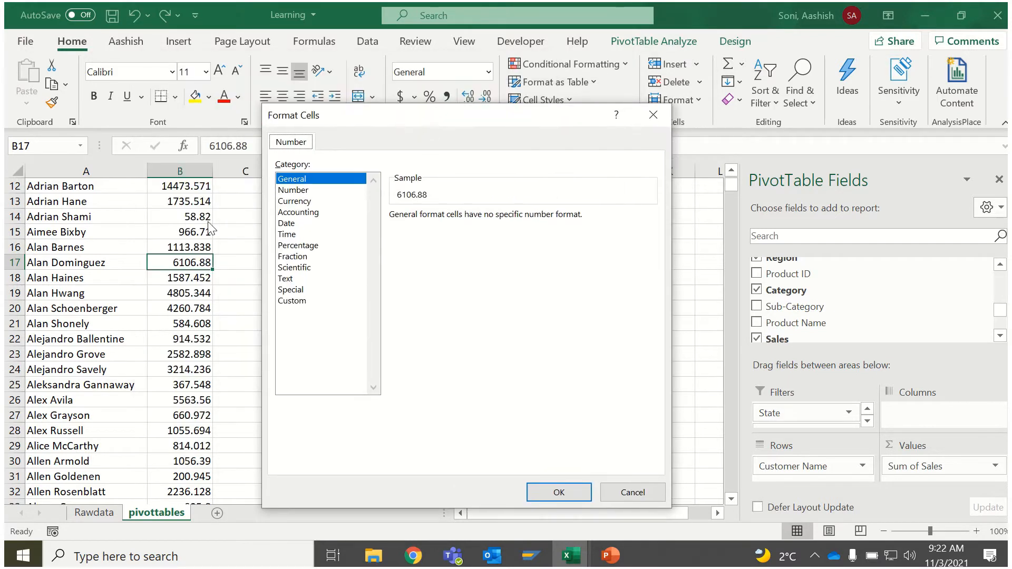
pyautogui.click(298, 202)
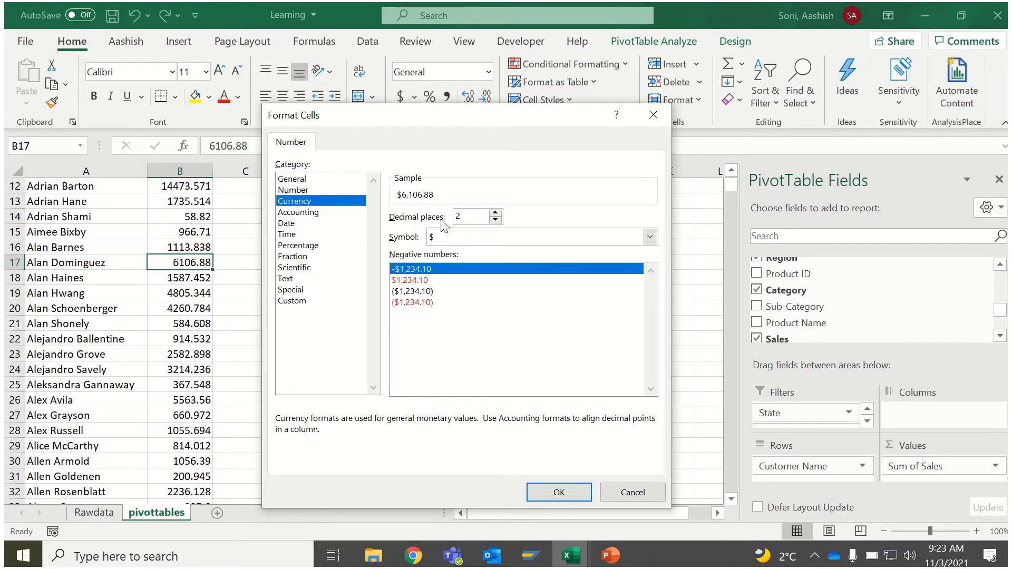
pyautogui.click(496, 213)
pyautogui.click(498, 213)
pyautogui.click(498, 213)
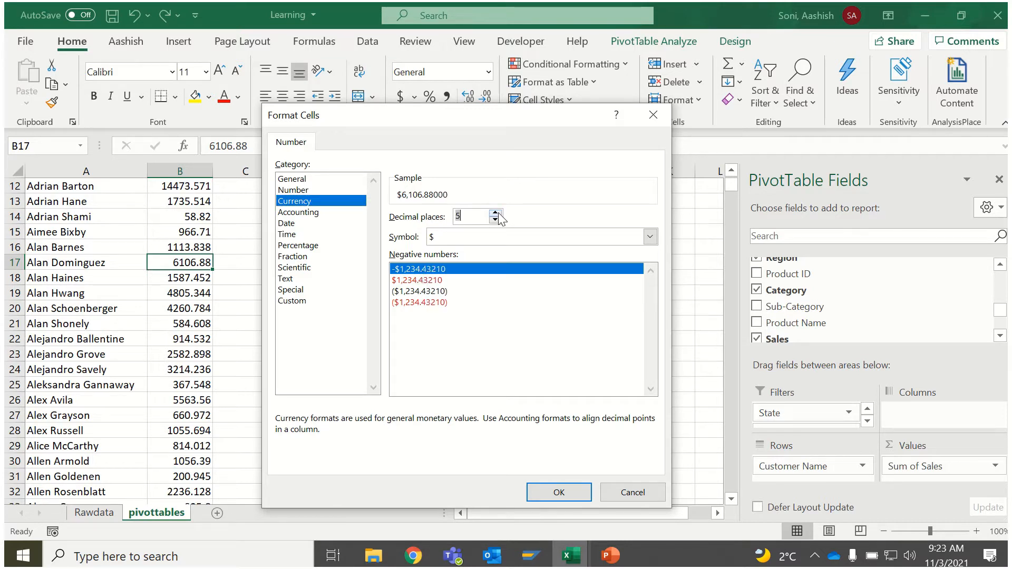
pyautogui.click(495, 220)
pyautogui.click(496, 220)
pyautogui.click(495, 220)
pyautogui.click(495, 220)
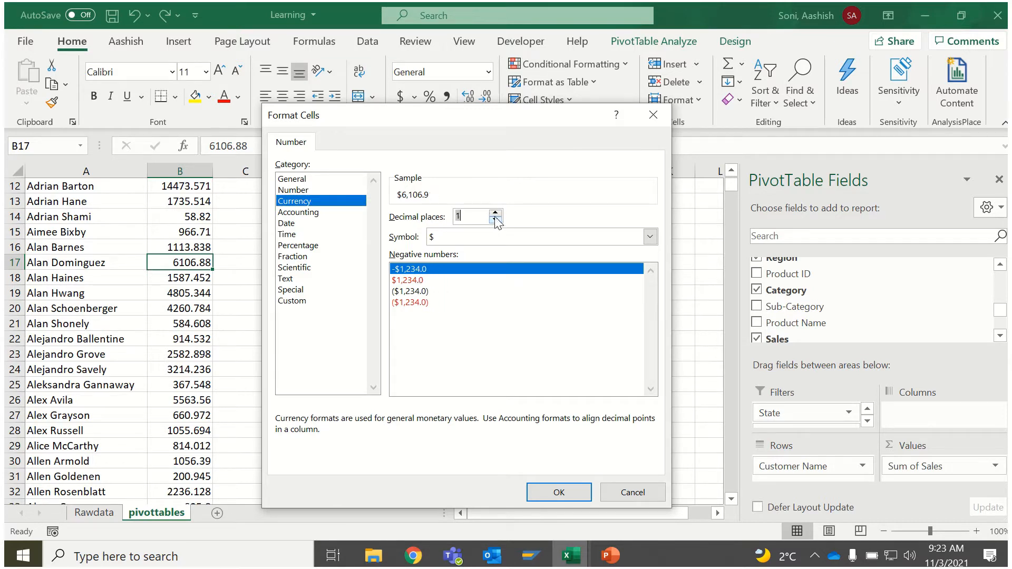
pyautogui.click(496, 220)
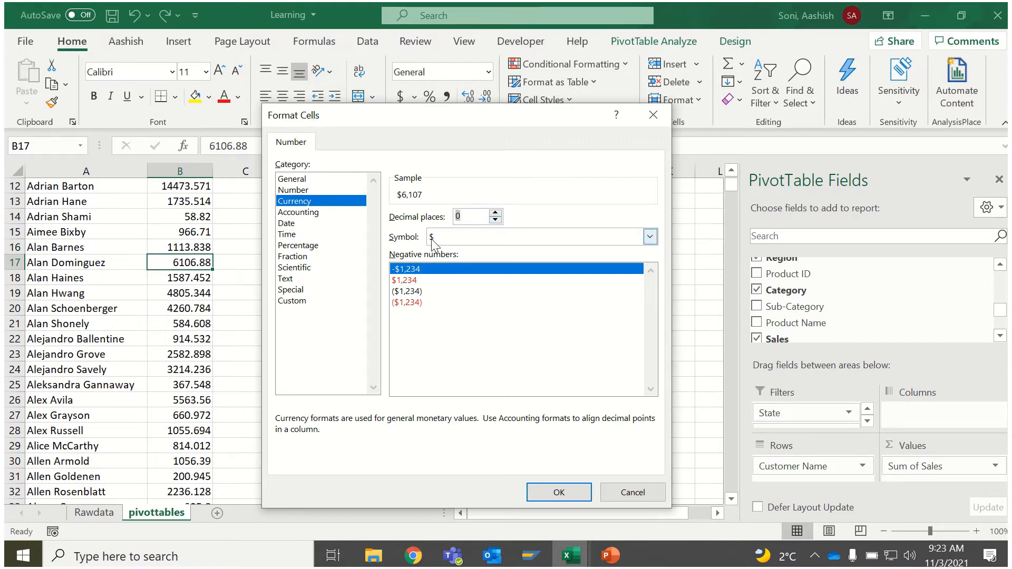
pyautogui.click(653, 239)
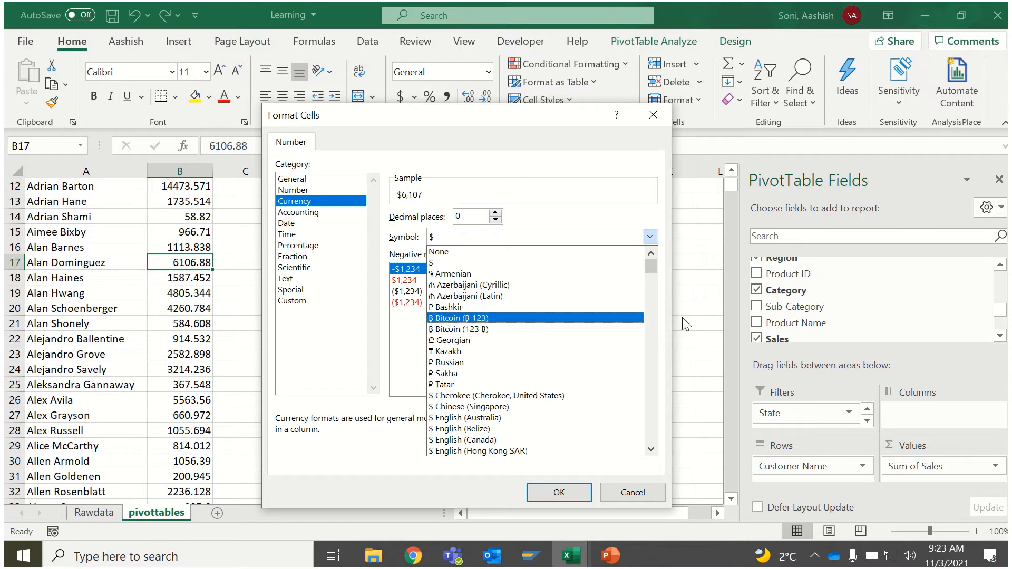
pyautogui.click(609, 492)
# Set the number format of the pivot table's Sum of Sales values to Currency with the $ symbol and 0 decimal places
pyautogui.rightClick(186, 266)
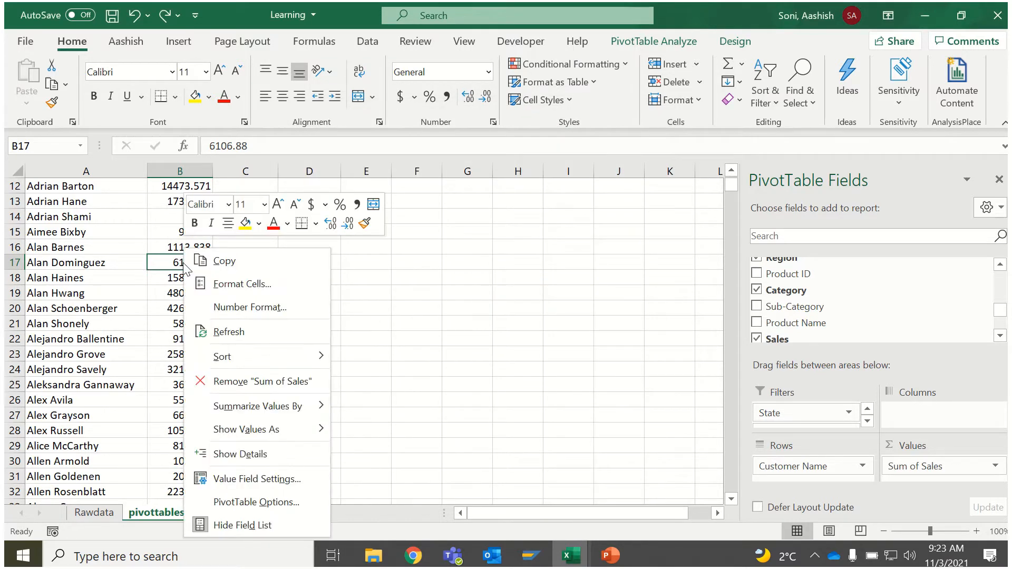
pyautogui.click(250, 307)
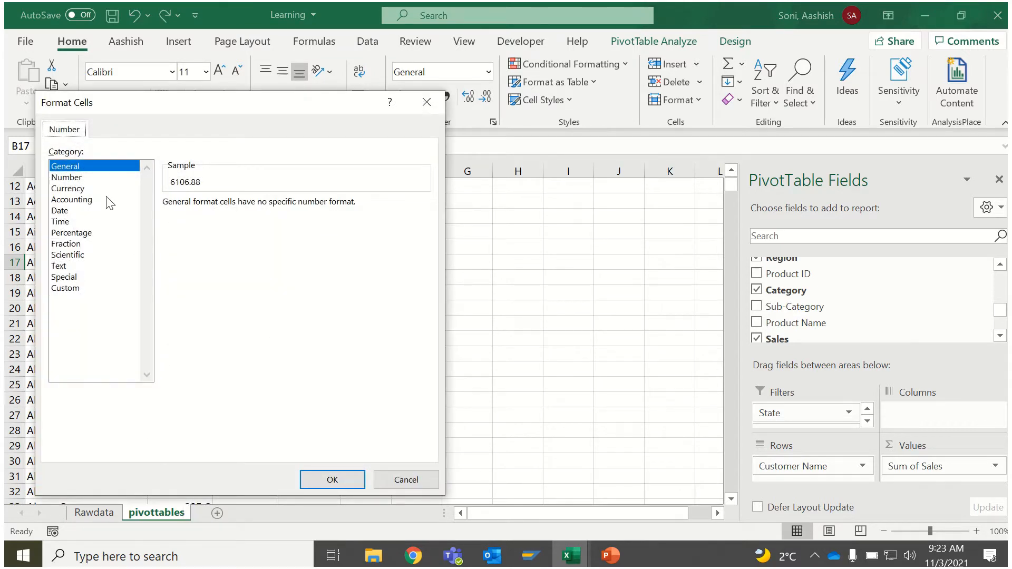
pyautogui.click(92, 190)
pyautogui.click(269, 207)
pyautogui.click(269, 207)
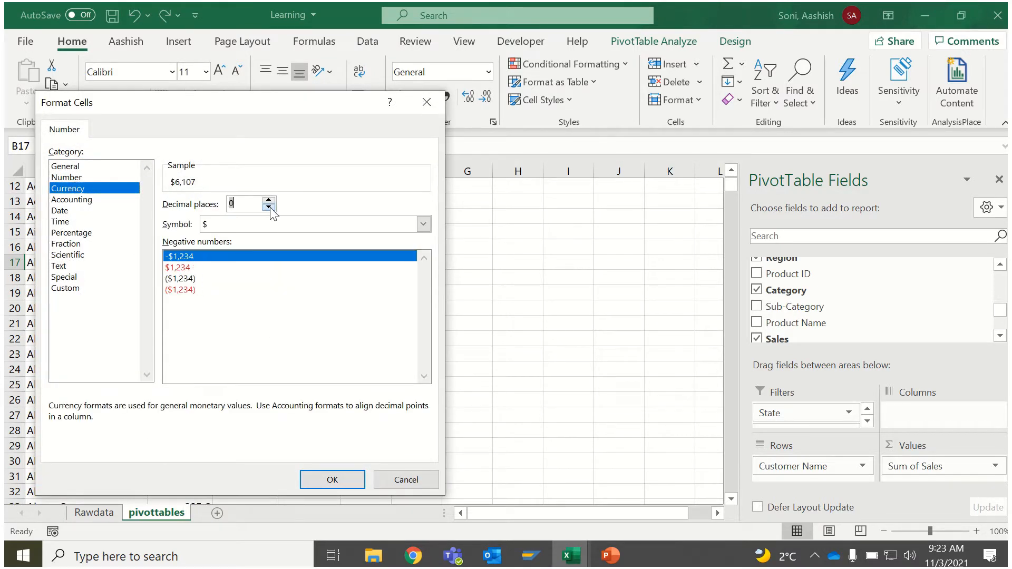
pyautogui.click(328, 478)
pyautogui.click(190, 310)
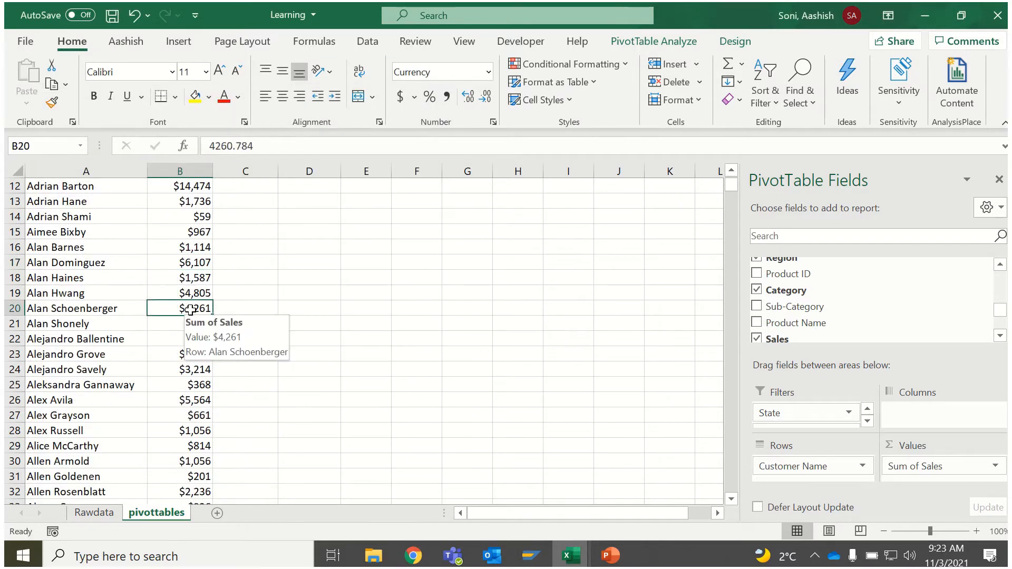
pyautogui.press('Up')
pyautogui.hotkey('ctrl', 'Up')
pyautogui.press('Down')
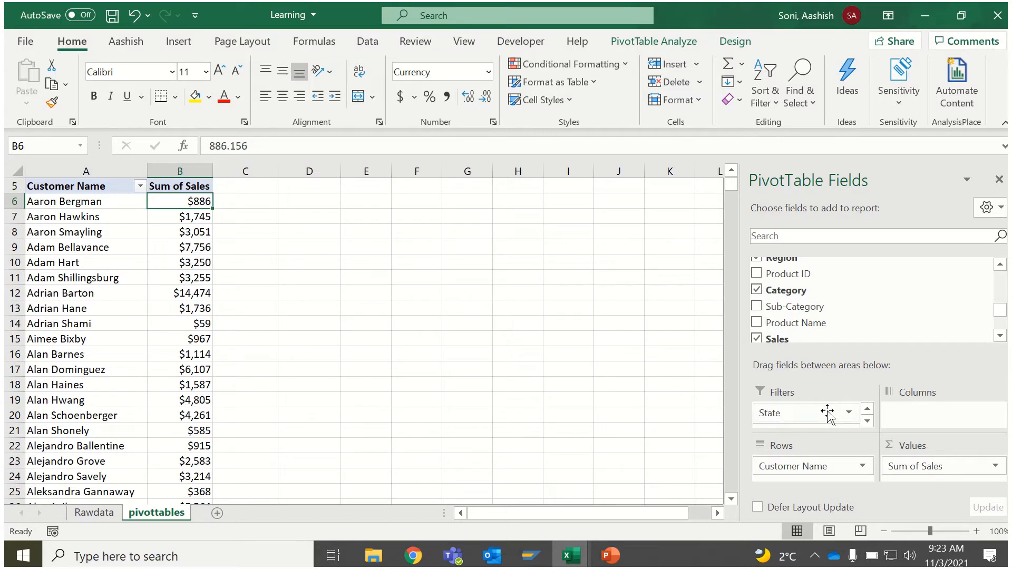
pyautogui.moveTo(827, 414)
pyautogui.mouseDown()
pyautogui.moveTo(834, 459)
pyautogui.moveTo(809, 471)
pyautogui.moveTo(823, 425)
pyautogui.mouseUp()
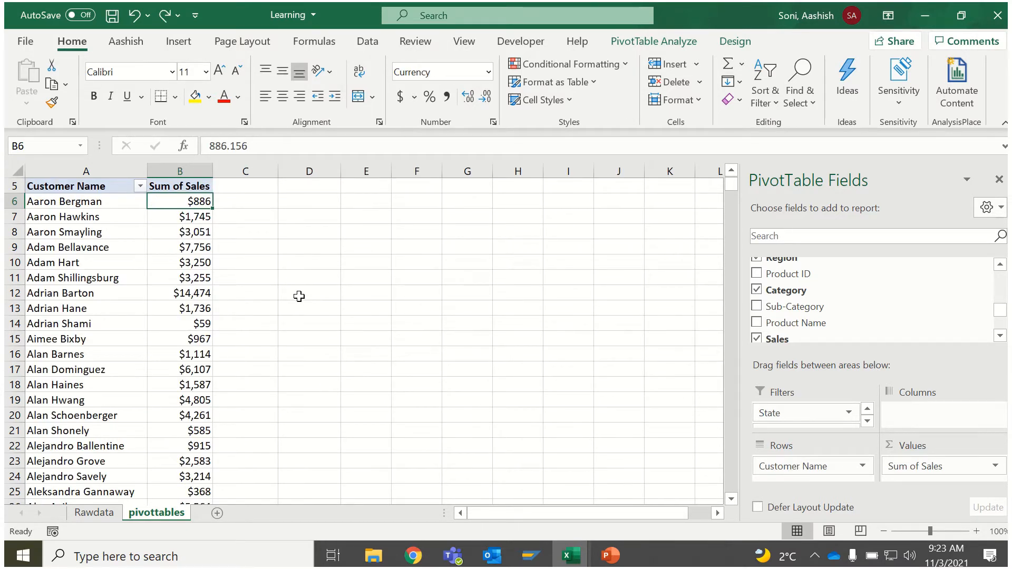
pyautogui.moveTo(171, 248)
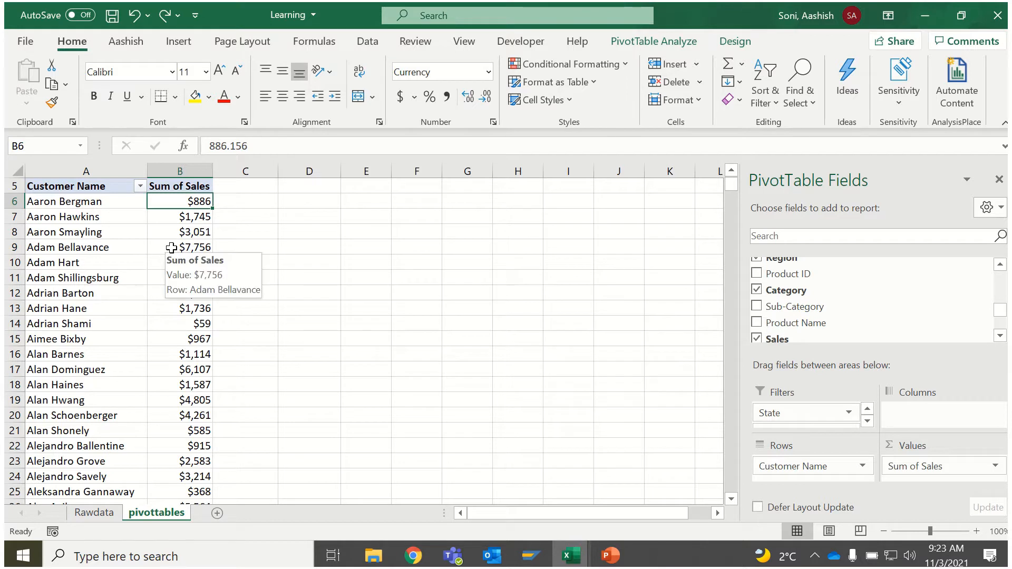
# Enter the sample numbers 200000 in cell D7 and 20000000 in cell D8 beside the pivot table
pyautogui.click(293, 214)
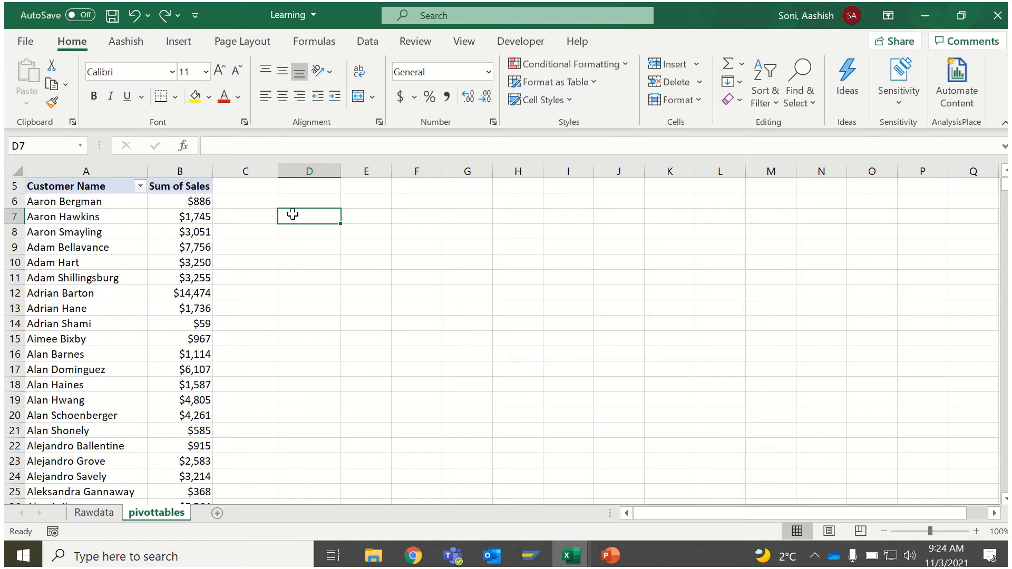
pyautogui.write('200000')
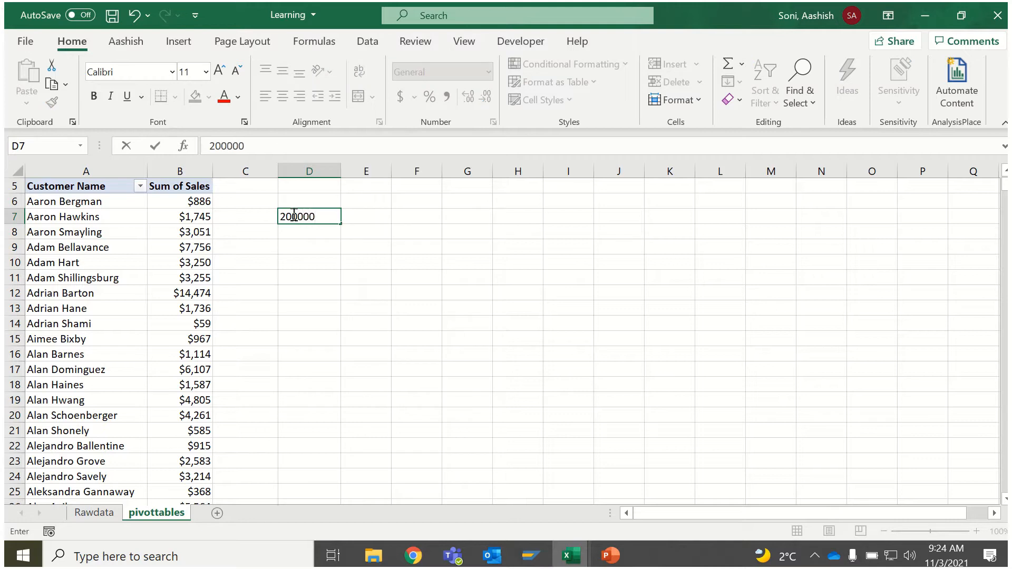
pyautogui.click(296, 231)
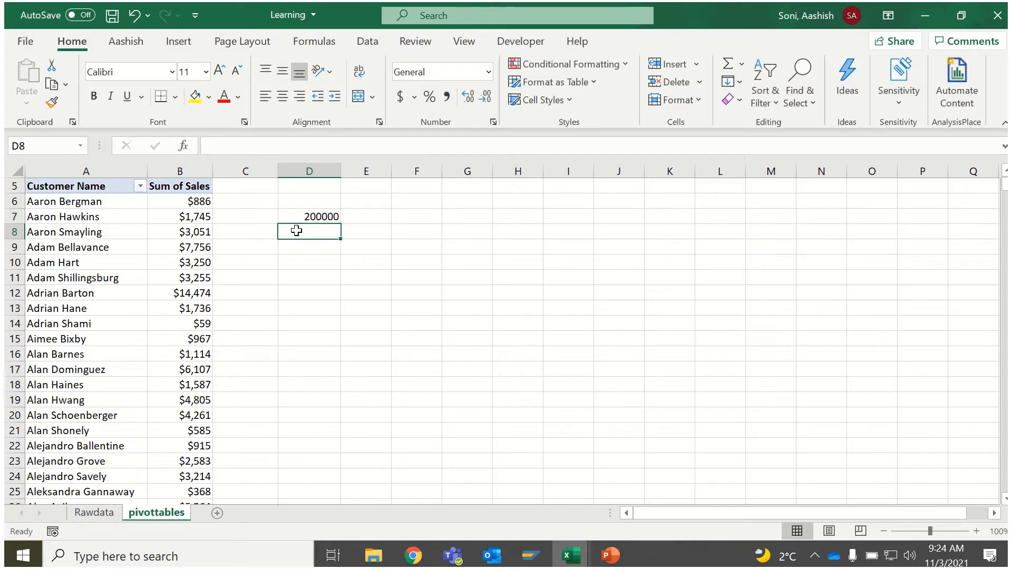
pyautogui.write('20000000')
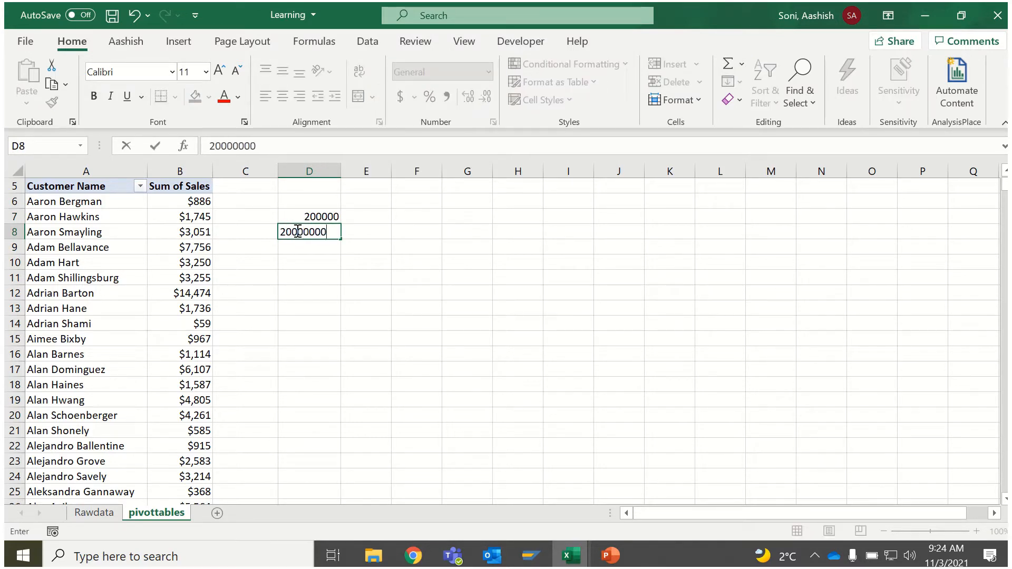
pyautogui.press('Tab')
# Enter the abbreviated sample labels 20K in cell E7 and 2M in cell E8
pyautogui.click(358, 219)
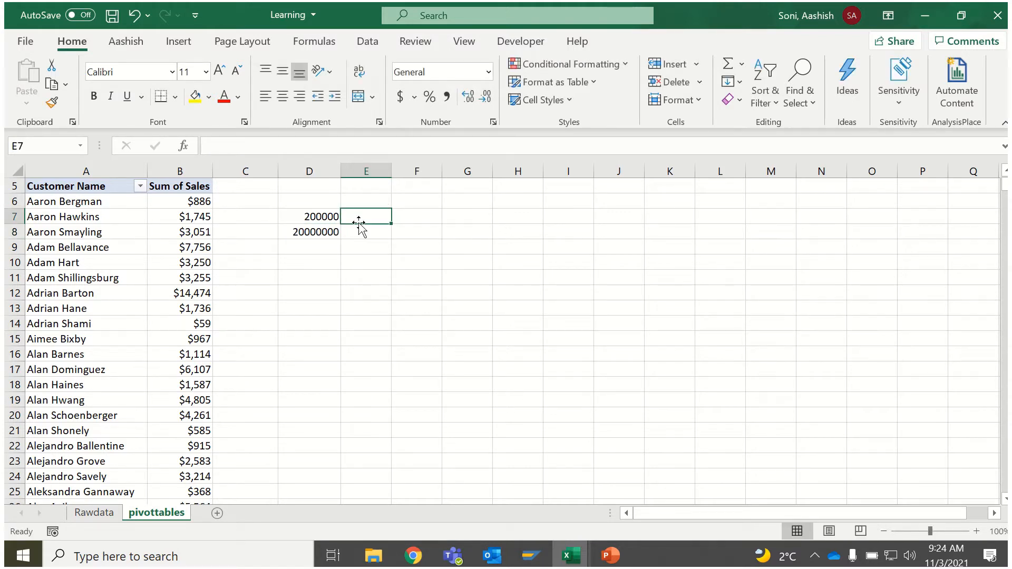
pyautogui.write('20K')
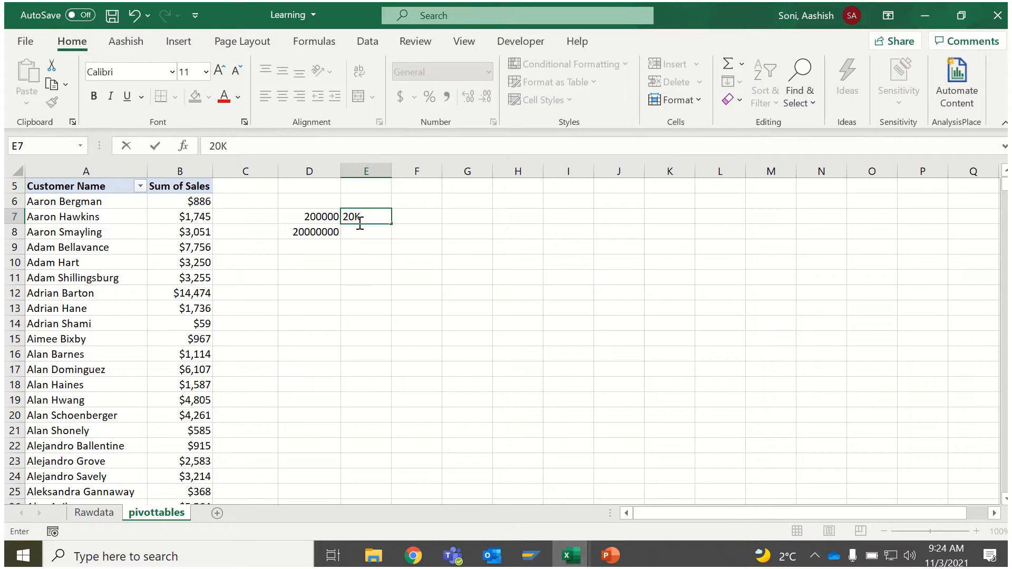
pyautogui.click(358, 232)
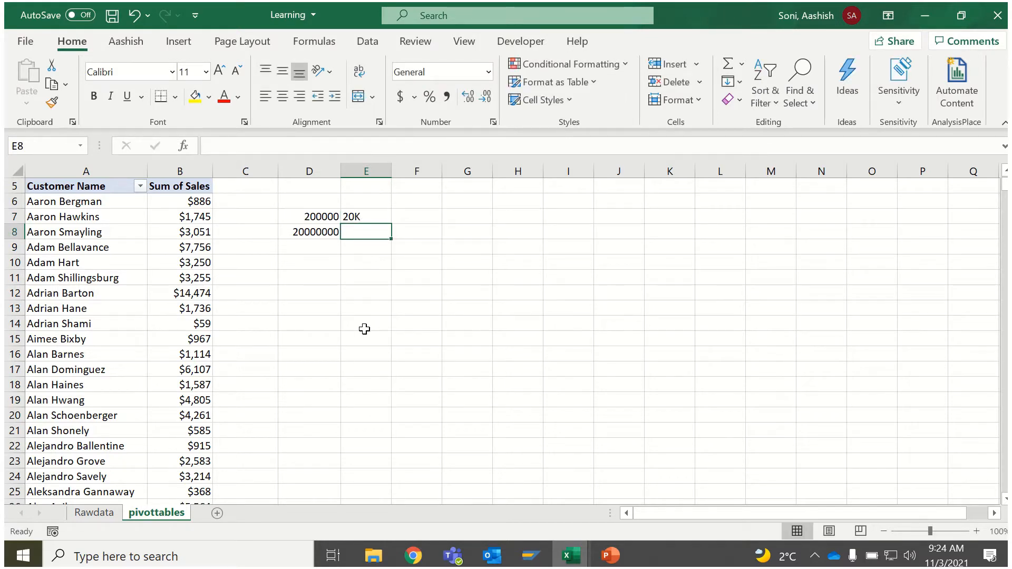
pyautogui.write('2')
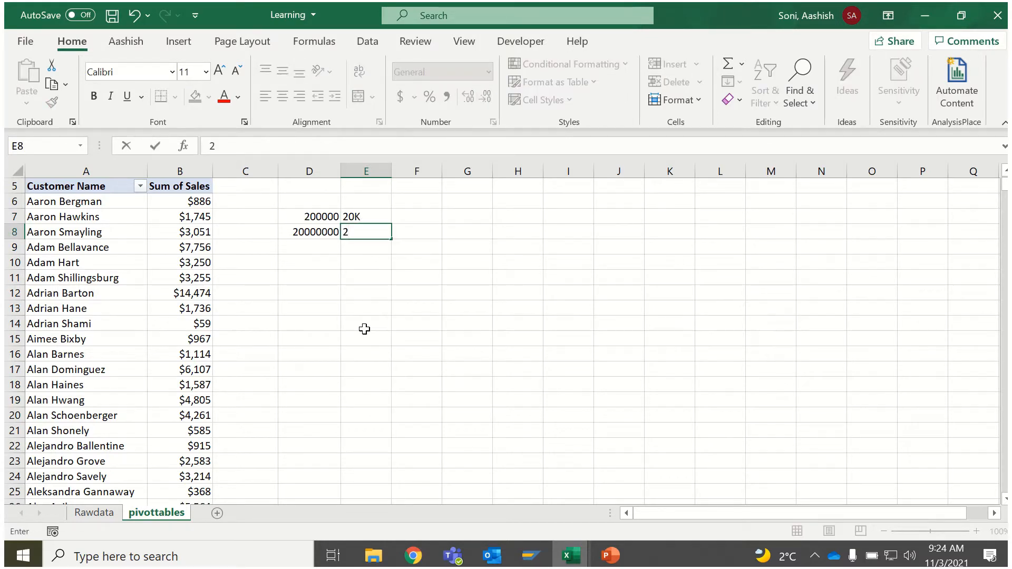
pyautogui.write('M')
pyautogui.click(347, 216)
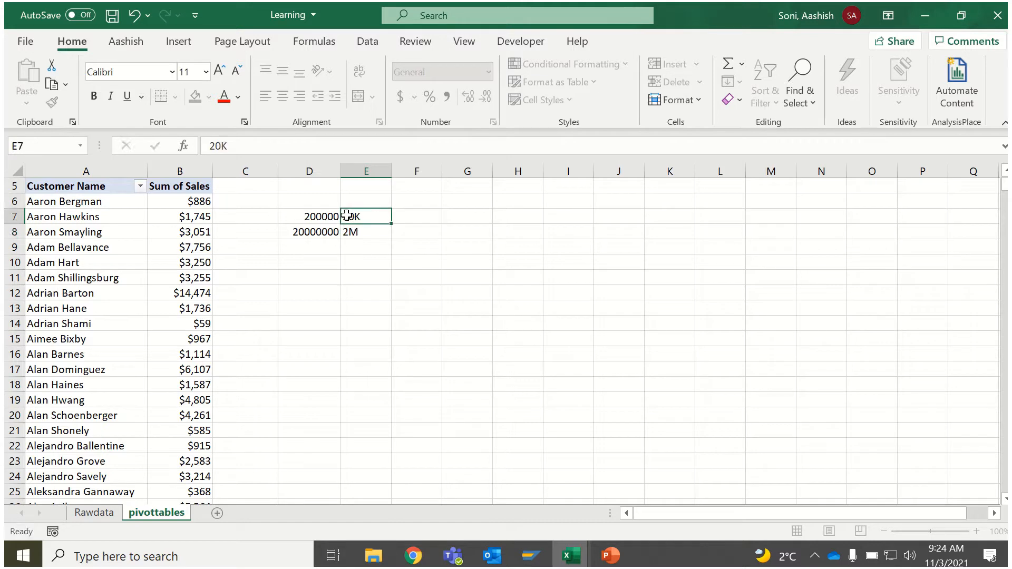
# Enter the abbreviated currency example $20K in cell F7
pyautogui.click(403, 217)
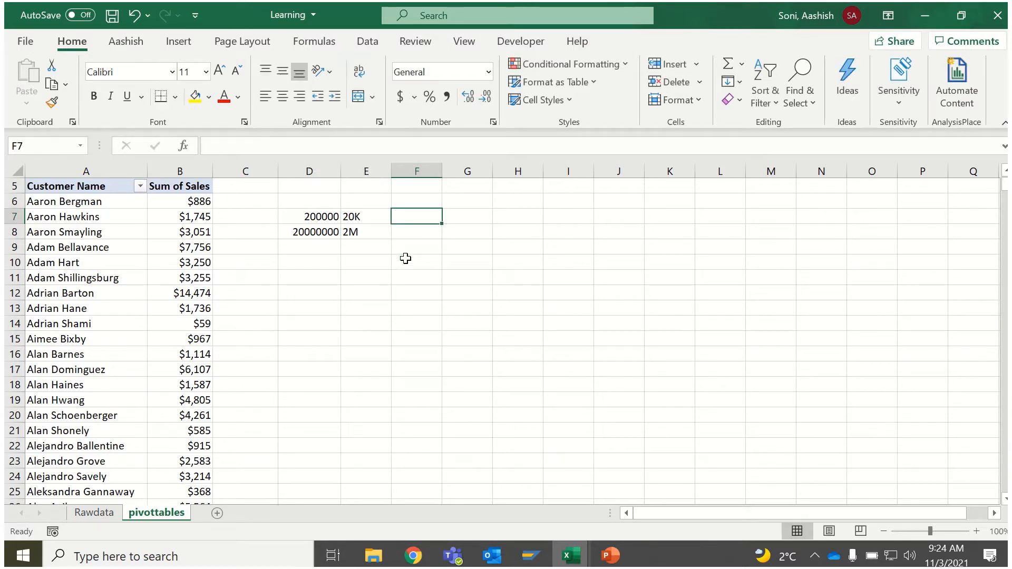
pyautogui.write('$20')
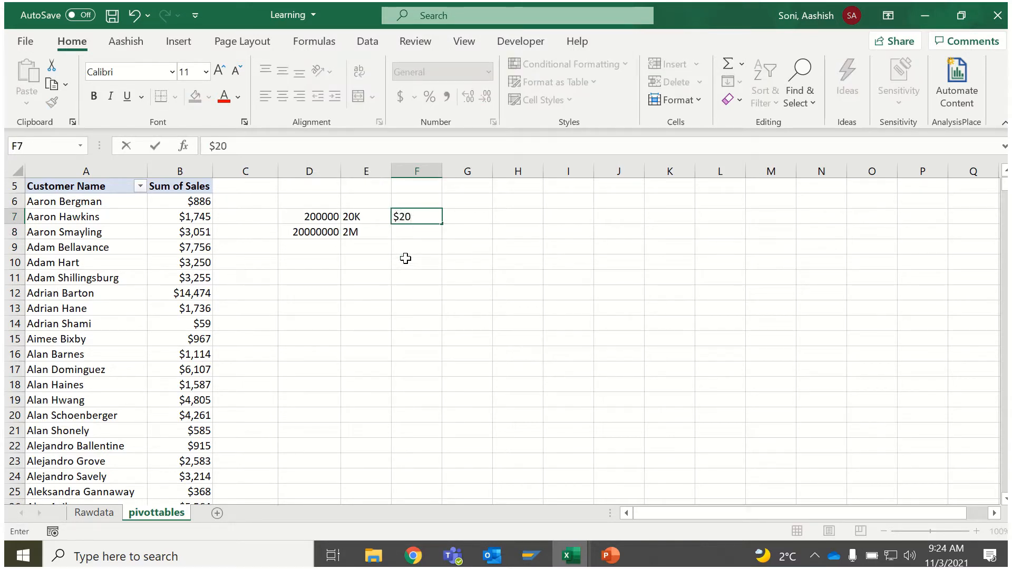
pyautogui.write('K')
pyautogui.click(403, 233)
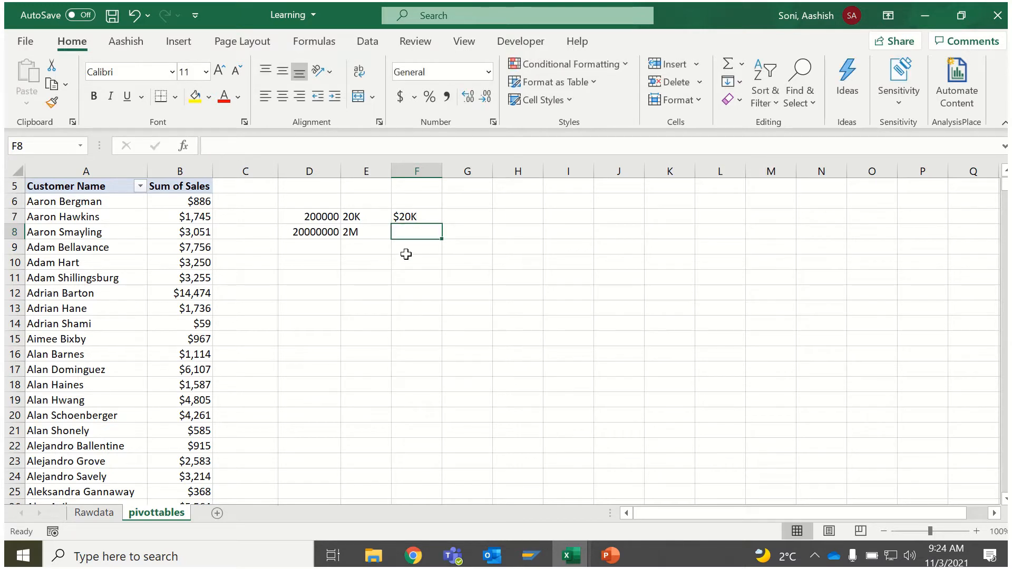
# Enter the abbreviated currency example $2M in cell F8
pyautogui.write('$2M')
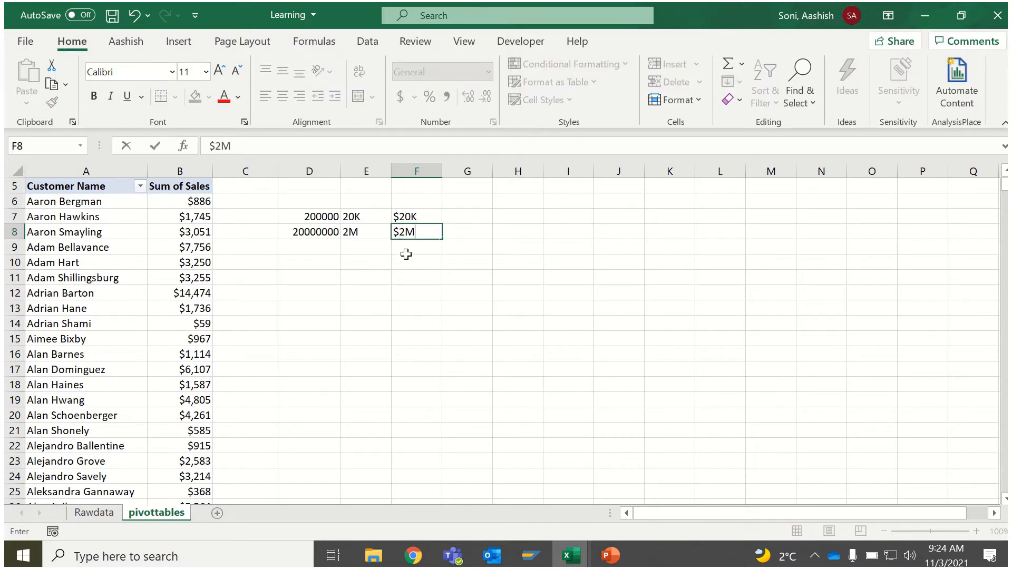
pyautogui.click(406, 255)
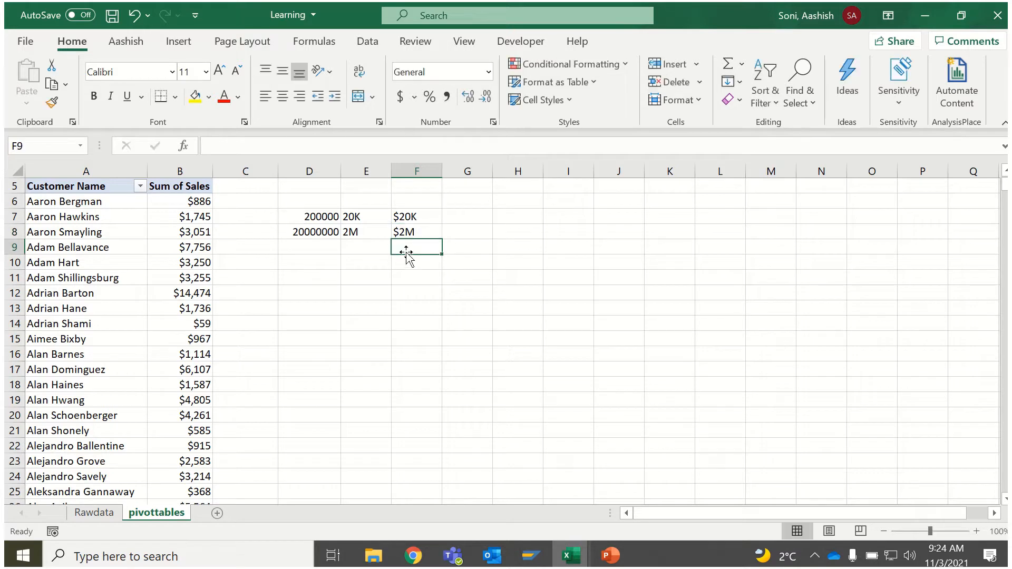
# Clear all the sample numbers and abbreviated labels from cells D7:F8 beside the pivot table
pyautogui.moveTo(323, 218); pyautogui.dragTo(394, 234)
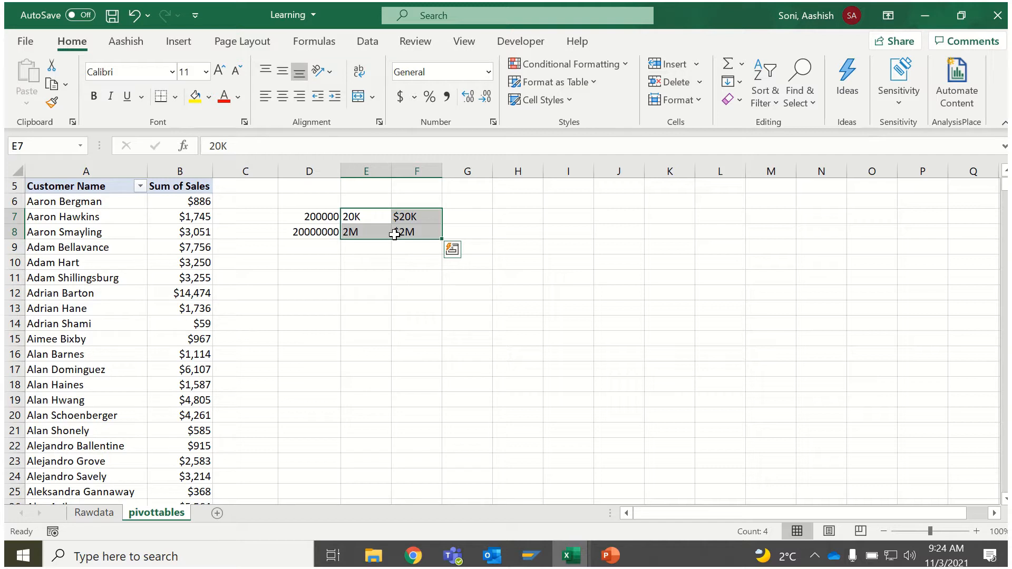
pyautogui.click(326, 233)
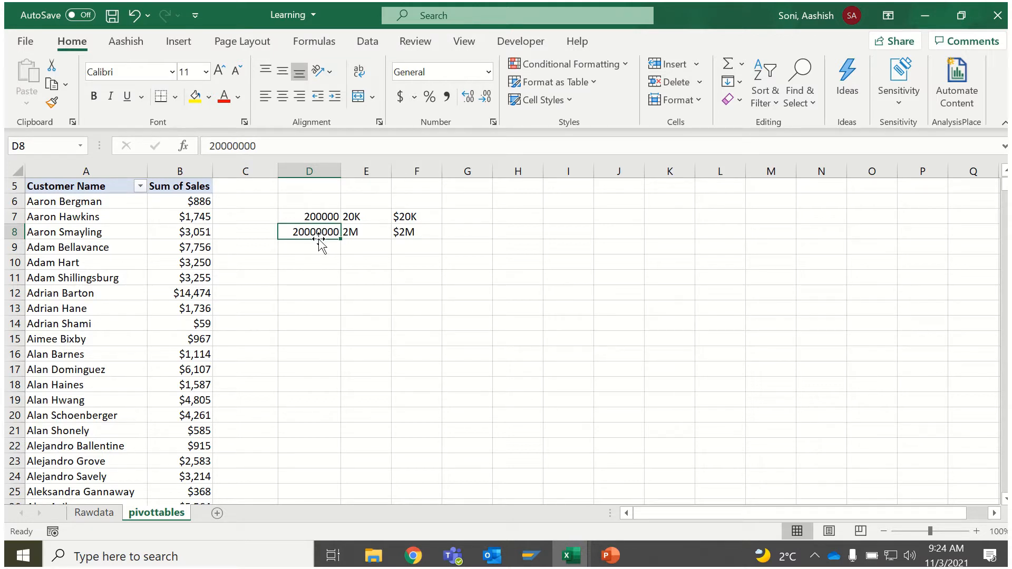
pyautogui.click(350, 233)
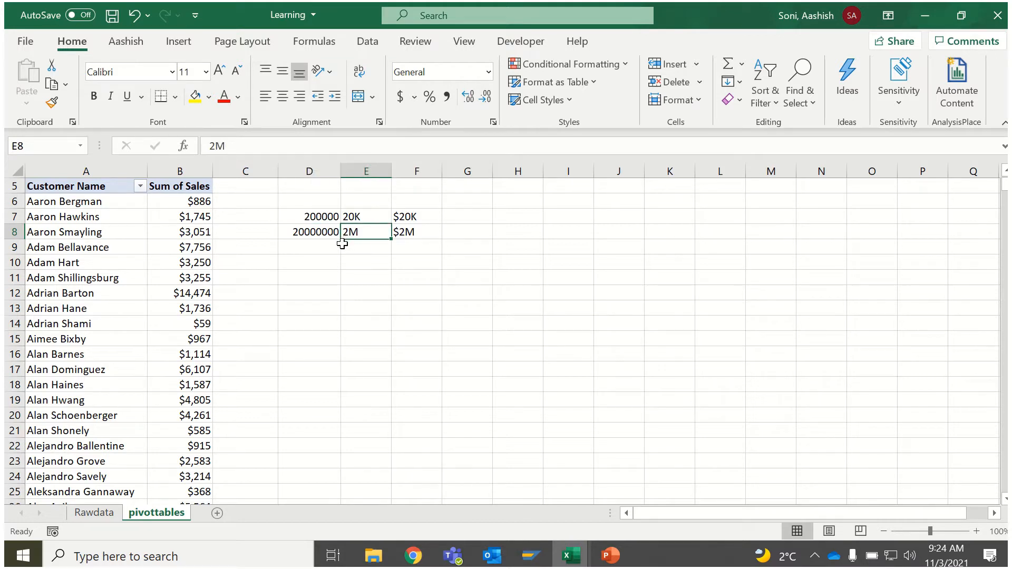
pyautogui.moveTo(316, 217); pyautogui.dragTo(404, 236)
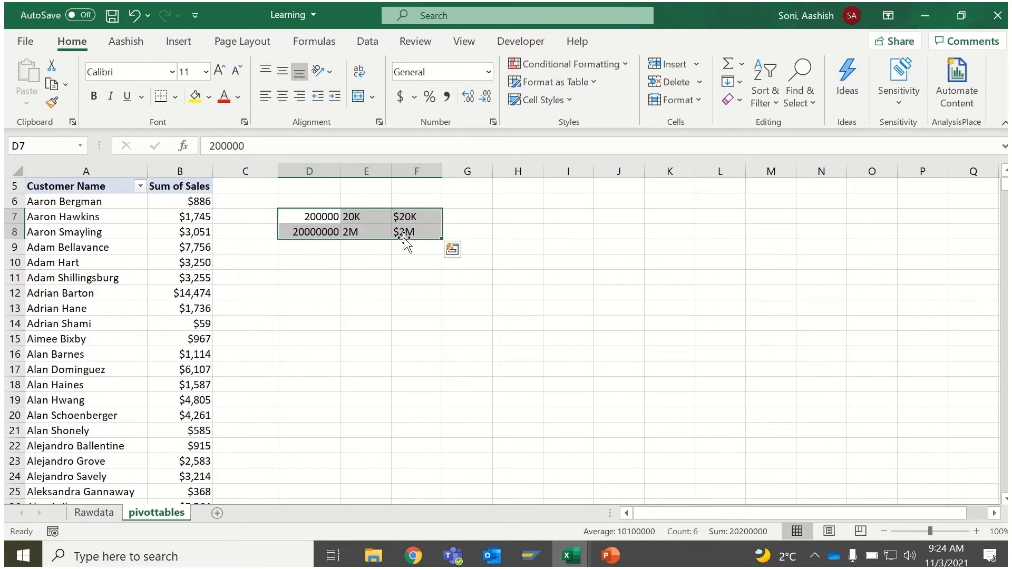
pyautogui.press('Delete')
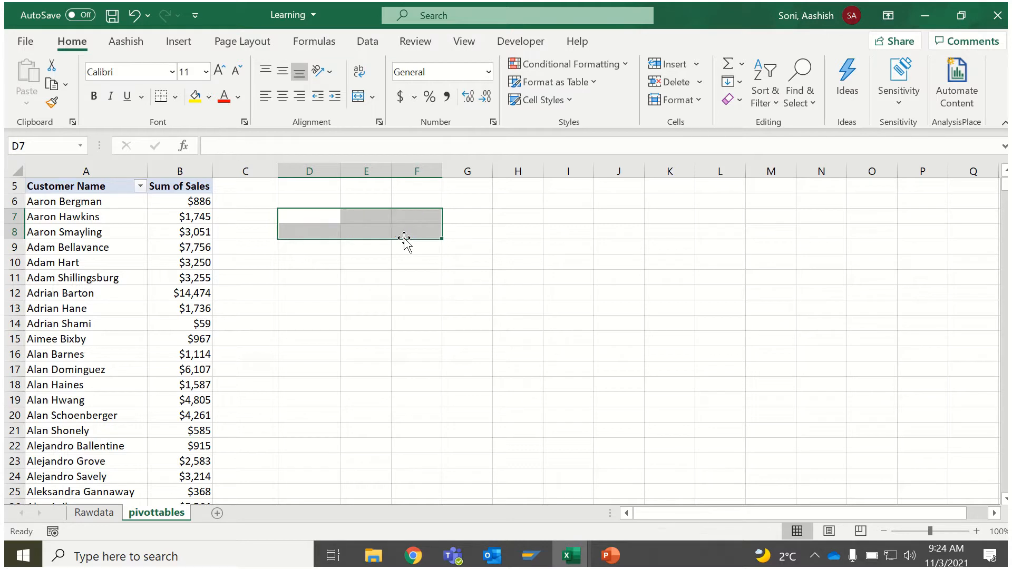
# Try Product Name as the pivot table's column field, and remove it from the columns again
pyautogui.click(176, 232)
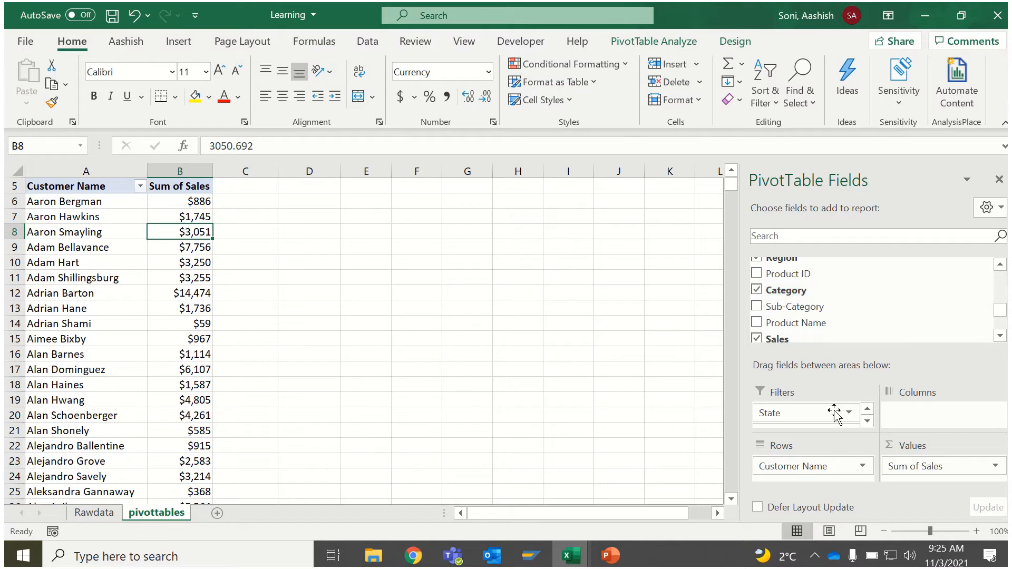
pyautogui.moveTo(812, 321); pyautogui.dragTo(942, 415)
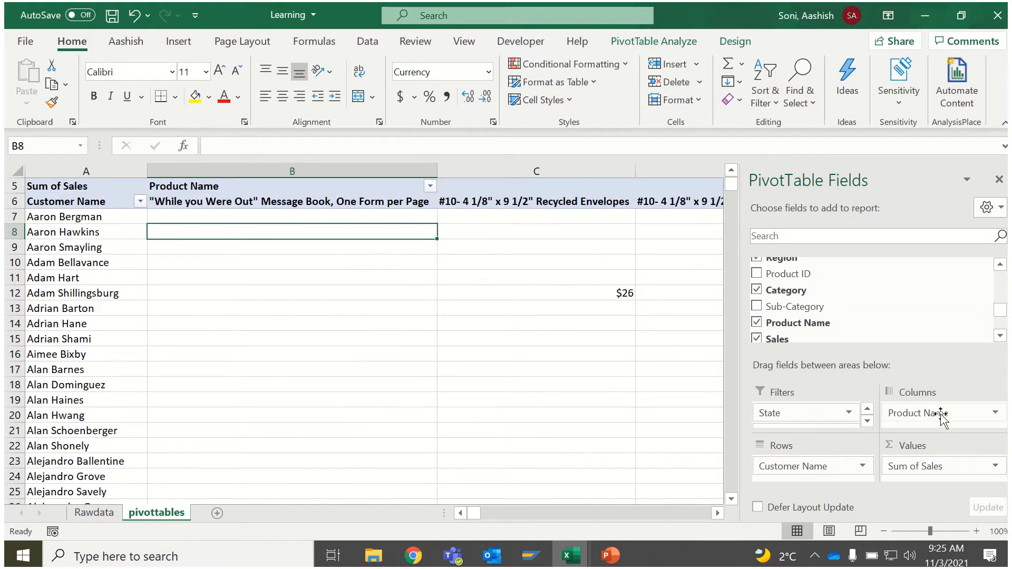
pyautogui.moveTo(943, 414); pyautogui.dragTo(693, 335)
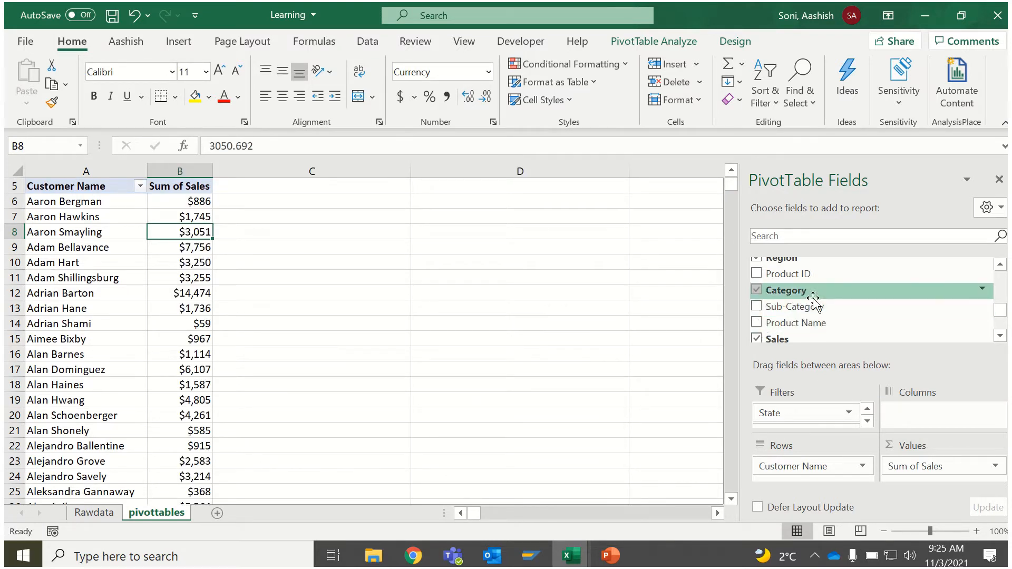
# Move the Category field from the pivot table's filters to its columns
pyautogui.click(868, 422)
pyautogui.moveTo(841, 420); pyautogui.dragTo(902, 420)
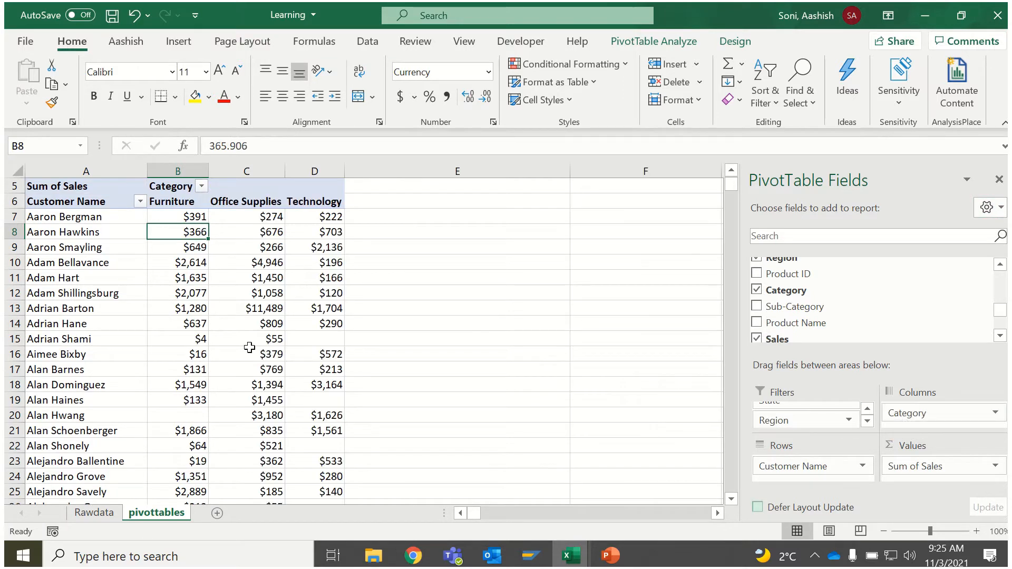
# Examine the customer rows, the category columns and the Technology value in row 15 of the pivot table
pyautogui.moveTo(179, 217); pyautogui.dragTo(294, 297)
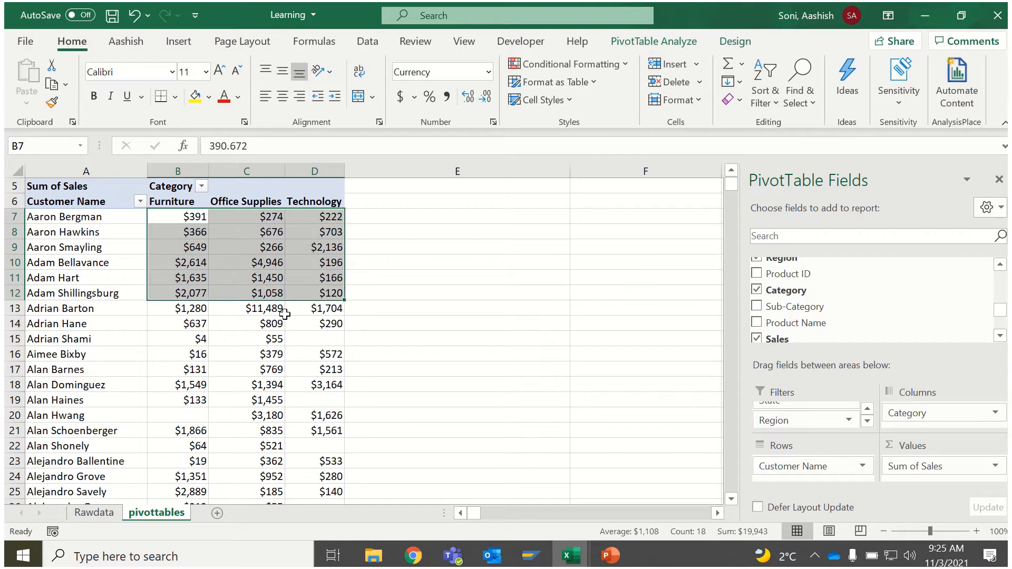
pyautogui.moveTo(280, 353); pyautogui.dragTo(280, 346)
pyautogui.moveTo(78, 203); pyautogui.dragTo(113, 430)
pyautogui.moveTo(164, 203); pyautogui.dragTo(317, 206)
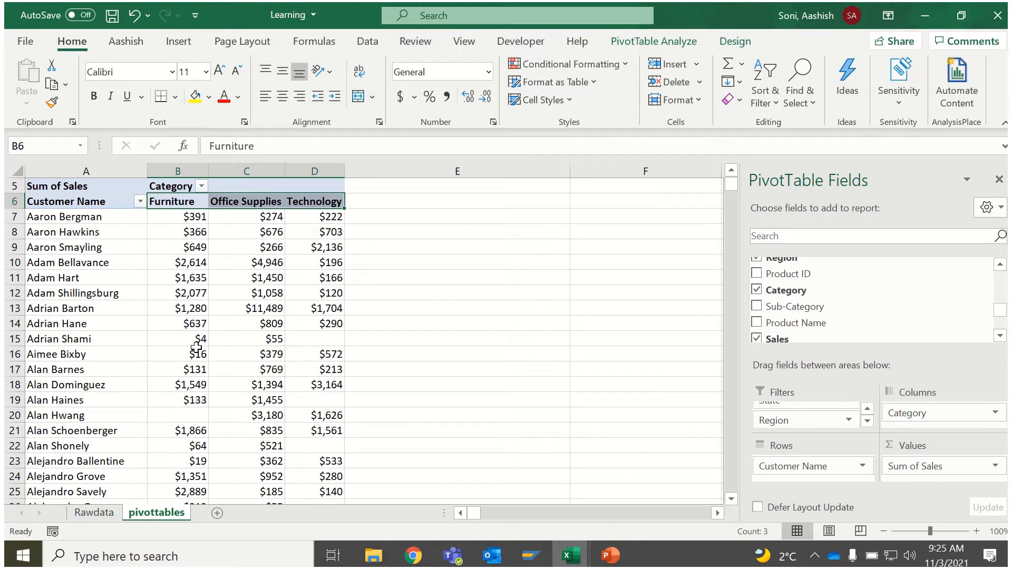
pyautogui.click(315, 340)
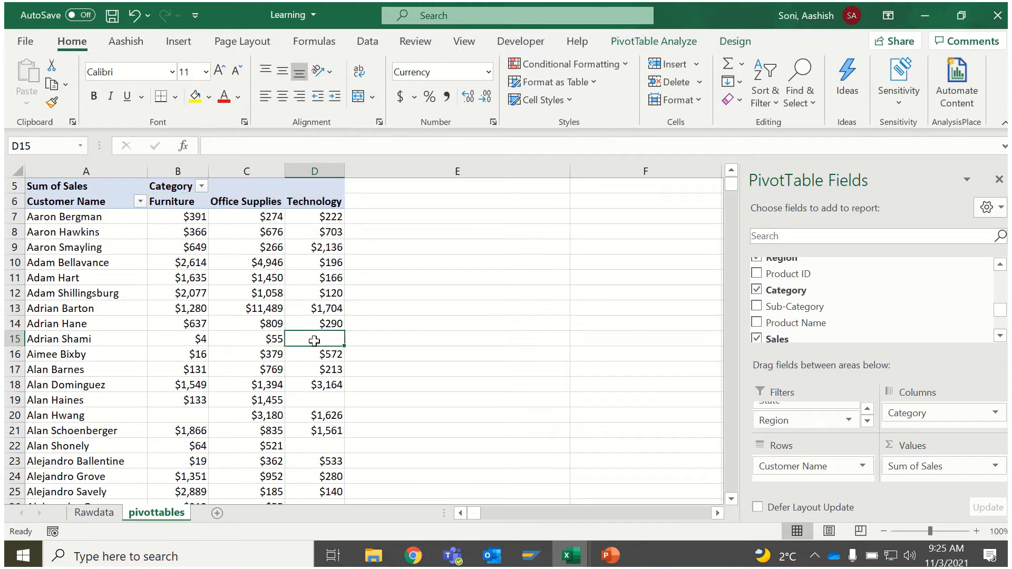
pyautogui.click(94, 339)
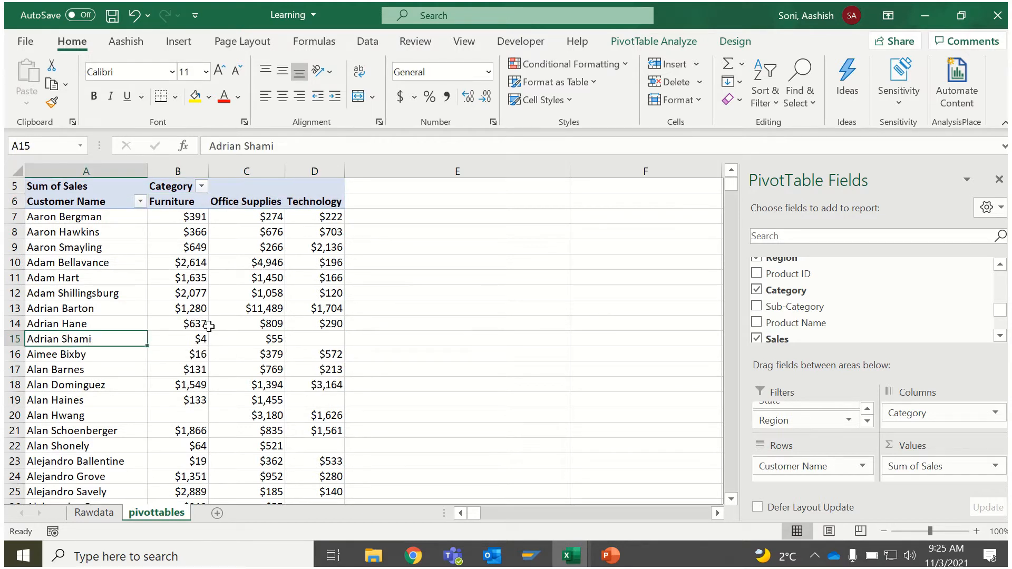
pyautogui.click(305, 339)
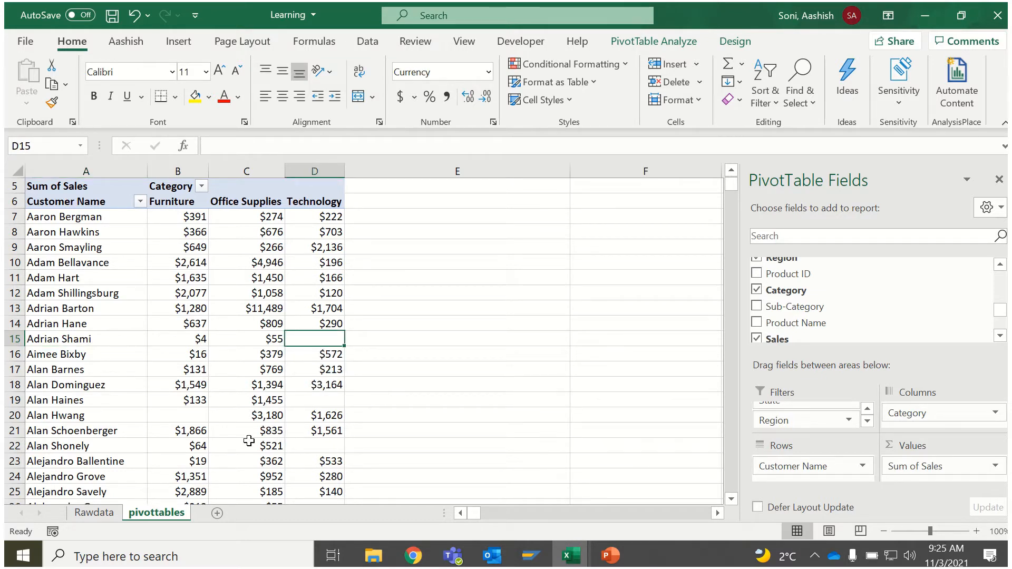
# Look through the category sales columns further down the pivot table for empty cells
pyautogui.press('Down')
pyautogui.press('Down')
pyautogui.press('Down')
pyautogui.press('Down')
pyautogui.press('Down')
pyautogui.press('Down')
pyautogui.press('Down')
pyautogui.press('Down')
pyautogui.press('Down')
pyautogui.press('Down')
pyautogui.press('Down')
pyautogui.press('Down')
pyautogui.press('Down')
pyautogui.press('Down')
pyautogui.press('Down')
pyautogui.press('Down')
pyautogui.press('Down')
pyautogui.press('Down')
pyautogui.press('Down')
pyautogui.press('Down')
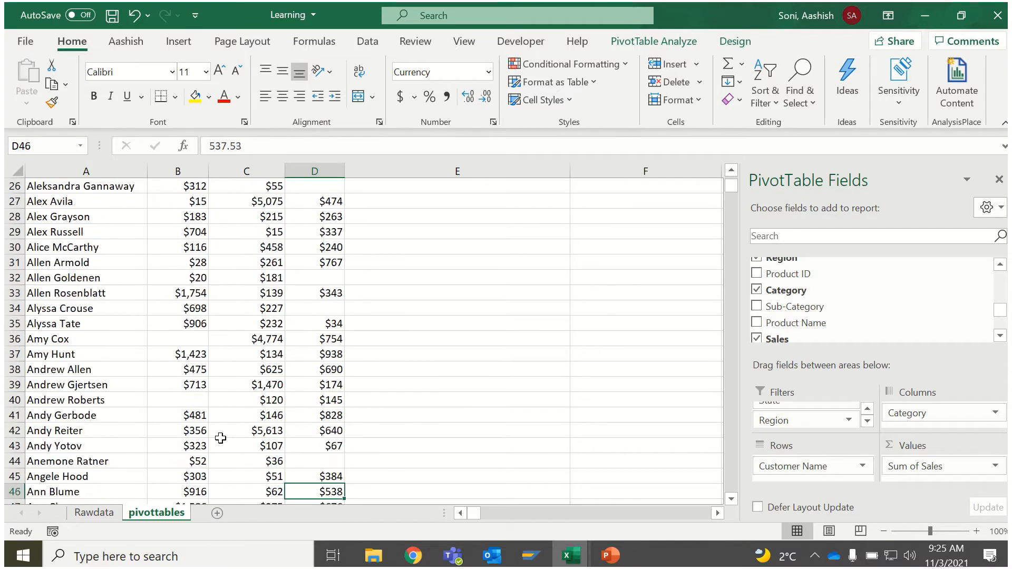
pyautogui.press('Up')
pyautogui.press('Up')
pyautogui.press('Up')
pyautogui.press('Up')
pyautogui.press('Up')
pyautogui.press('Up')
pyautogui.press('Up')
pyautogui.press('Up')
pyautogui.press('Up')
pyautogui.press('Up')
pyautogui.press('Up')
pyautogui.press('Up')
pyautogui.press('Up')
pyautogui.press('Up')
pyautogui.press('Up')
pyautogui.press('Up')
pyautogui.press('Up')
pyautogui.press('Up')
pyautogui.press('Up')
pyautogui.press('Up')
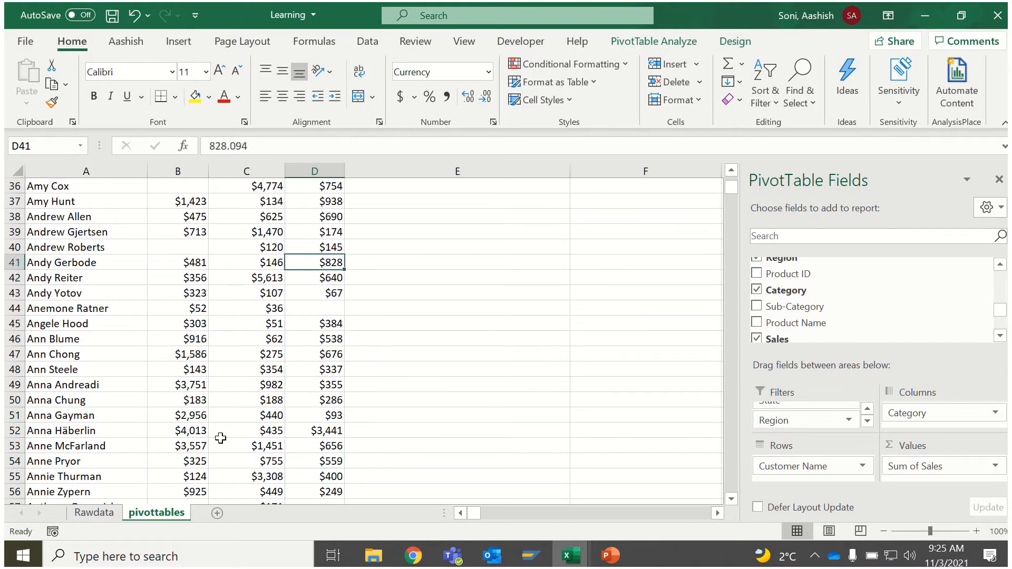
pyautogui.press('Up')
pyautogui.press('Up')
pyautogui.press('Up')
pyautogui.press('Up')
pyautogui.press('Up')
pyautogui.press('Up')
pyautogui.press('Up')
pyautogui.press('Up')
pyautogui.press('Up')
pyautogui.press('Up')
pyautogui.press('Up')
pyautogui.press('Up')
pyautogui.press('Up')
pyautogui.press('Up')
pyautogui.press('Up')
pyautogui.press('Up')
pyautogui.press('Up')
pyautogui.press('Up')
pyautogui.press('Up')
pyautogui.press('Up')
pyautogui.press('Down')
pyautogui.press('Down')
pyautogui.press('Down')
pyautogui.press('Down')
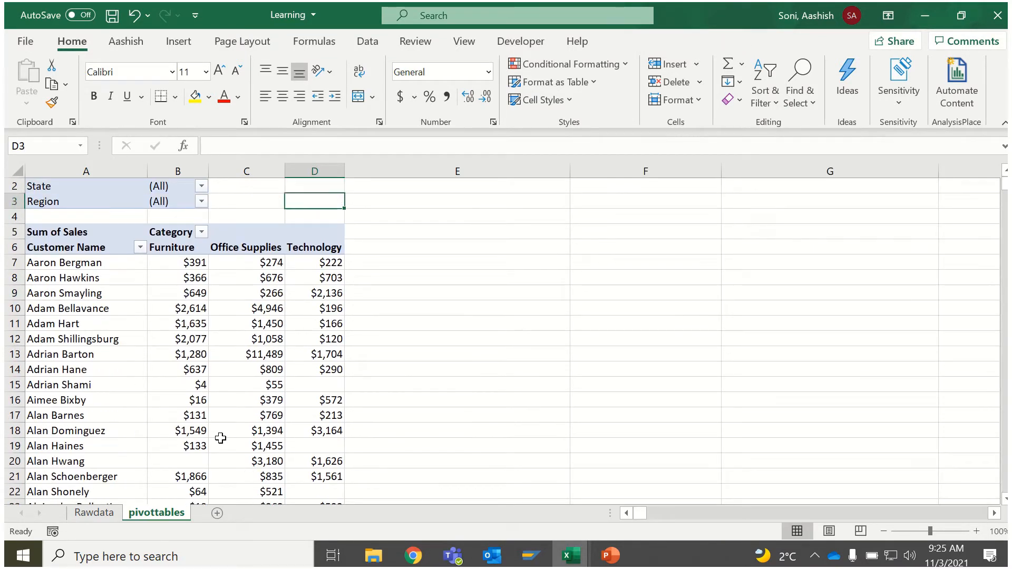
pyautogui.press('Down')
pyautogui.press('Down')
pyautogui.press('Down')
pyautogui.press('Down')
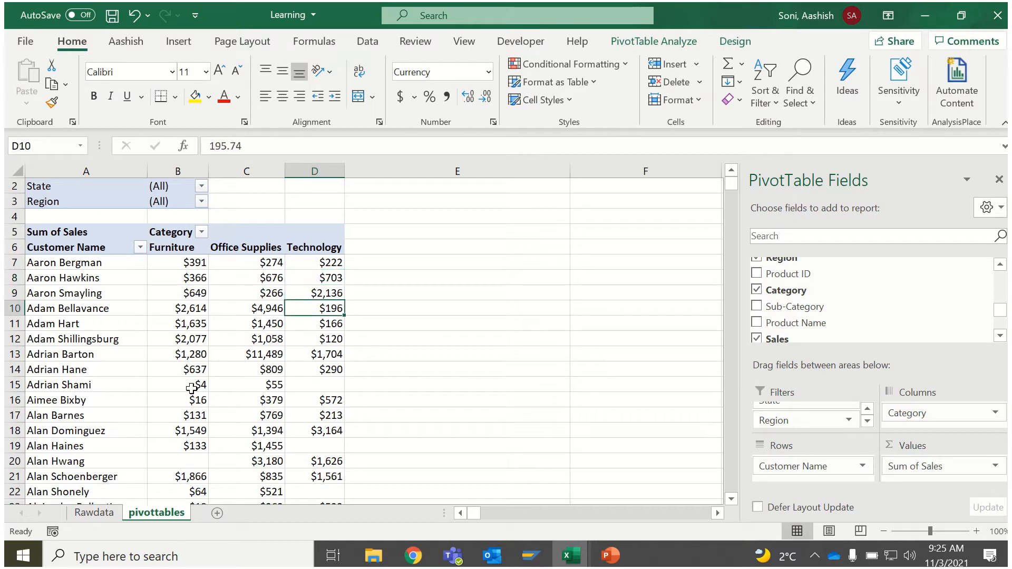
# Set the PivotTable options to show 0 for empty cells
pyautogui.click(190, 365)
pyautogui.rightClick(190, 365)
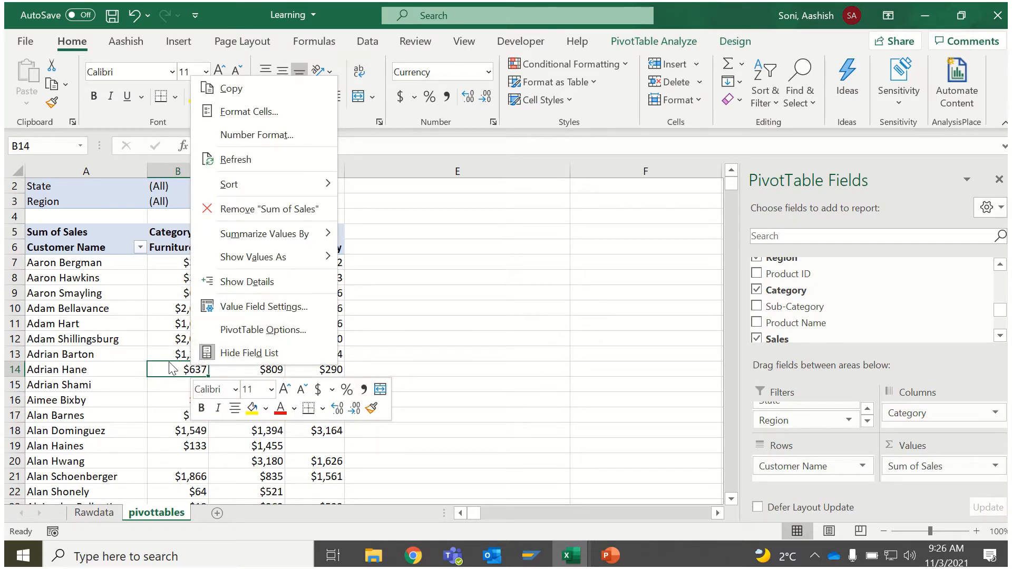
pyautogui.click(229, 331)
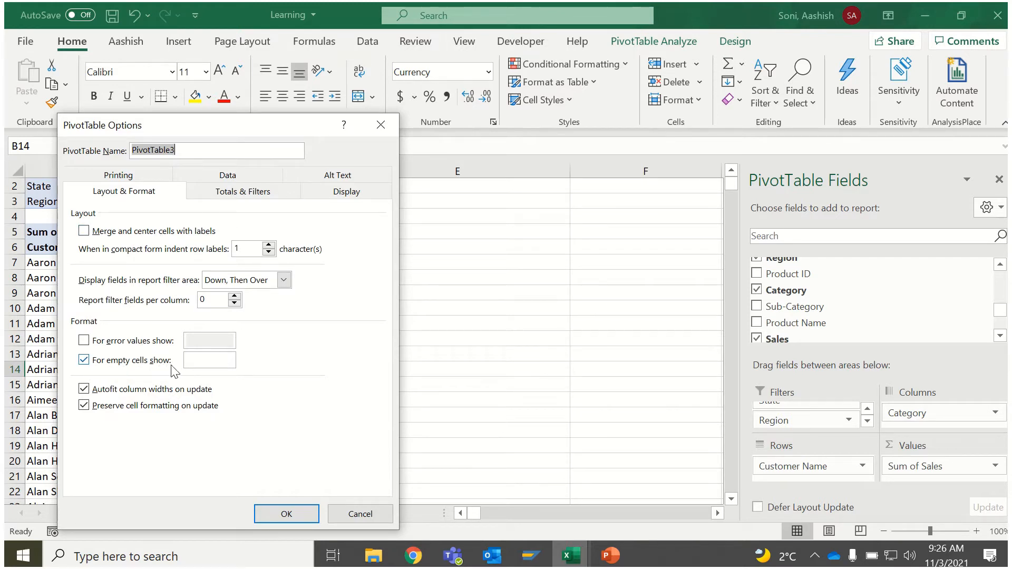
pyautogui.click(193, 361)
pyautogui.click(294, 513)
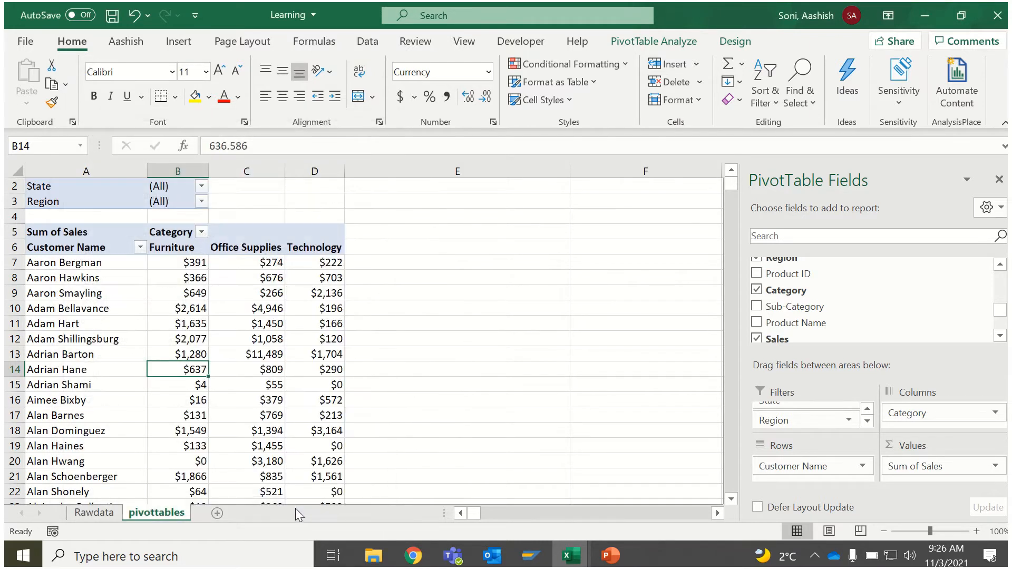
# Check how formerly empty cells are displayed in the Technology and Furniture columns down the pivot table
pyautogui.click(310, 390)
pyautogui.press('Down')
pyautogui.press('Down')
pyautogui.press('Down')
pyautogui.press('Down')
pyautogui.press('Down')
pyautogui.press('Down')
pyautogui.press('Down')
pyautogui.press('Down')
pyautogui.press('Down')
pyautogui.press('Down')
pyautogui.press('Down')
pyautogui.press('Down')
pyautogui.press('Down')
pyautogui.press('Down')
pyautogui.press('Down')
pyautogui.press('Down')
pyautogui.press('Down')
pyautogui.press('Down')
pyautogui.press('Down')
pyautogui.press('Down')
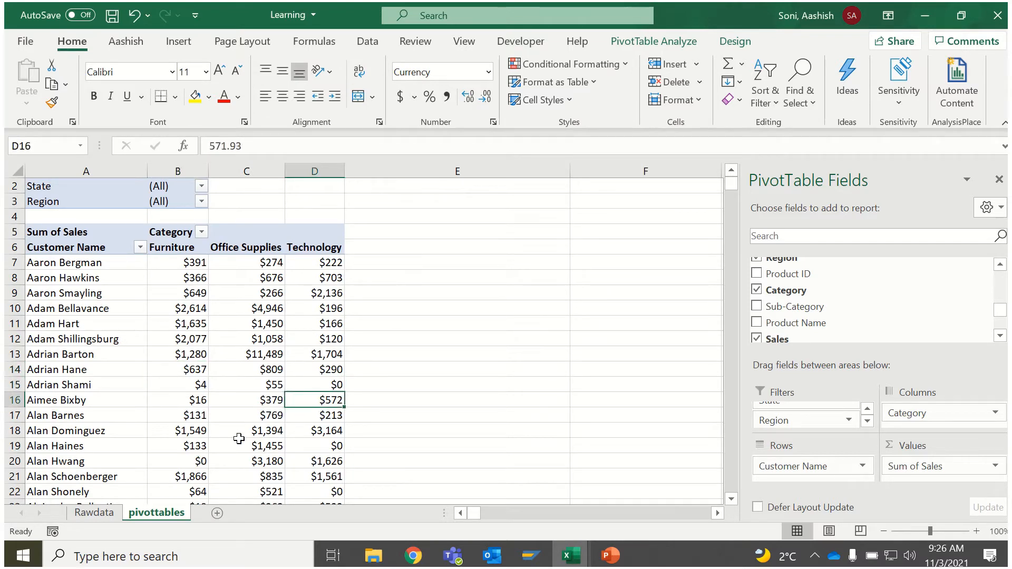
pyautogui.press('Left')
pyautogui.press('Left')
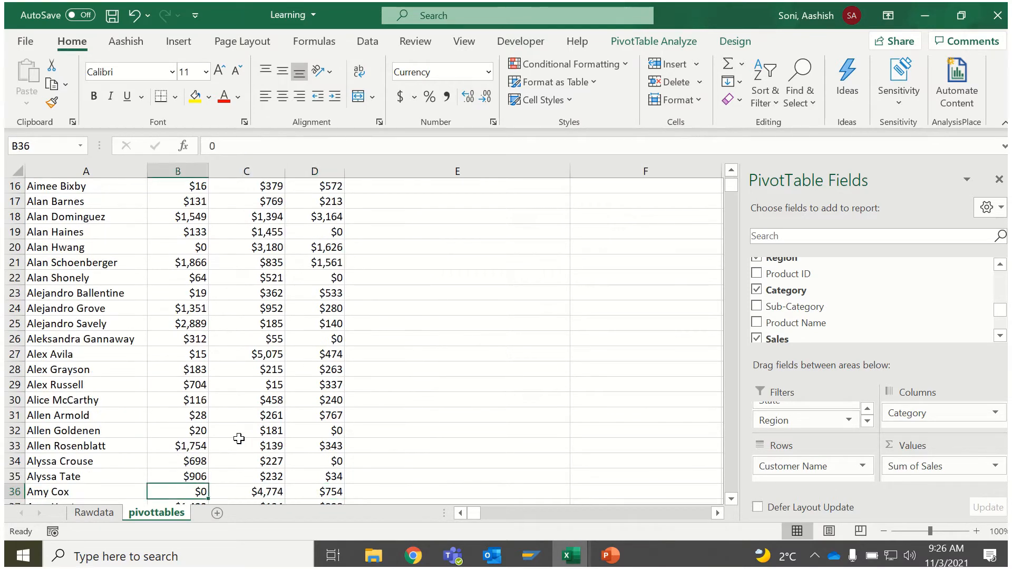
pyautogui.press('Down')
pyautogui.press('Down')
pyautogui.press('Down')
pyautogui.press('Down')
pyautogui.press('Down')
pyautogui.press('Down')
pyautogui.press('Down')
pyautogui.press('Down')
pyautogui.press('Down')
pyautogui.press('Down')
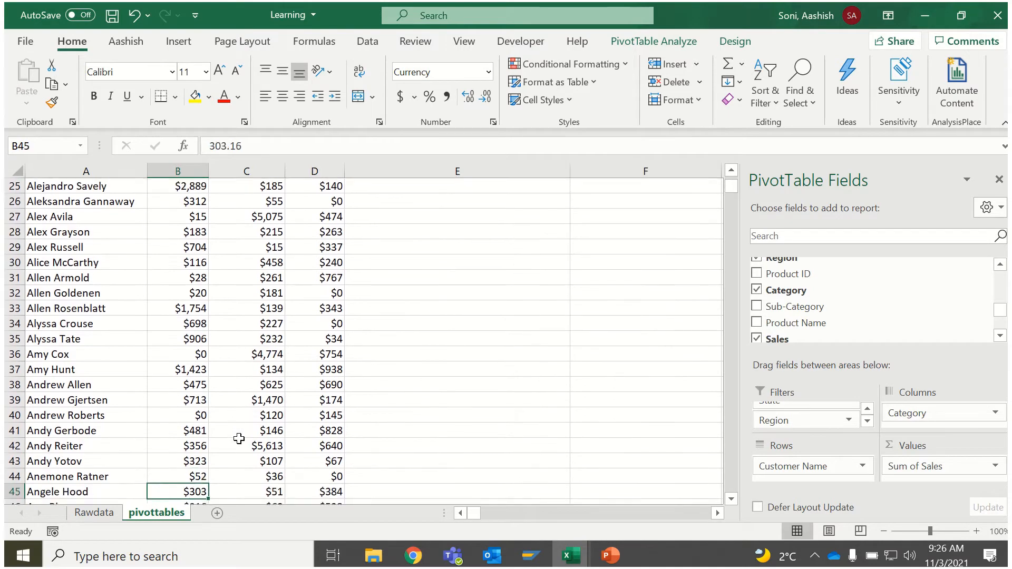
pyautogui.press('Up')
pyautogui.press('Up')
pyautogui.press('Up')
pyautogui.press('Up')
pyautogui.press('Up')
pyautogui.press('Up')
pyautogui.press('Up')
pyautogui.press('Up')
pyautogui.press('Up')
pyautogui.press('Up')
pyautogui.press('Up')
pyautogui.press('Up')
pyautogui.press('Up')
pyautogui.press('Up')
pyautogui.press('Up')
pyautogui.press('Up')
pyautogui.press('Up')
pyautogui.press('Up')
pyautogui.press('Up')
pyautogui.press('Up')
pyautogui.press('Up')
pyautogui.press('Up')
pyautogui.press('Up')
pyautogui.press('Up')
pyautogui.press('Up')
pyautogui.press('Up')
pyautogui.press('Up')
pyautogui.press('Up')
pyautogui.press('Up')
pyautogui.press('Up')
pyautogui.press('Up')
pyautogui.press('Up')
pyautogui.press('Up')
pyautogui.press('Up')
pyautogui.press('Up')
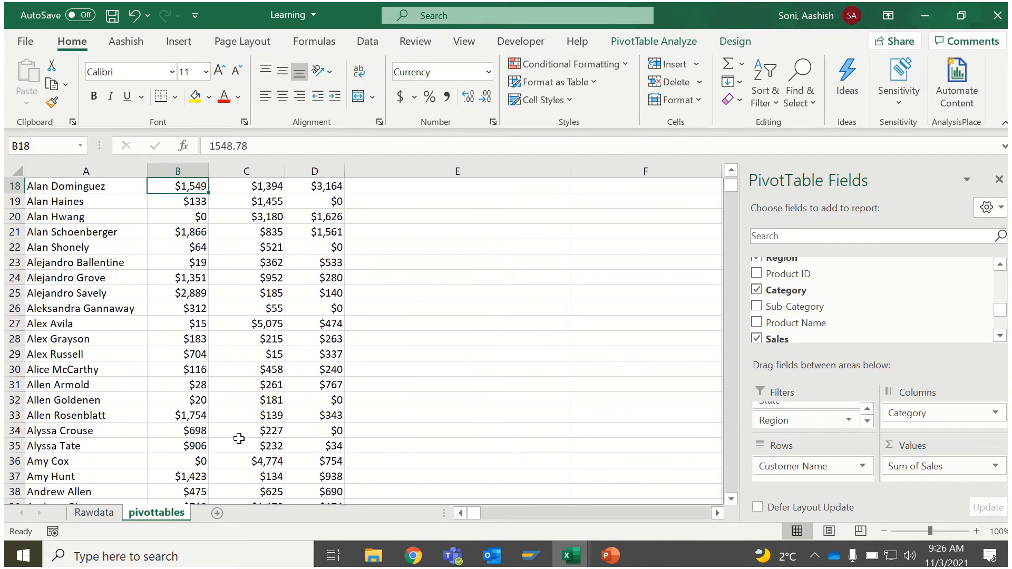
# Undo the PivotTable option that shows 0 for empty cells
pyautogui.press('Down')
pyautogui.press('Down')
pyautogui.press('Down')
pyautogui.press('Down')
pyautogui.press('Down')
pyautogui.press('Down')
pyautogui.press('Down')
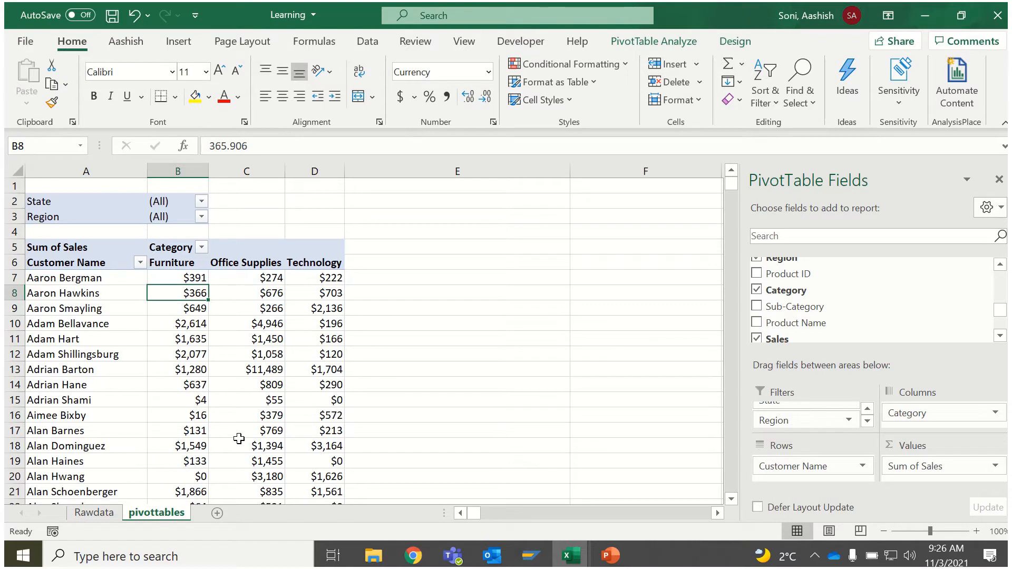
pyautogui.hotkey('ctrl', 'z')
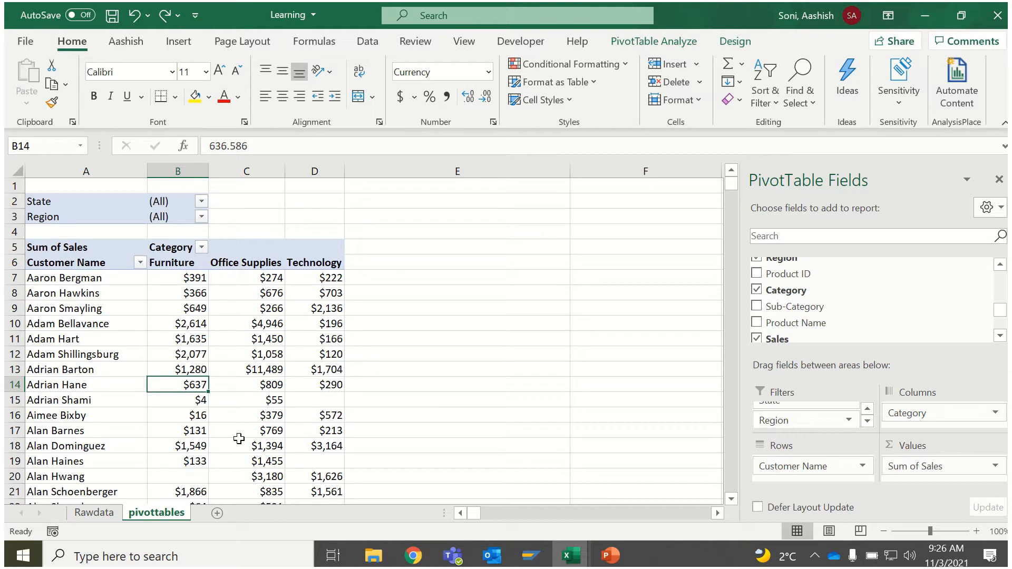
# Browse the Light, Medium and Dark PivotTable styles without applying one
pyautogui.click(622, 45)
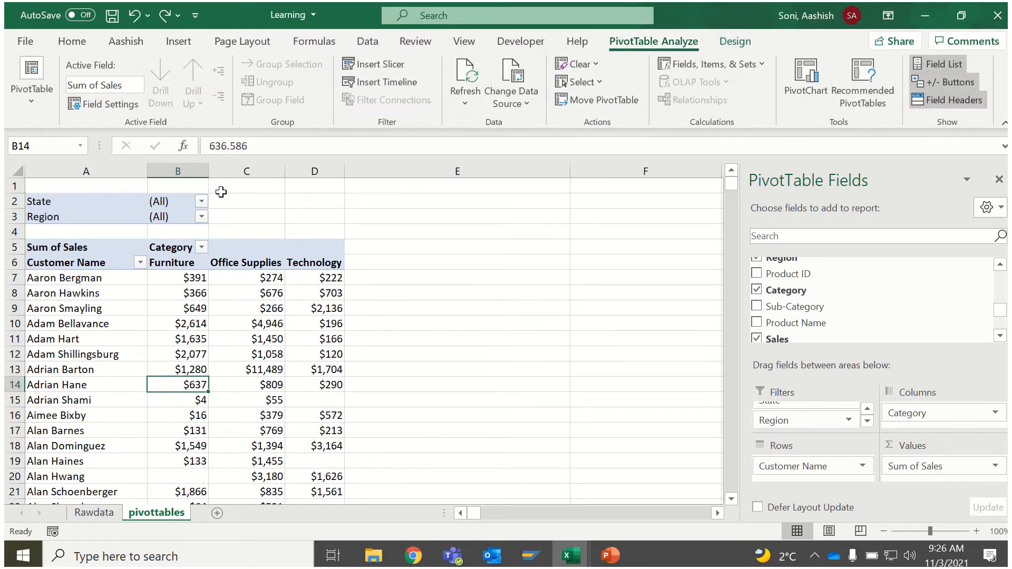
pyautogui.click(736, 42)
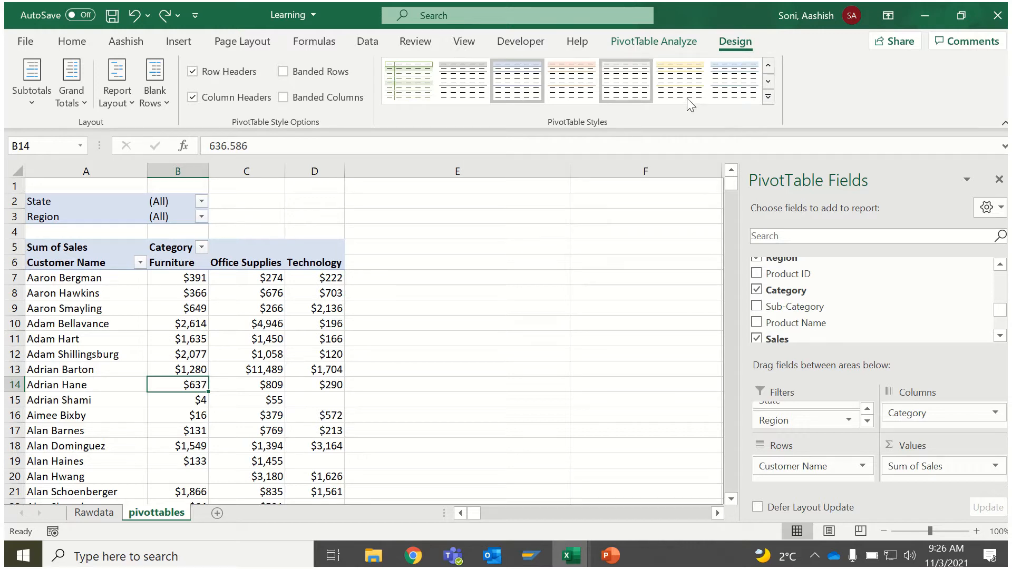
pyautogui.click(768, 97)
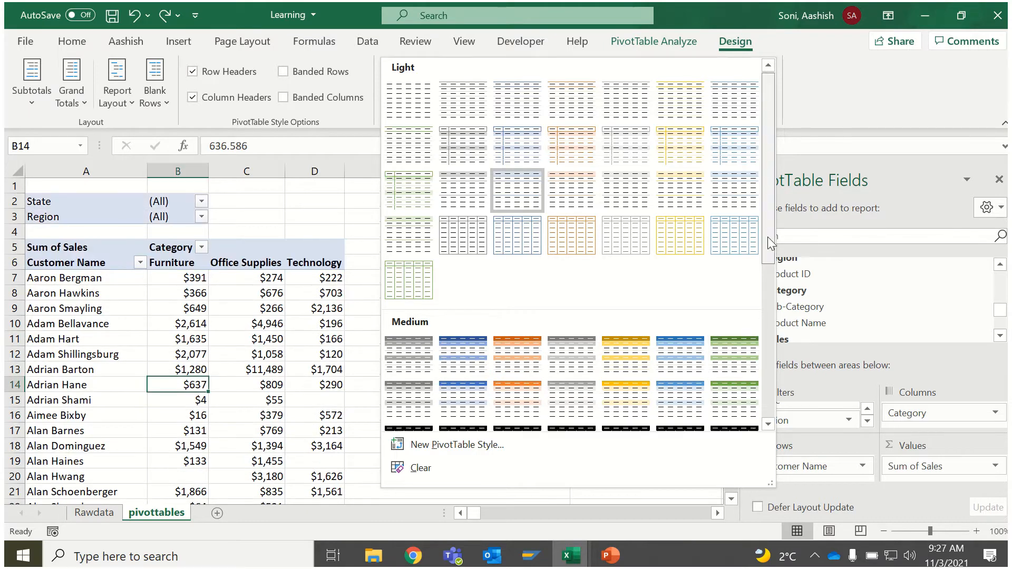
pyautogui.moveTo(768, 237); pyautogui.dragTo(768, 373)
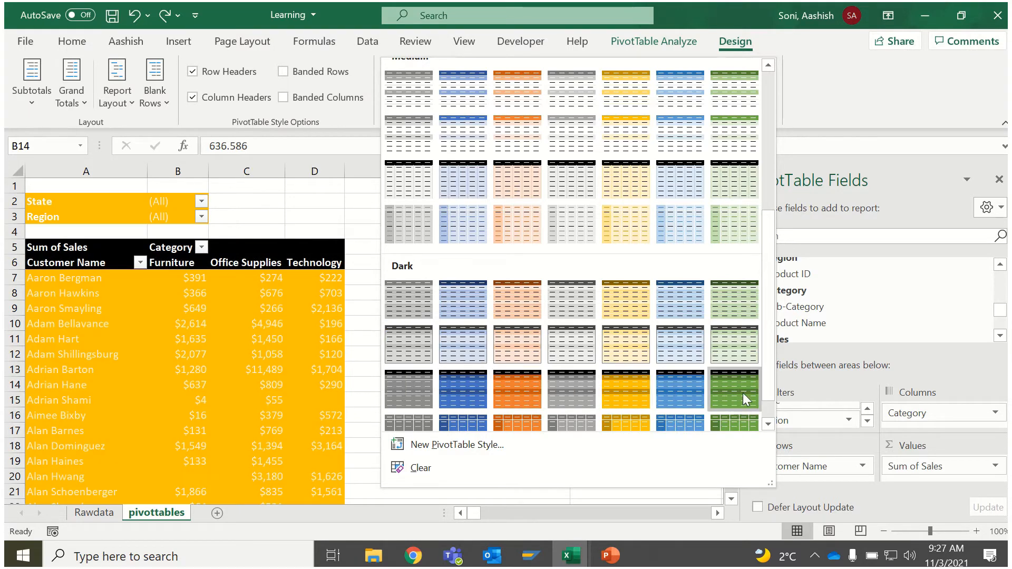
pyautogui.moveTo(768, 214); pyautogui.dragTo(782, 94)
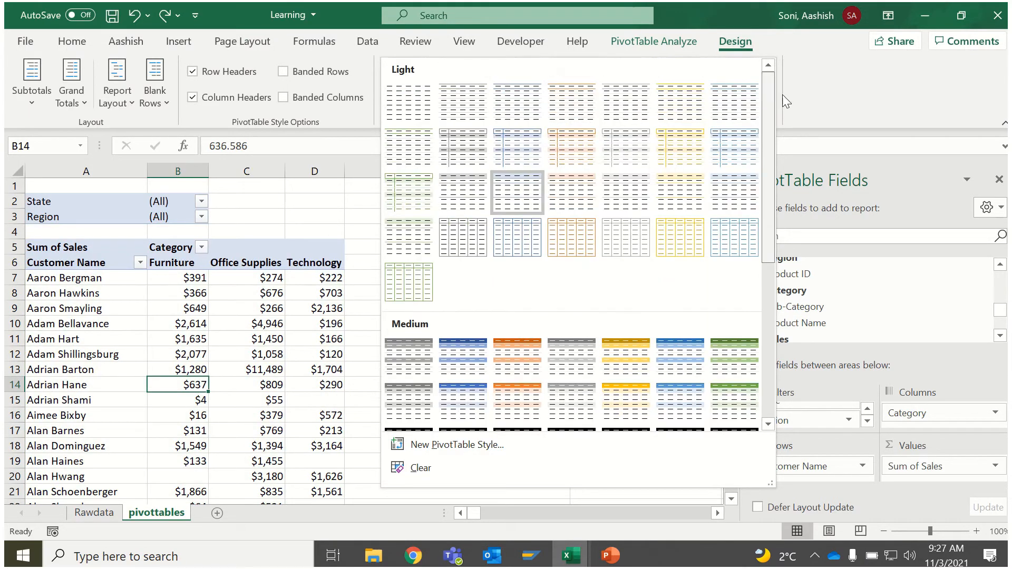
pyautogui.click(786, 39)
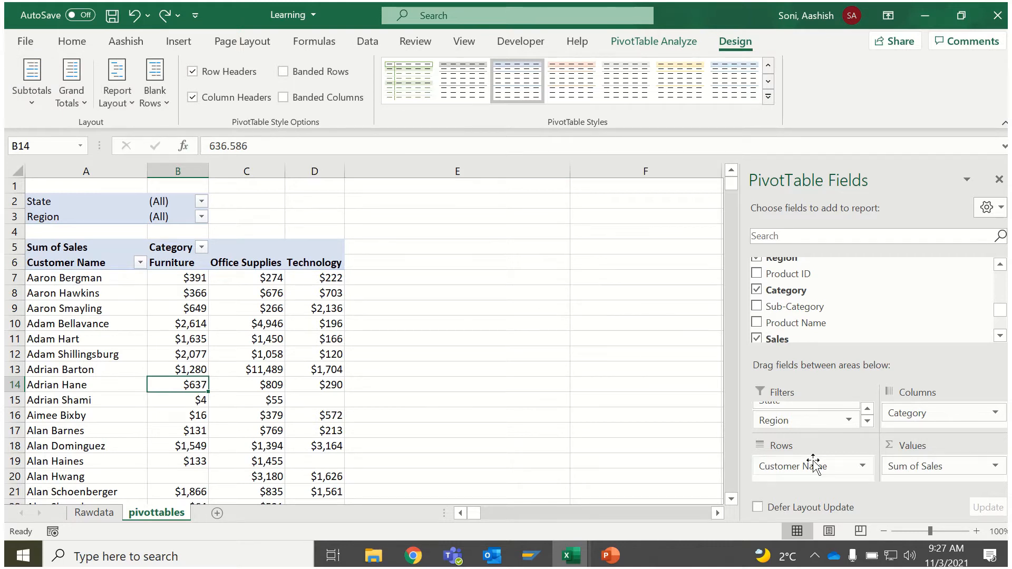
# Move the Category field from the pivot table's columns to its filters and review the available report layout options
pyautogui.moveTo(814, 466)
pyautogui.mouseDown()
pyautogui.moveTo(838, 412)
pyautogui.moveTo(817, 474)
pyautogui.moveTo(823, 466)
pyautogui.mouseUp()
pyautogui.moveTo(903, 413); pyautogui.dragTo(794, 424)
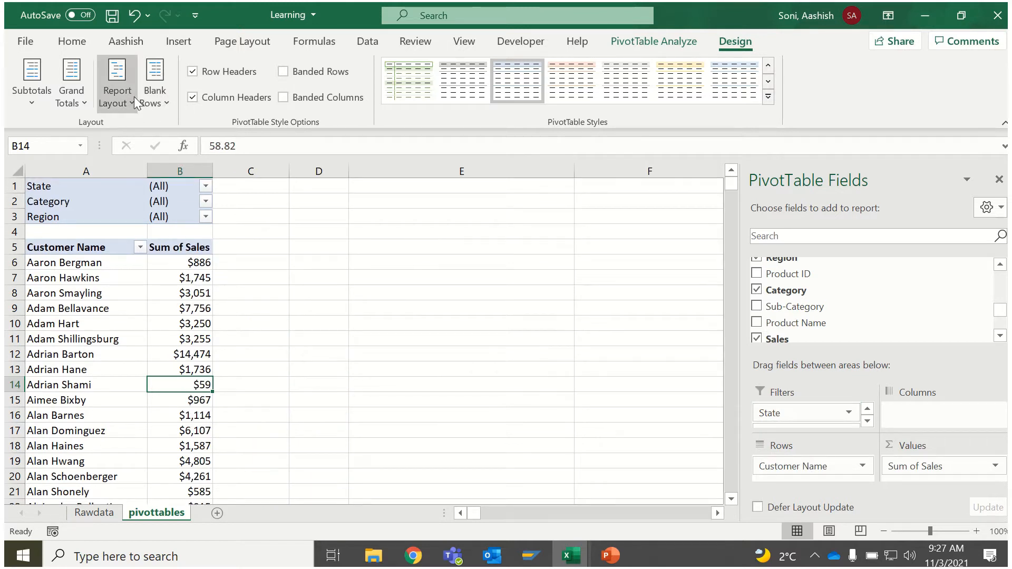
pyautogui.click(62, 105)
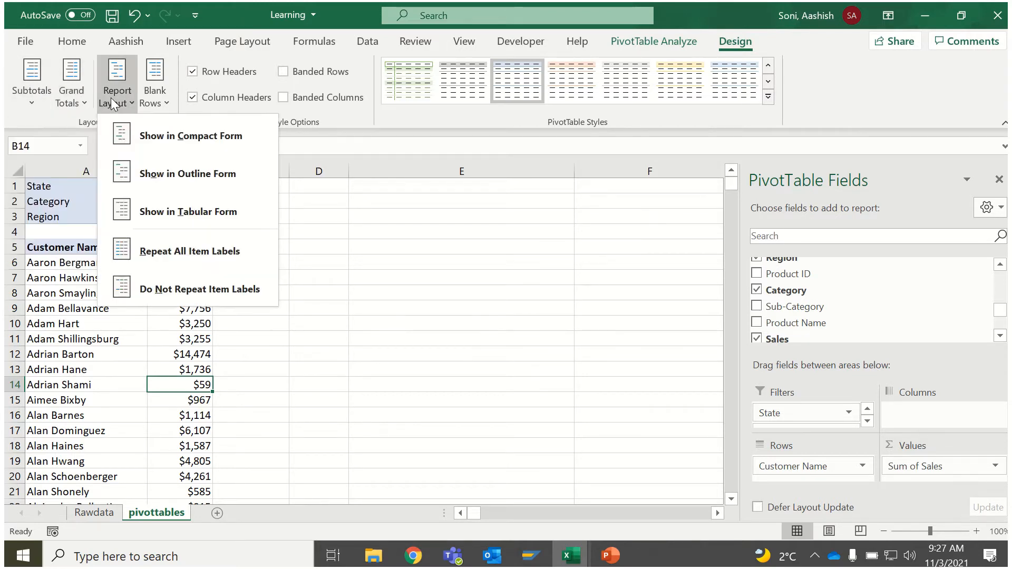
pyautogui.moveTo(161, 93)
pyautogui.click(340, 308)
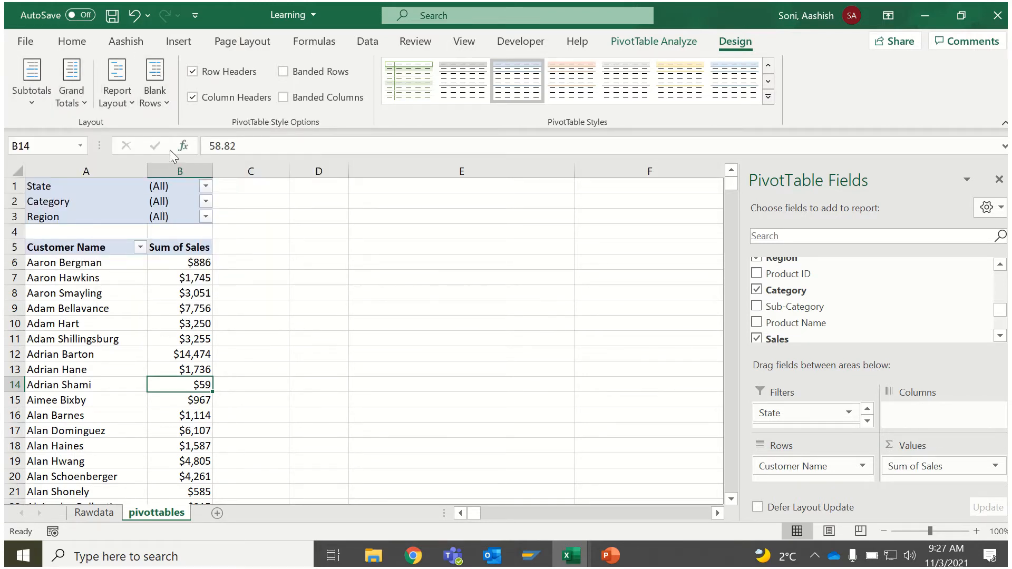
pyautogui.click(122, 97)
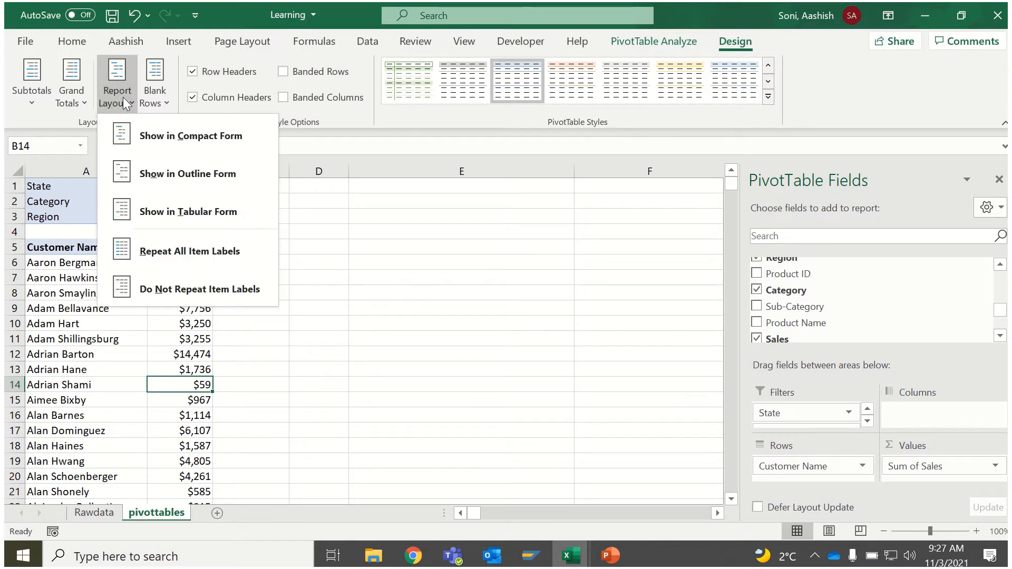
pyautogui.click(71, 375)
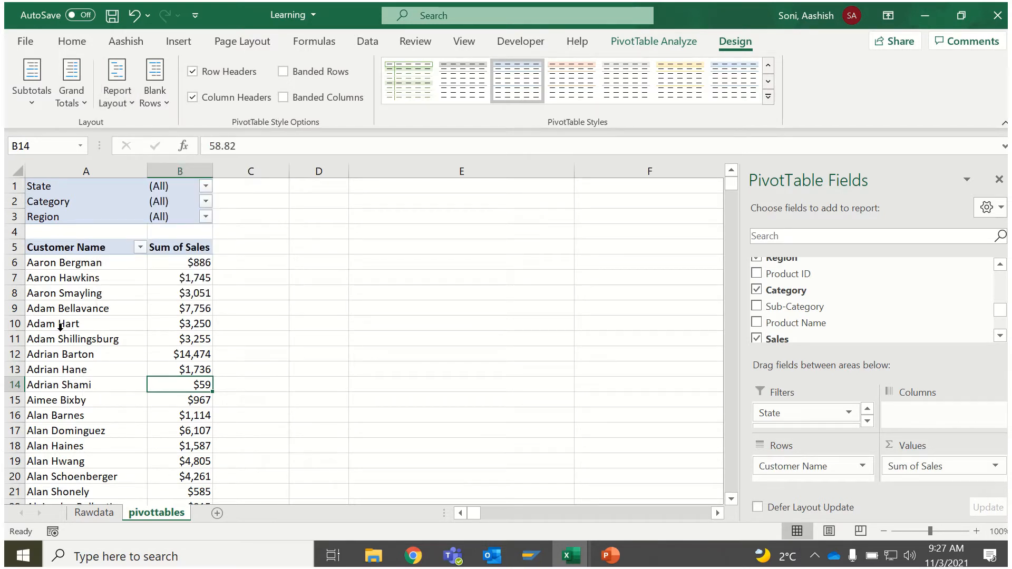
# Show the pivot table in Compact Form and check the row header cell
pyautogui.click(125, 100)
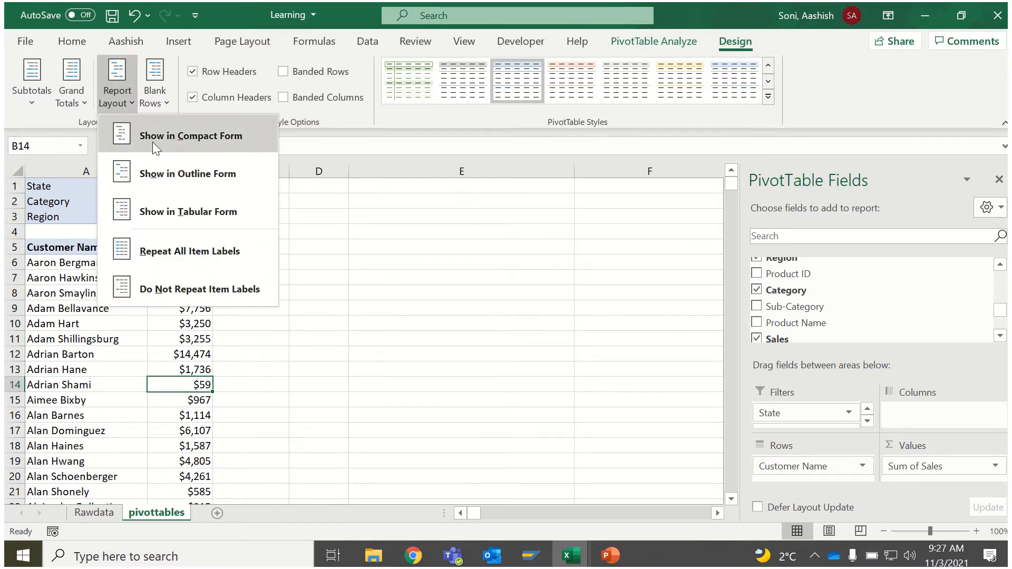
pyautogui.click(154, 141)
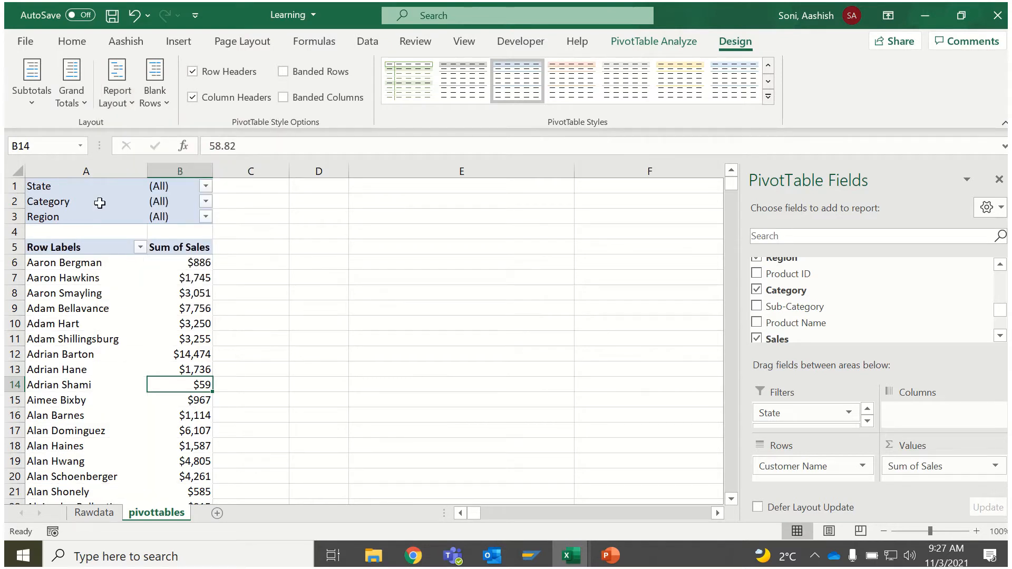
pyautogui.click(74, 248)
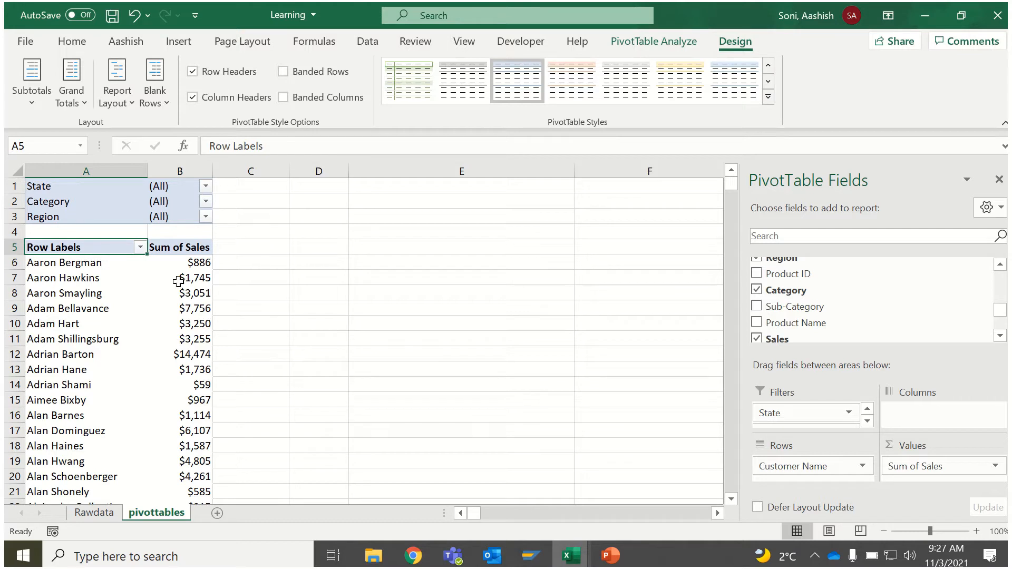
pyautogui.click(126, 105)
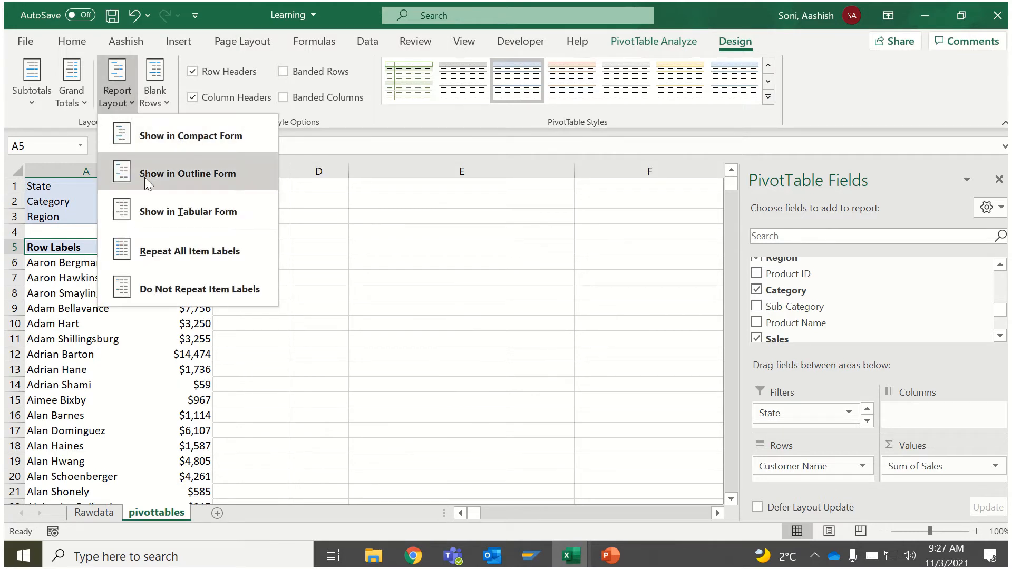
pyautogui.click(108, 356)
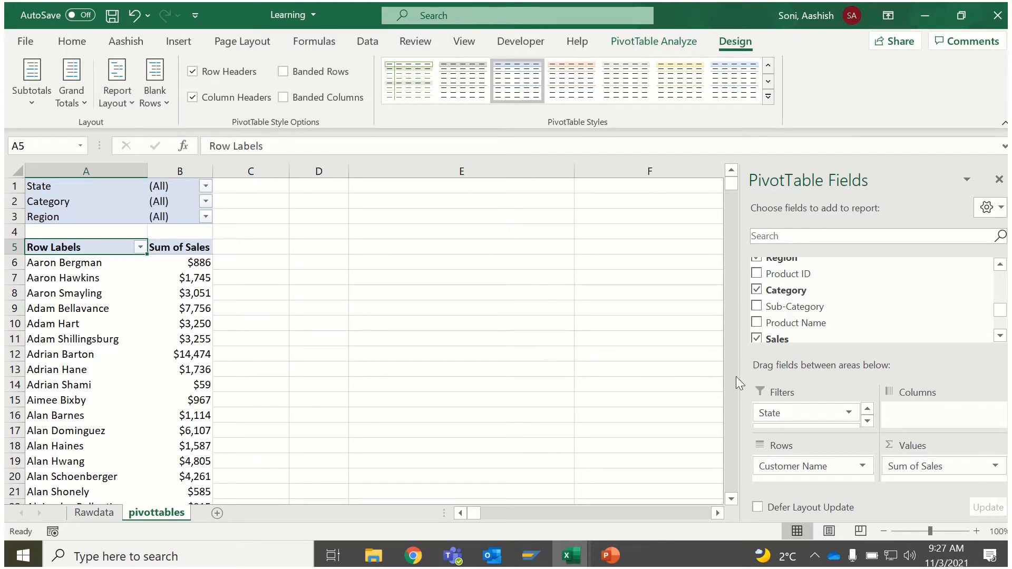
# Move the Category field from the filters to the rows beneath Customer Name and check the customer group rows
pyautogui.click(867, 422)
pyautogui.moveTo(844, 421); pyautogui.dragTo(820, 469)
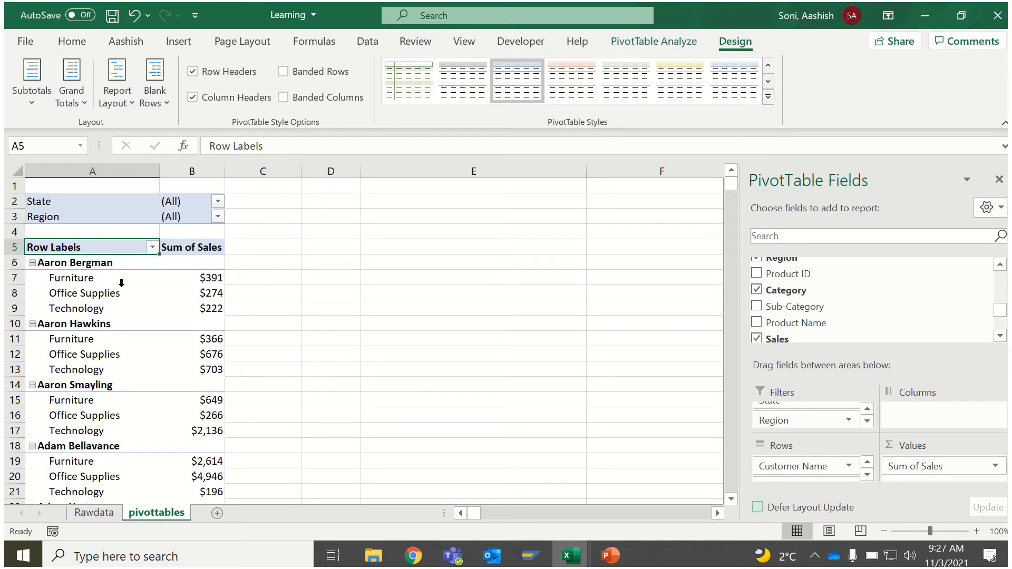
pyautogui.click(183, 262)
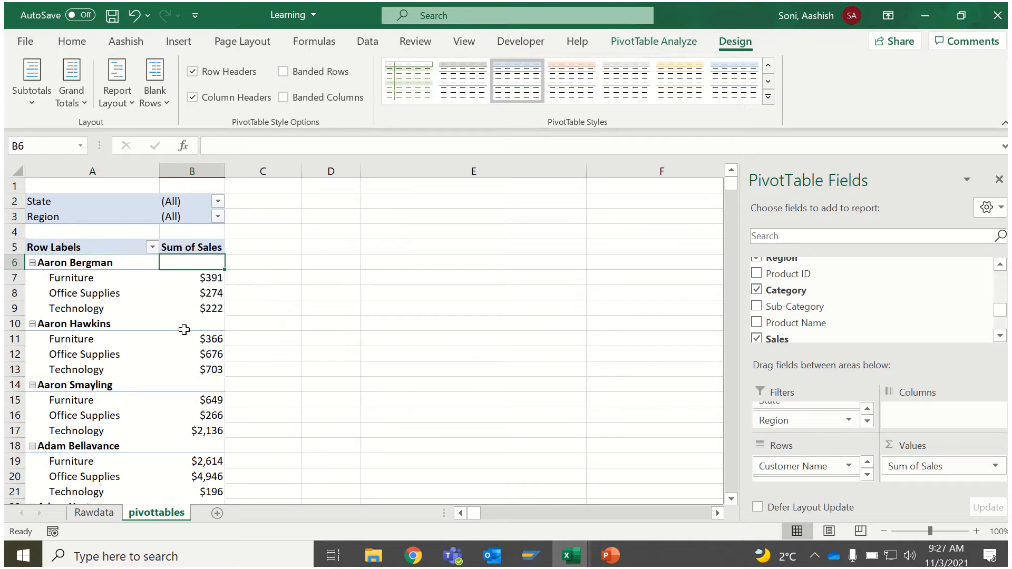
pyautogui.click(184, 319)
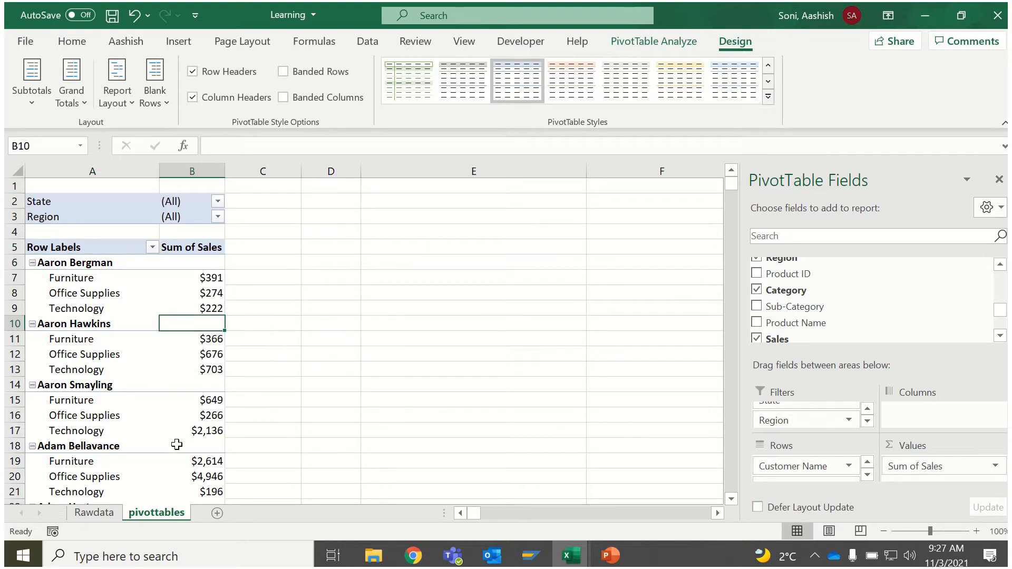
pyautogui.click(176, 445)
# Show the pivot table in Outline Form and check the Customer Name, Category and Sum of Sales headers
pyautogui.click(128, 97)
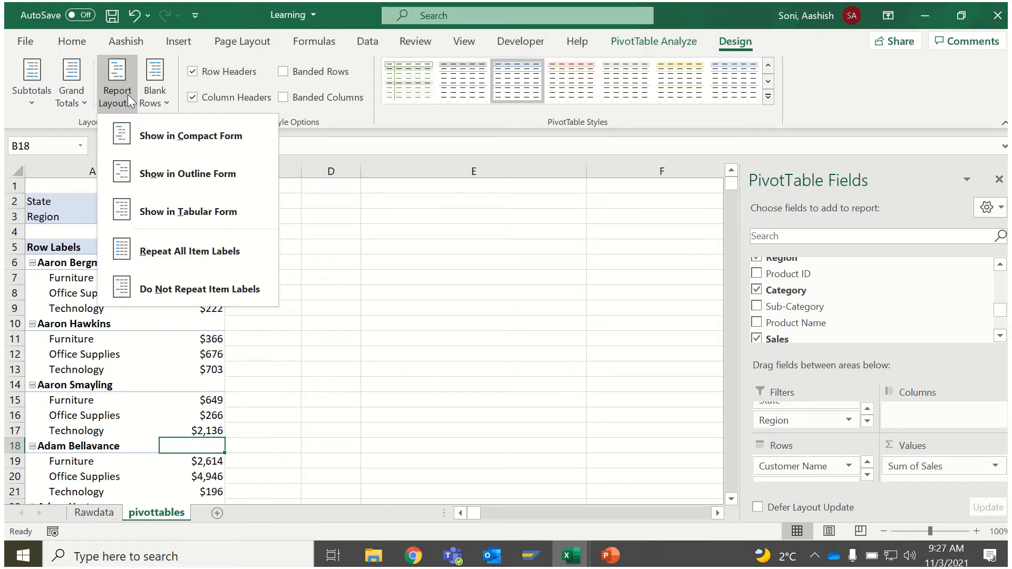
pyautogui.click(121, 87)
pyautogui.click(120, 85)
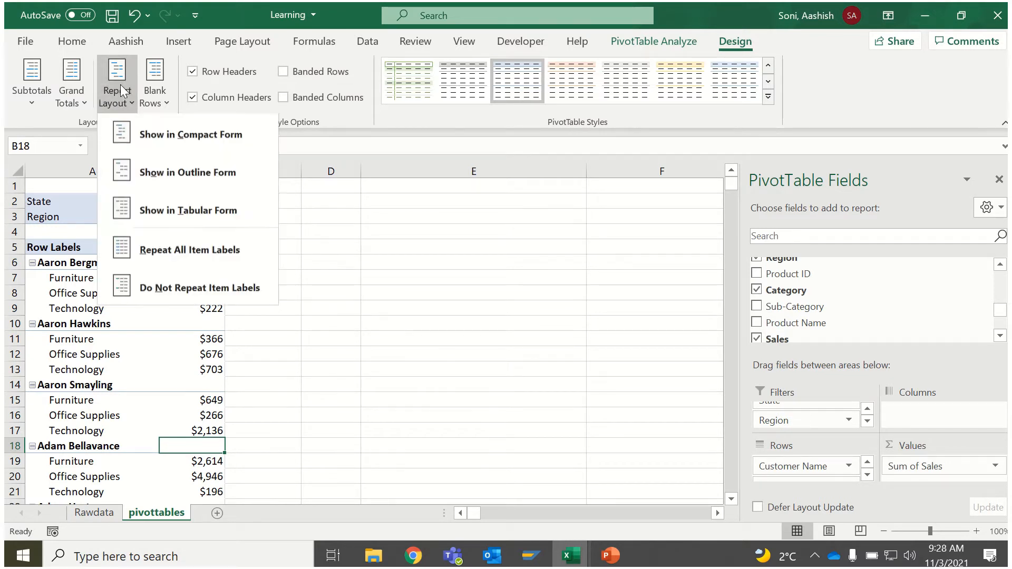
pyautogui.click(158, 173)
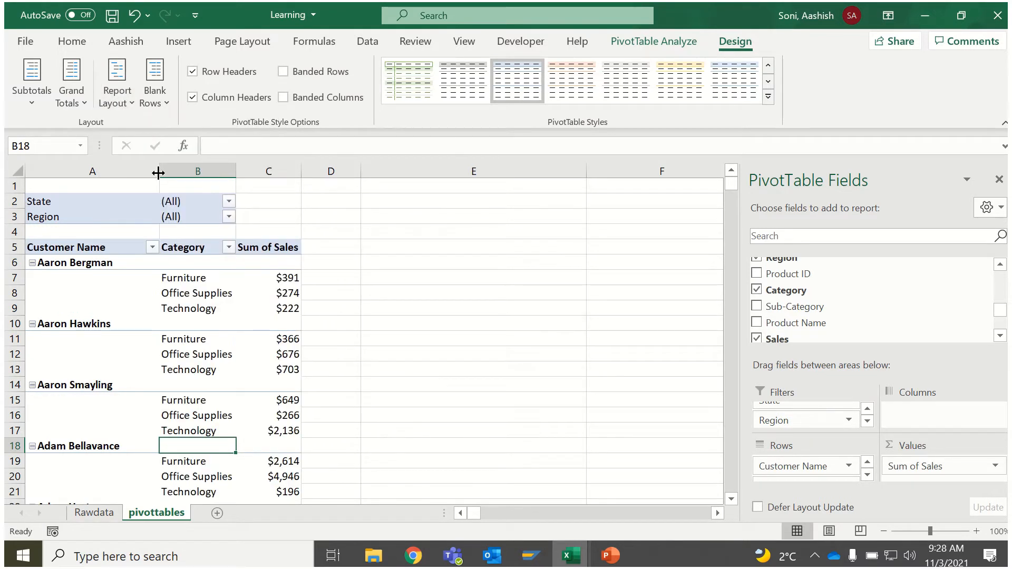
pyautogui.click(98, 248)
pyautogui.click(185, 251)
pyautogui.click(253, 250)
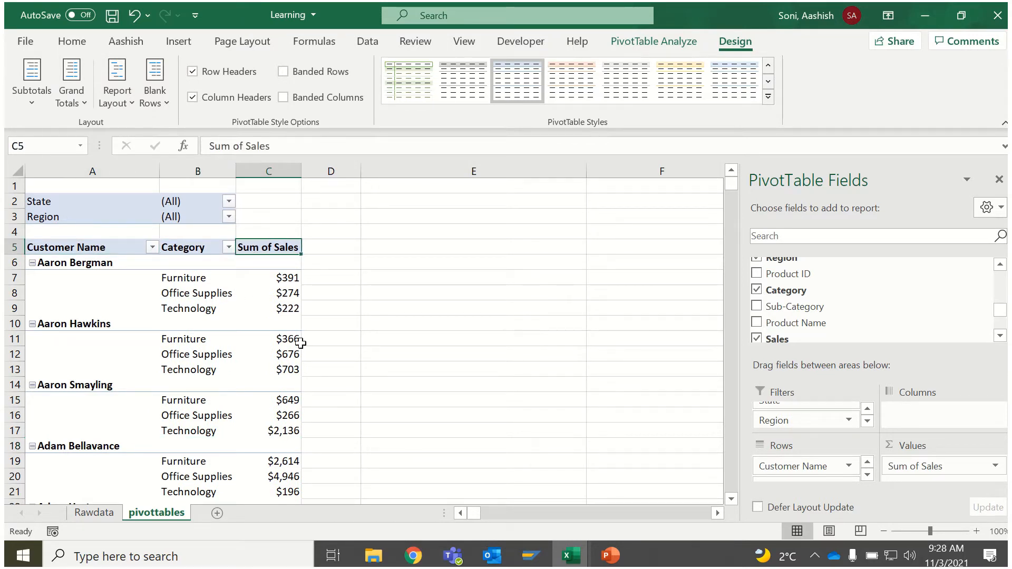
# Show all subtotals at the top of each customer group
pyautogui.click(36, 90)
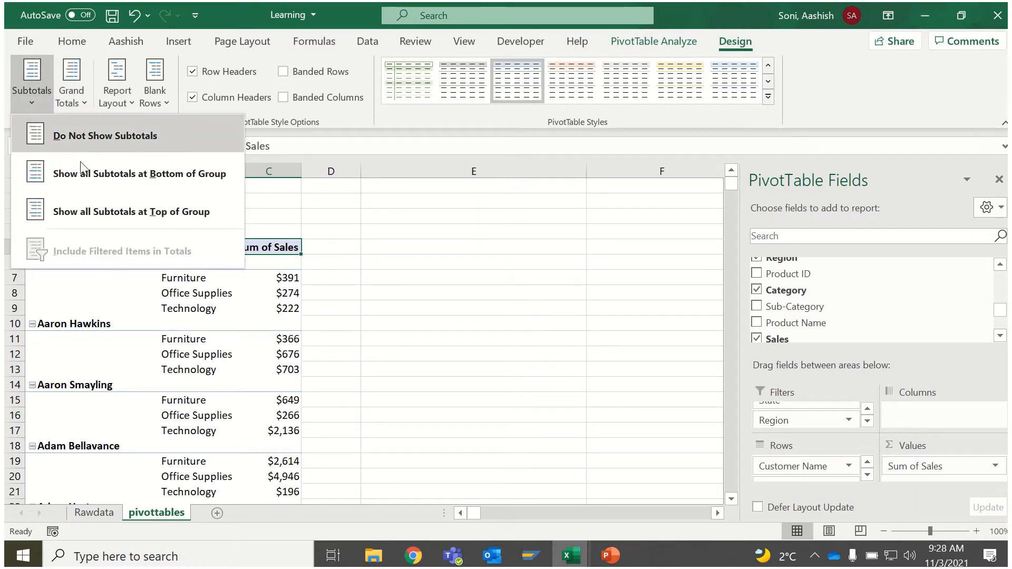
pyautogui.click(85, 212)
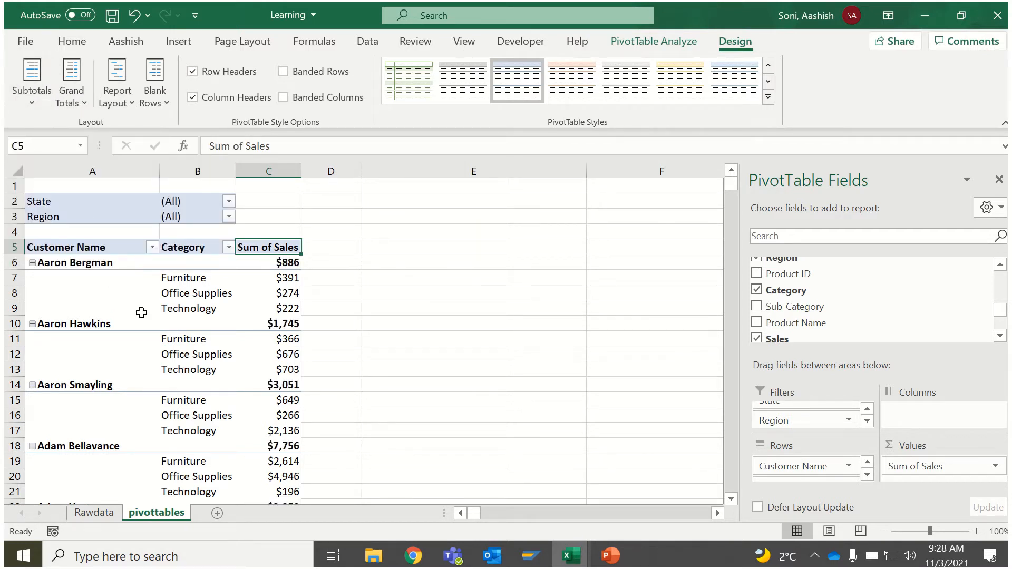
pyautogui.click(37, 89)
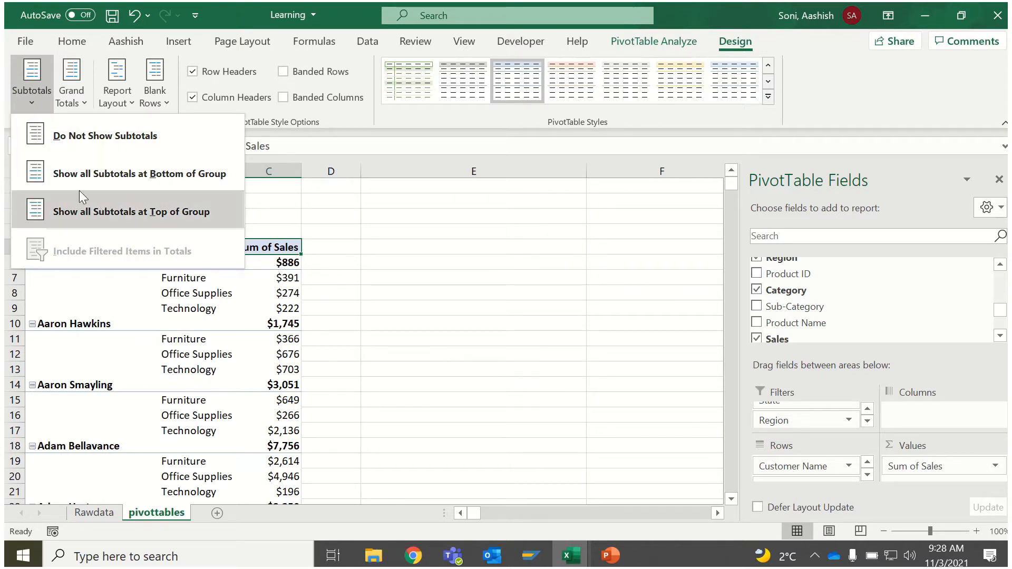
pyautogui.click(135, 216)
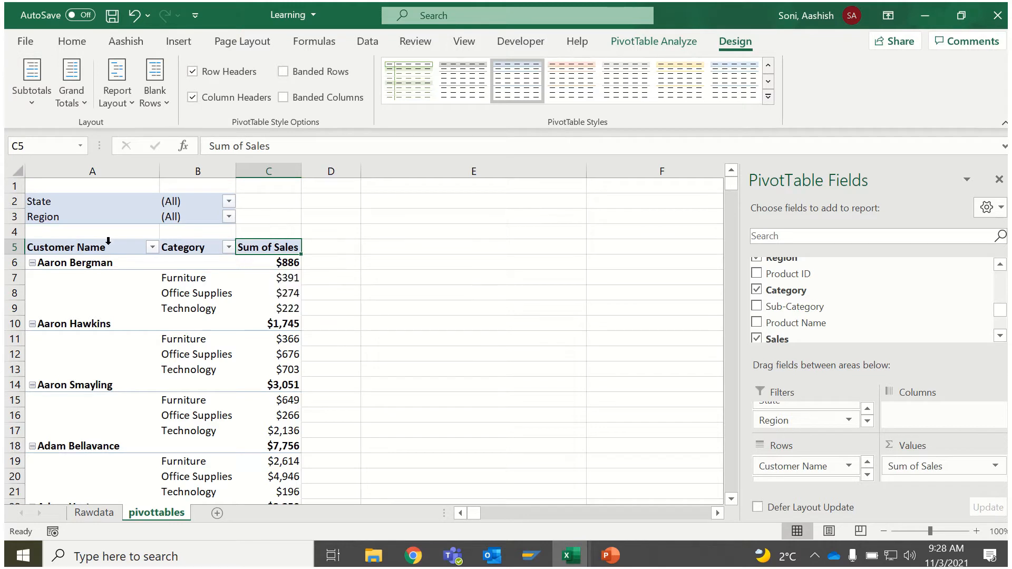
# Compare the first customer's subtotal with the sum of that customer's three category sales values
pyautogui.click(101, 261)
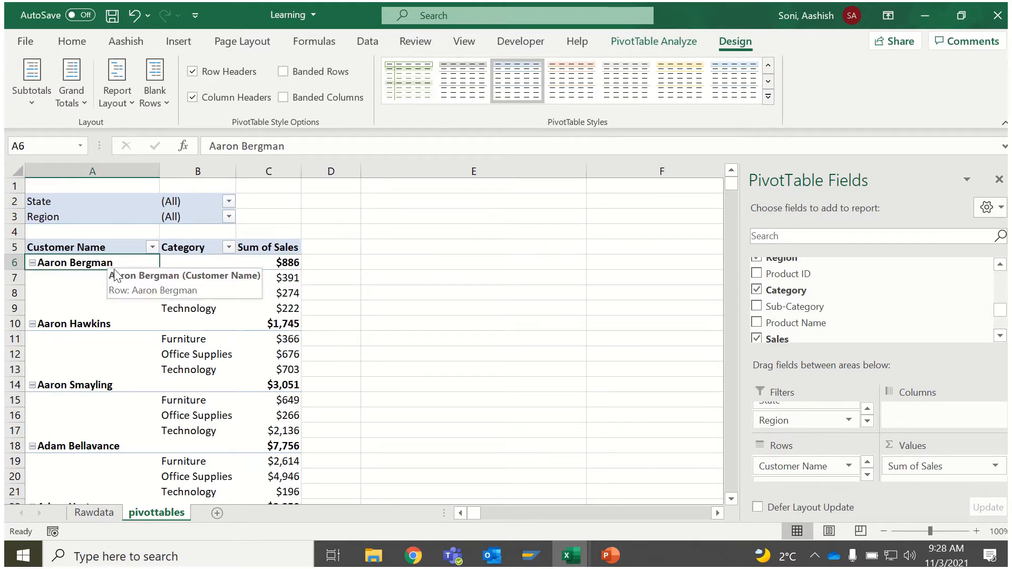
pyautogui.moveTo(196, 281); pyautogui.dragTo(261, 310)
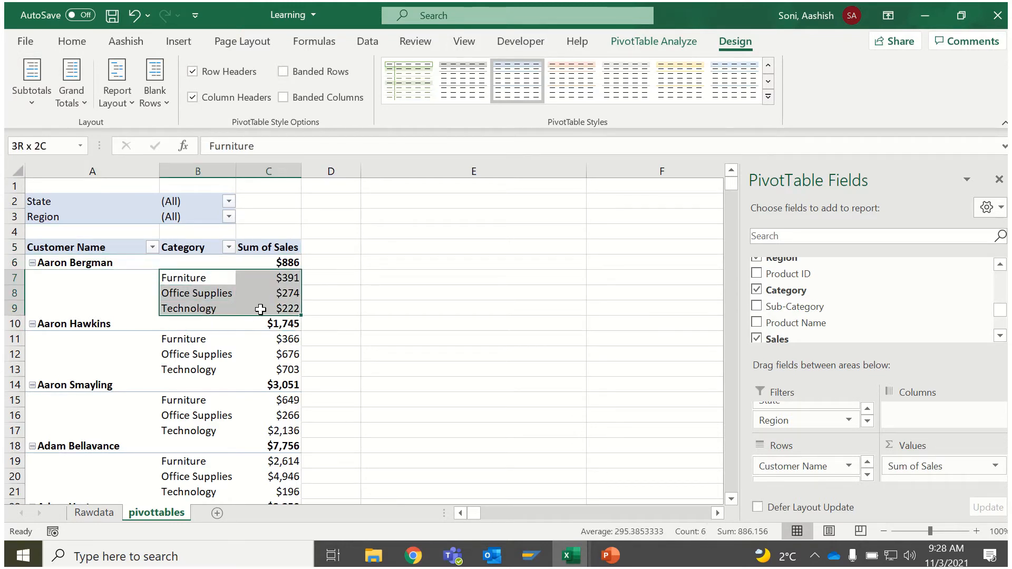
pyautogui.click(275, 263)
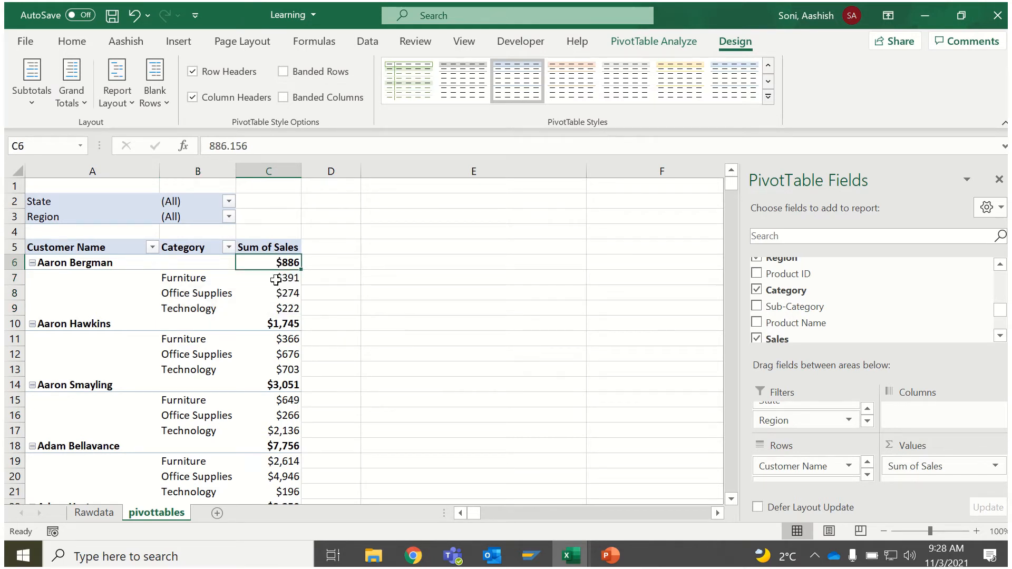
pyautogui.moveTo(275, 277); pyautogui.dragTo(275, 311)
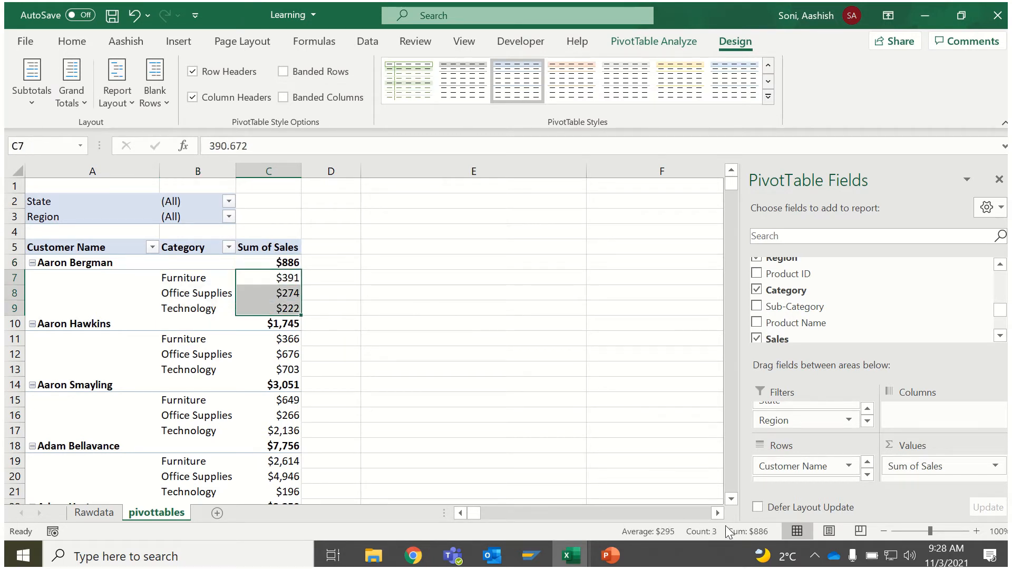
# Turn off the subtotals in the pivot table with Do Not Show Subtotals
pyautogui.click(284, 263)
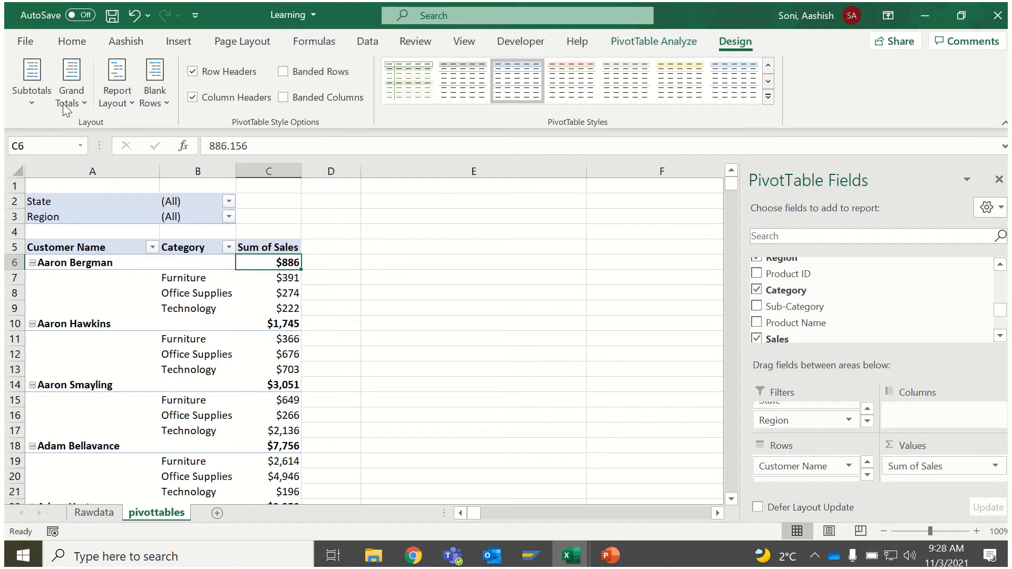
pyautogui.click(26, 86)
pyautogui.click(37, 132)
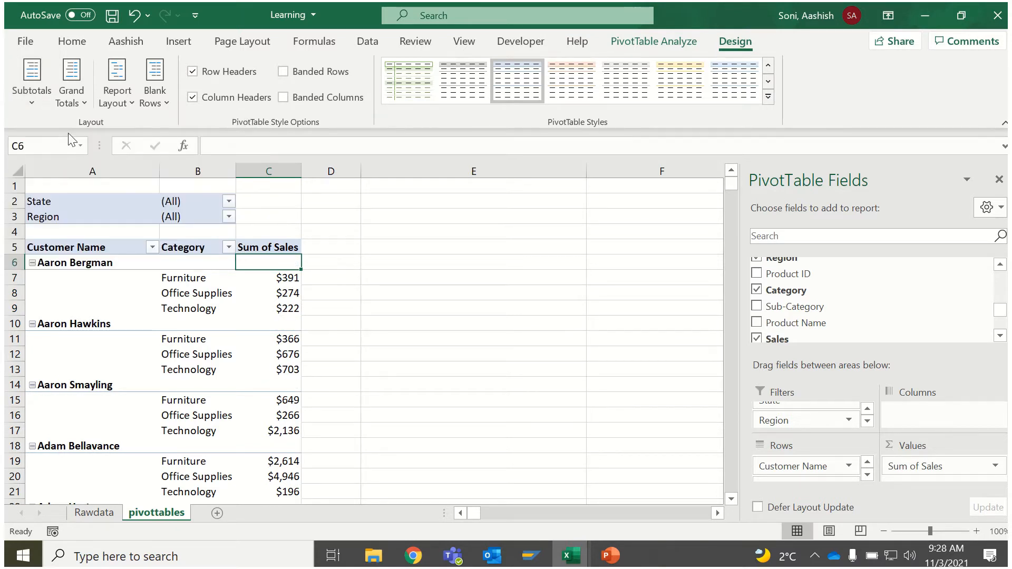
# Turn on grand totals for rows and columns and check the Grand Total row at the end of the pivot table
pyautogui.click(83, 103)
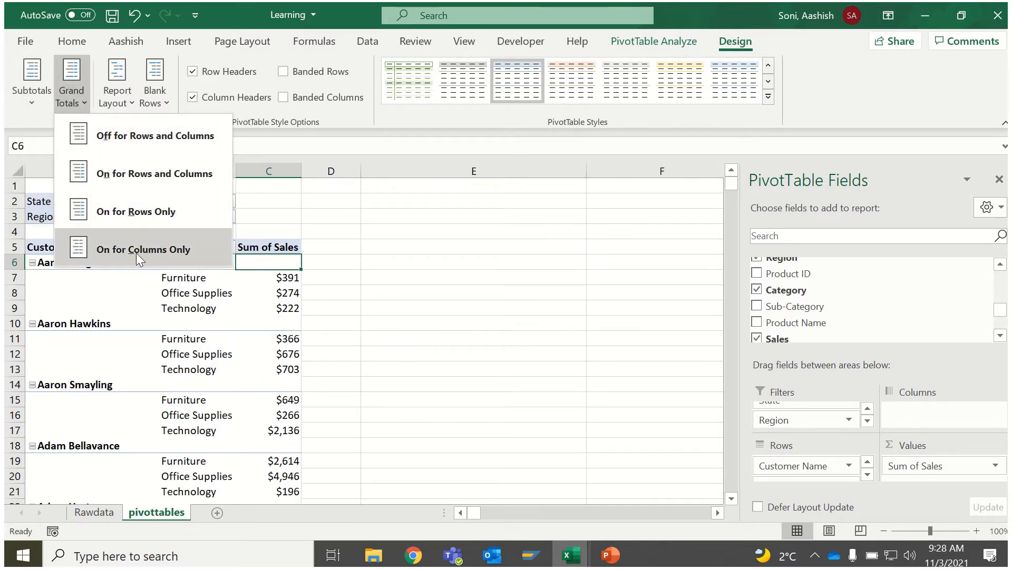
pyautogui.click(141, 175)
pyautogui.click(177, 340)
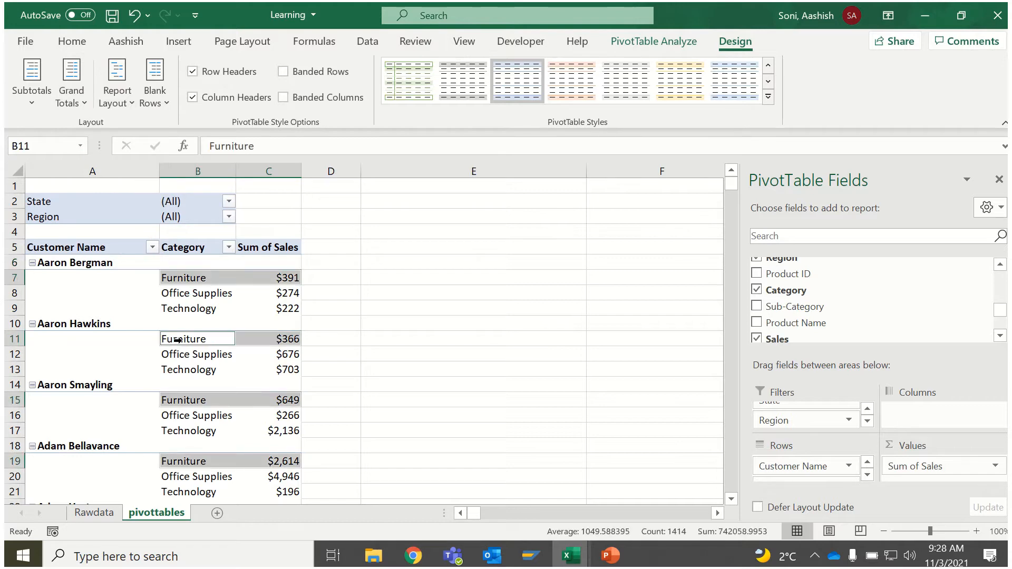
pyautogui.press('Right')
pyautogui.moveTo(733, 188); pyautogui.dragTo(733, 505)
pyautogui.click(286, 489)
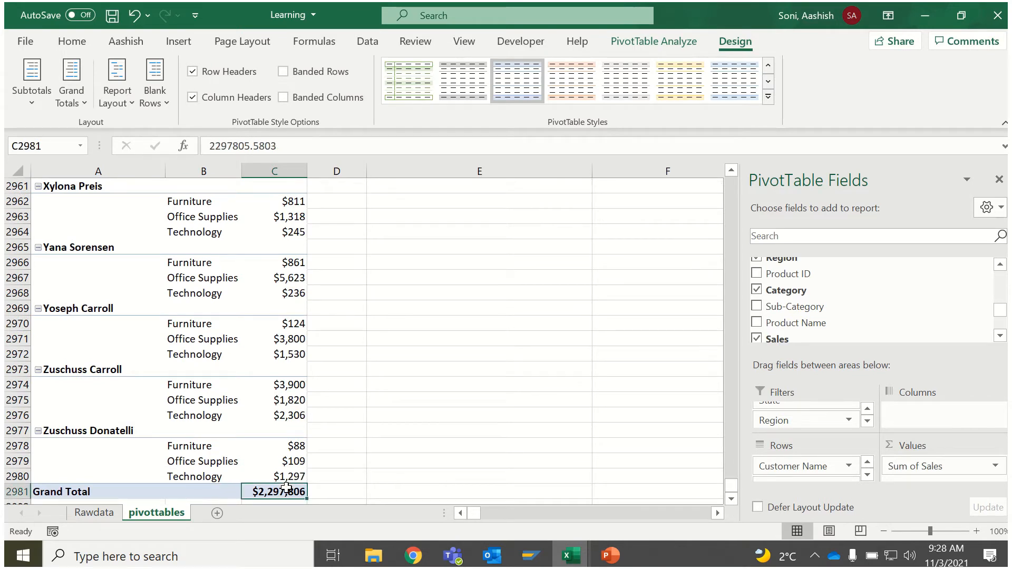
# Turn off the pivot table's grand totals for rows and columns and return to the Sum of Sales header
pyautogui.click(84, 100)
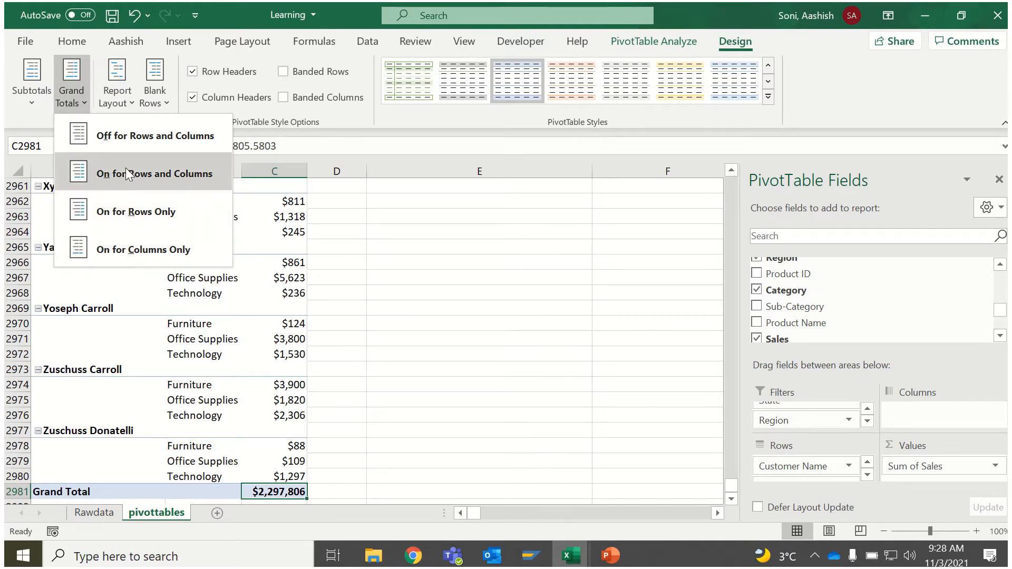
pyautogui.click(128, 145)
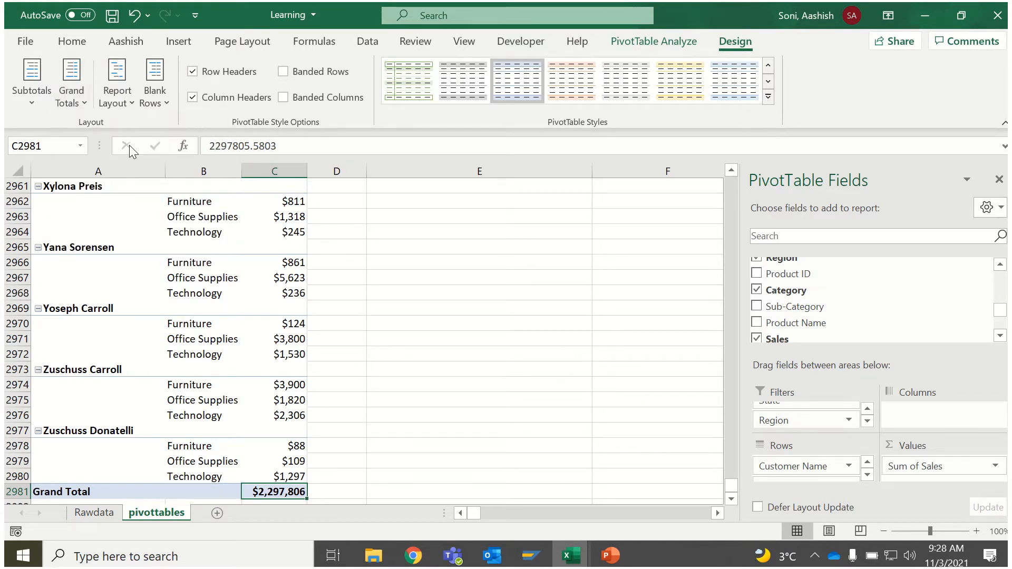
pyautogui.click(326, 446)
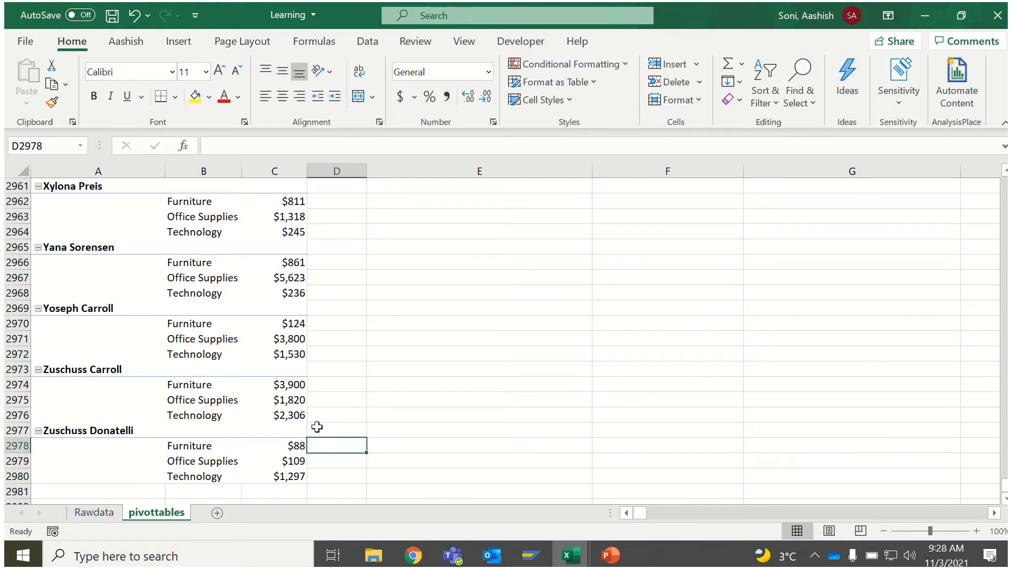
pyautogui.hotkey('ctrl', 'Up')
pyautogui.press('Down')
pyautogui.press('Left')
pyautogui.press('Down')
pyautogui.press('Down')
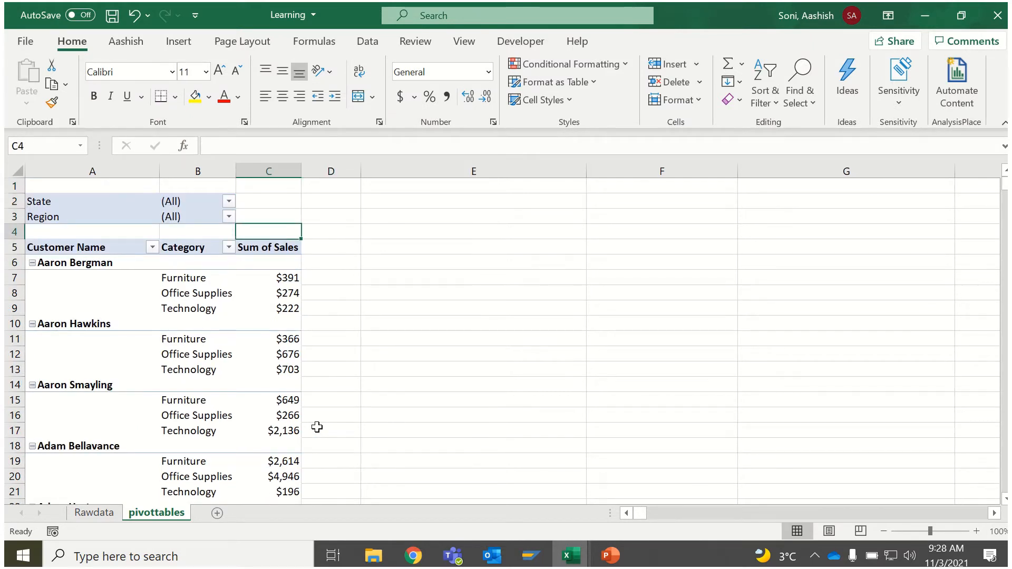
pyautogui.press('Down')
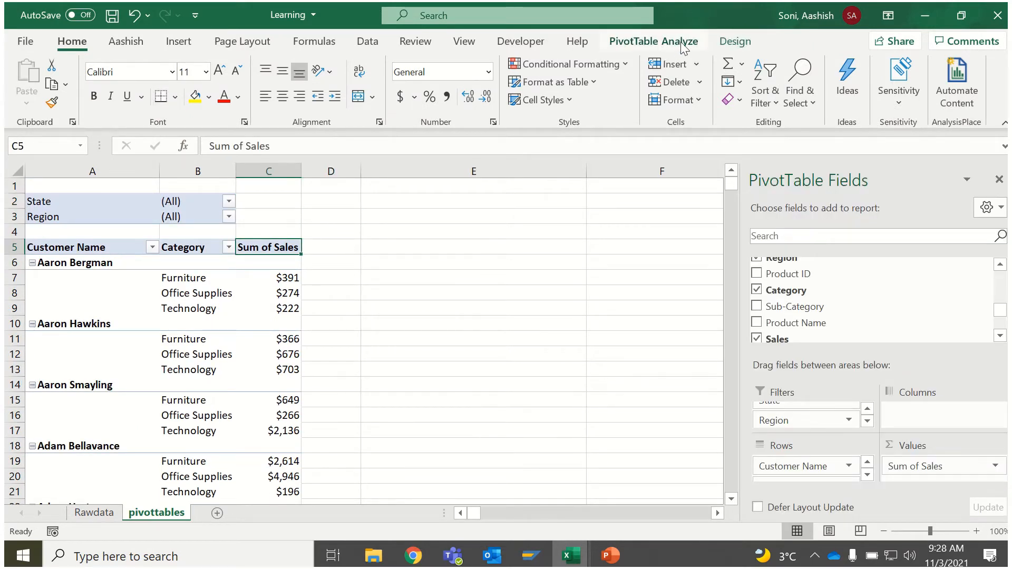
# Apply the Outline Form report layout to the pivot table
pyautogui.click(680, 41)
pyautogui.click(735, 42)
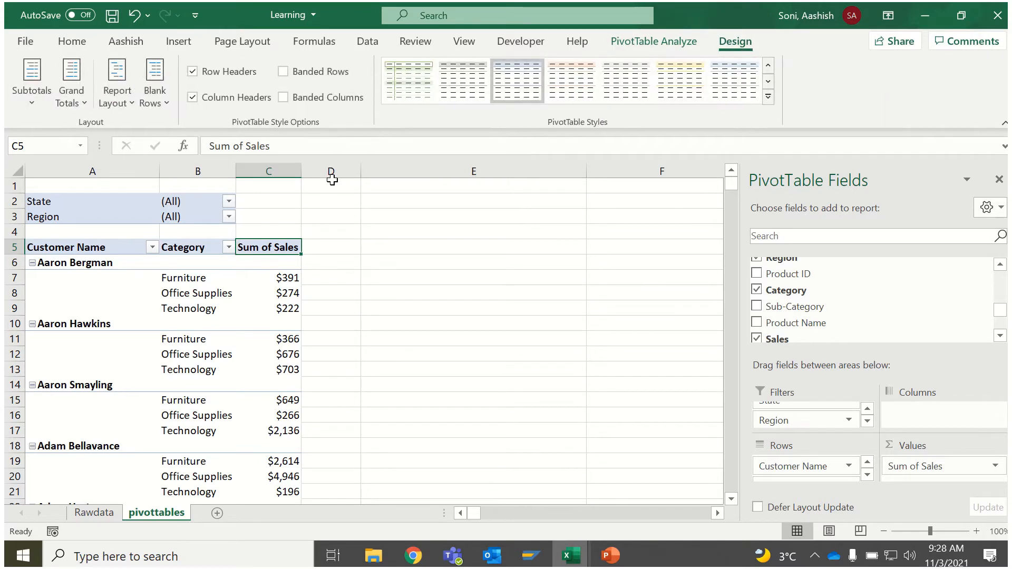
pyautogui.click(118, 99)
pyautogui.click(76, 104)
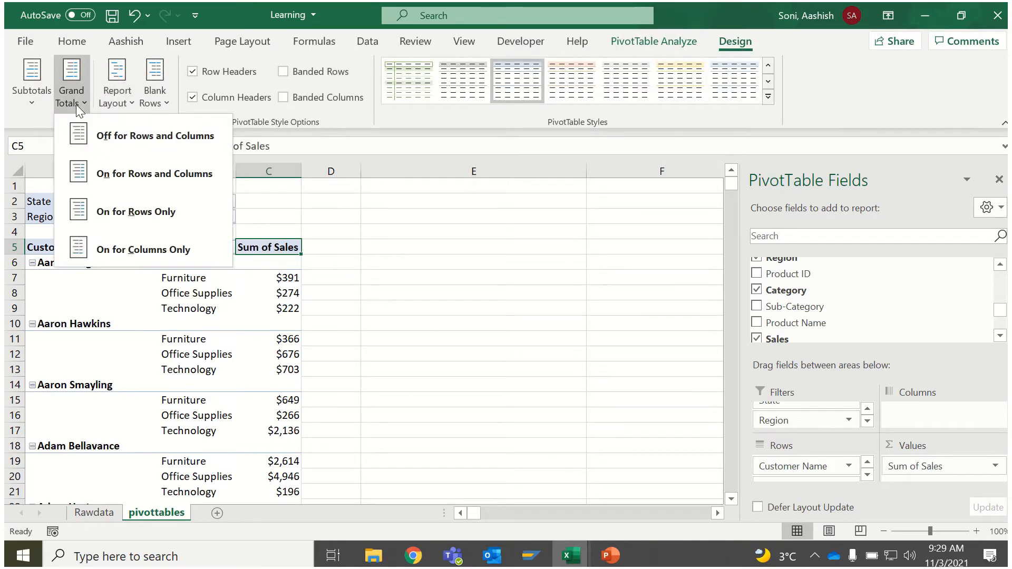
pyautogui.click(68, 100)
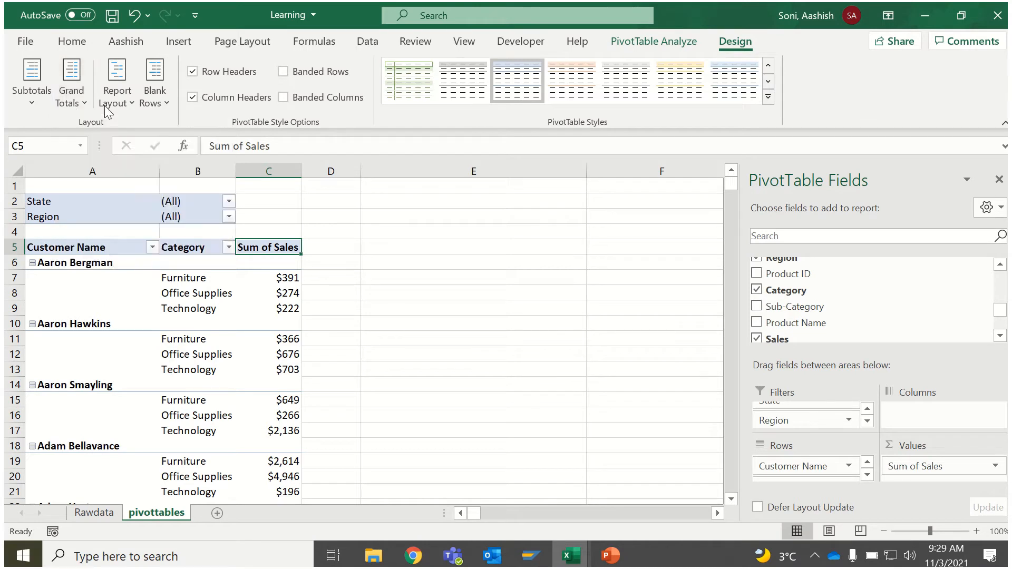
pyautogui.click(106, 103)
pyautogui.click(143, 174)
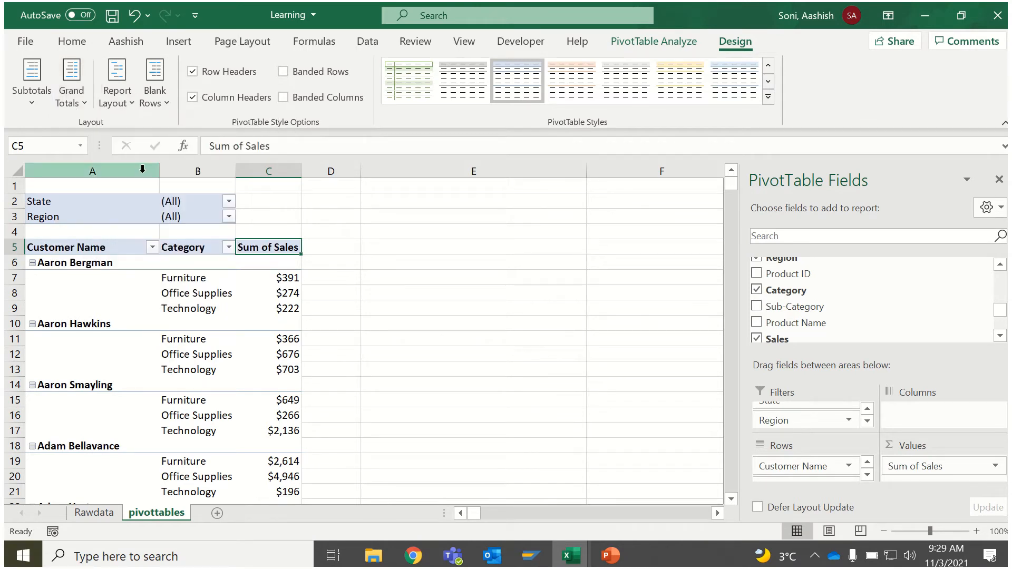
pyautogui.click(132, 97)
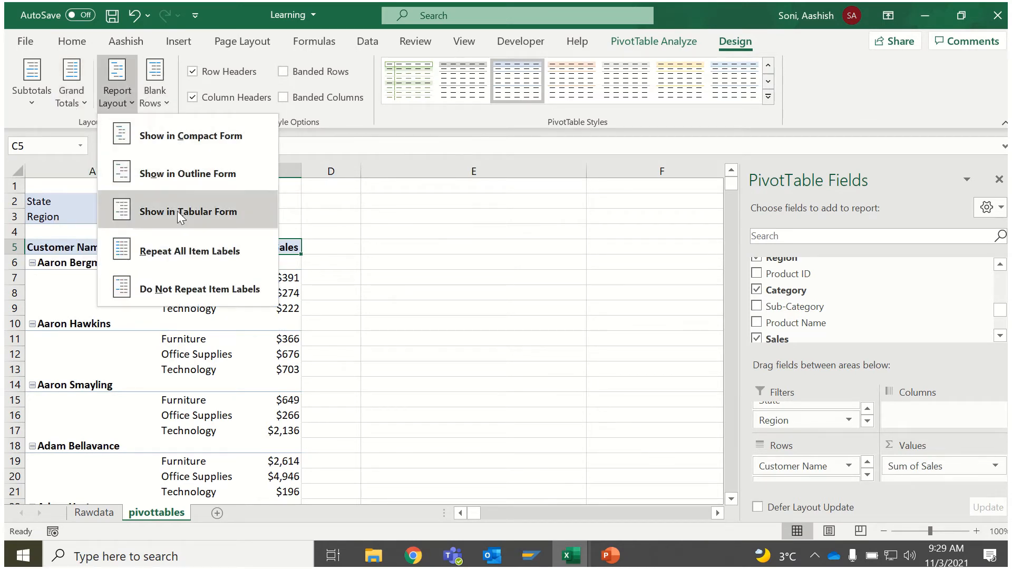
pyautogui.click(145, 169)
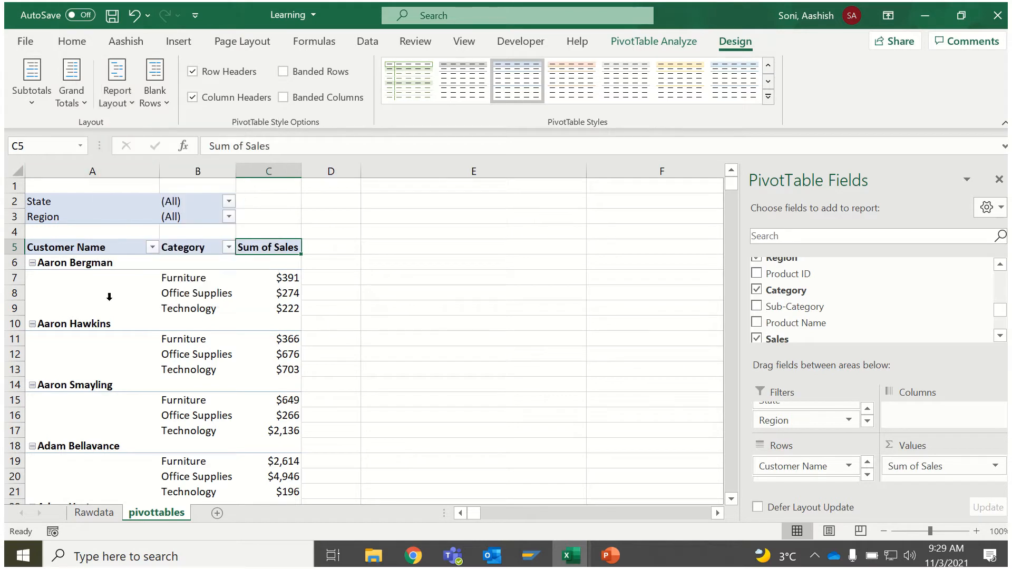
# Examine the blank Customer Name cells beneath each customer in the outline layout
pyautogui.moveTo(97, 279); pyautogui.dragTo(83, 373)
pyautogui.click(105, 258)
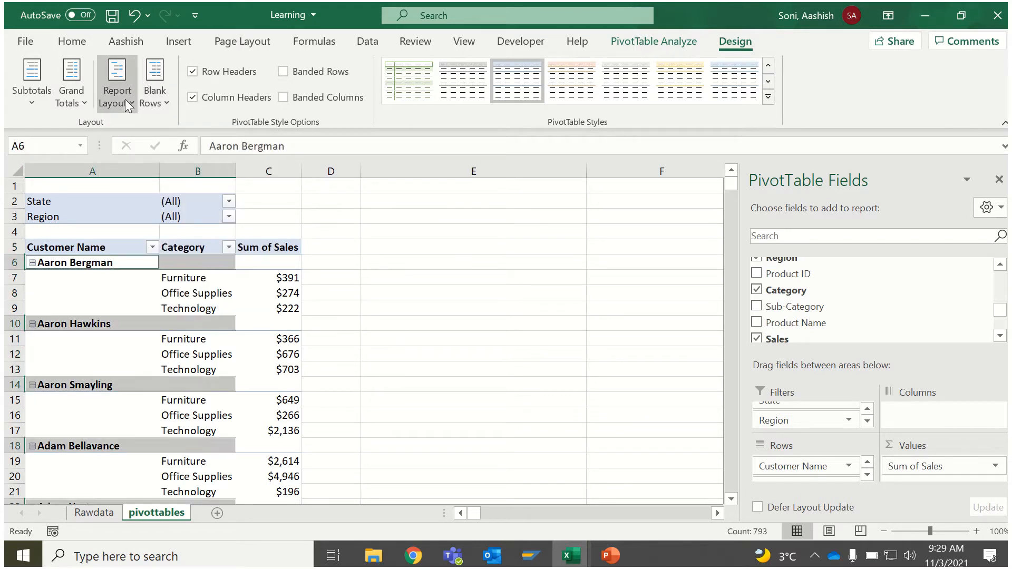
pyautogui.click(125, 99)
pyautogui.click(112, 172)
pyautogui.click(75, 277)
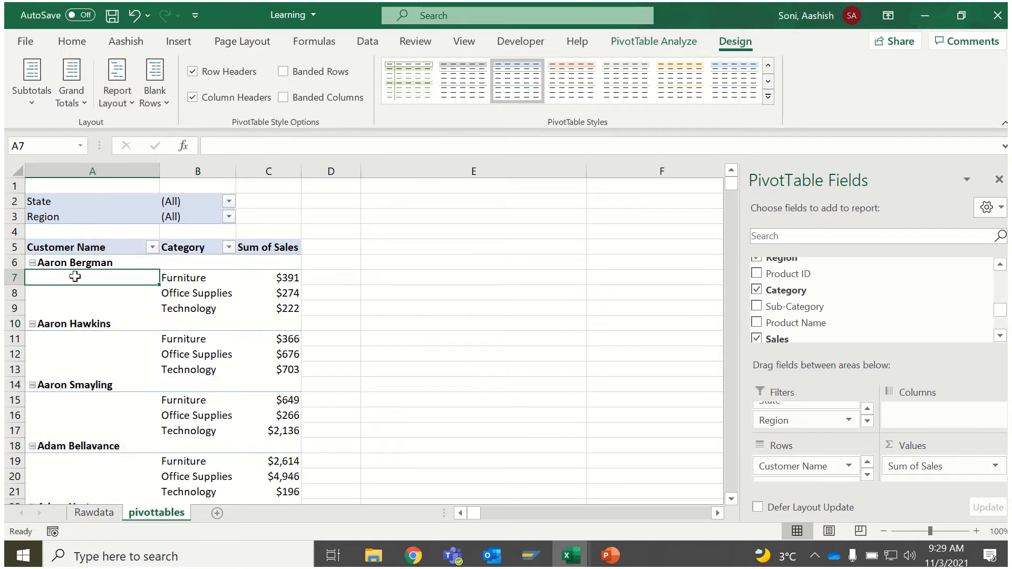
# Try Repeat All Item Labels on the outline layout, check the customer column, and switch back to Do Not Repeat Item Labels
pyautogui.click(124, 103)
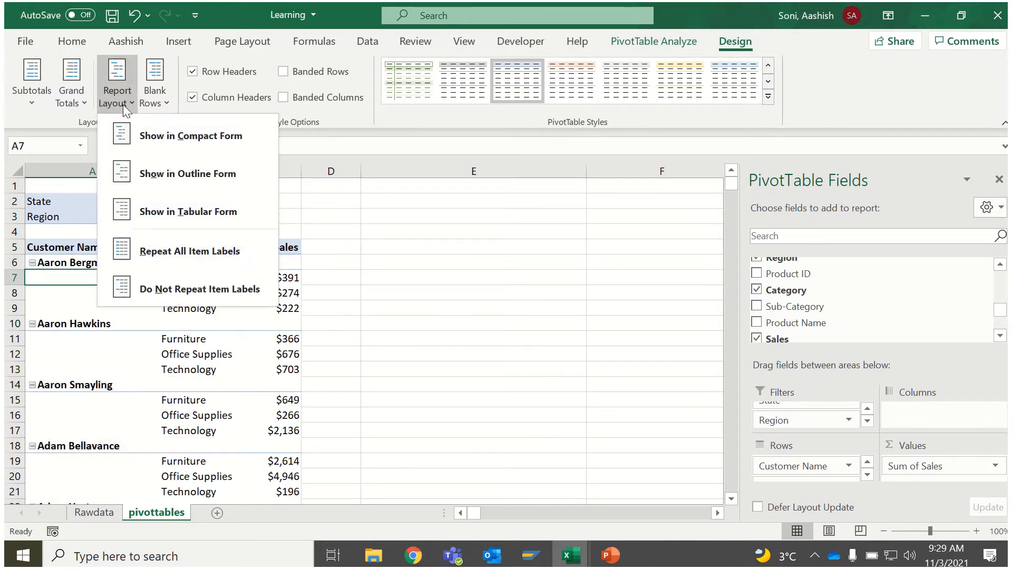
pyautogui.click(175, 252)
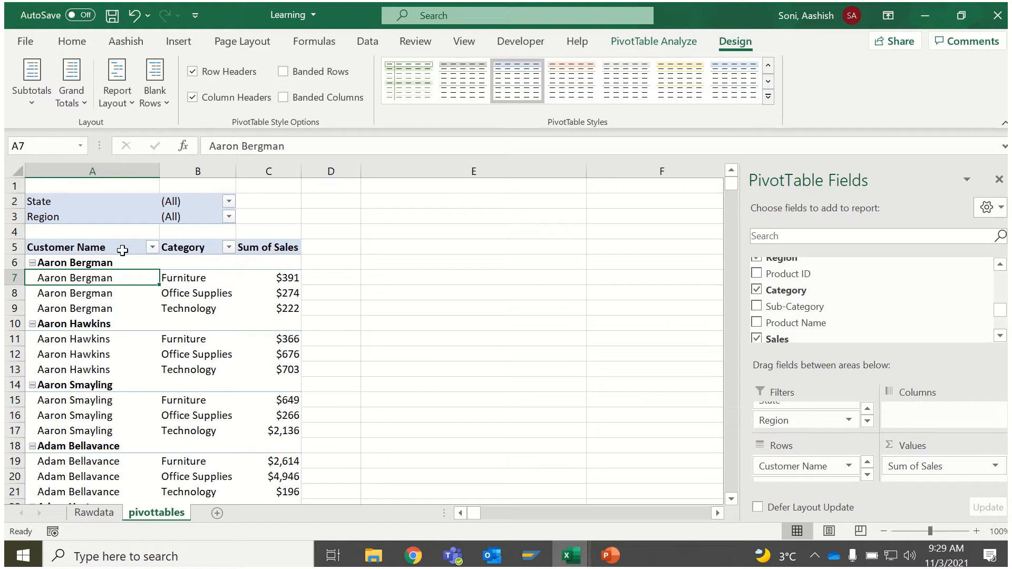
pyautogui.click(101, 308)
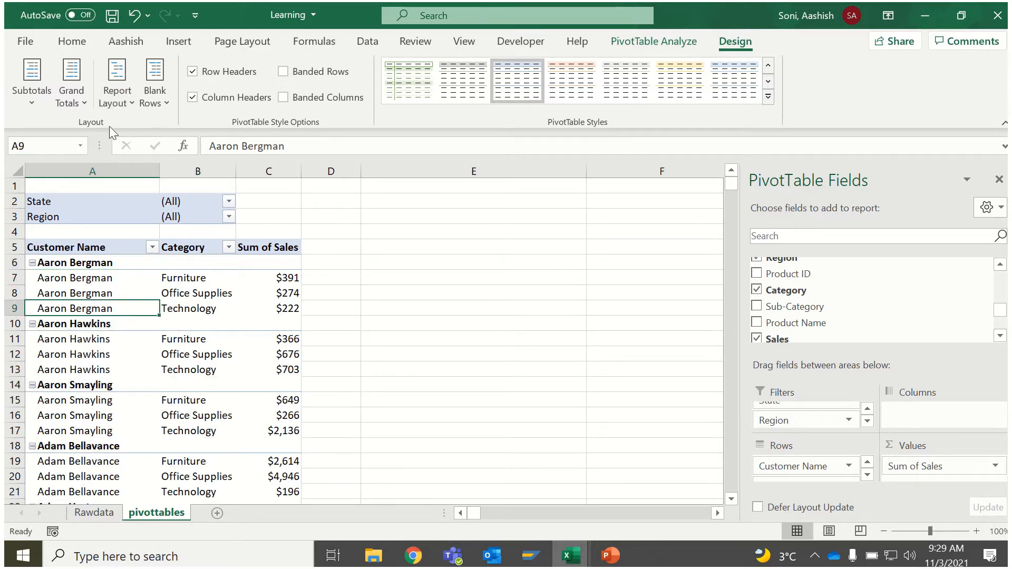
pyautogui.click(114, 105)
pyautogui.click(162, 286)
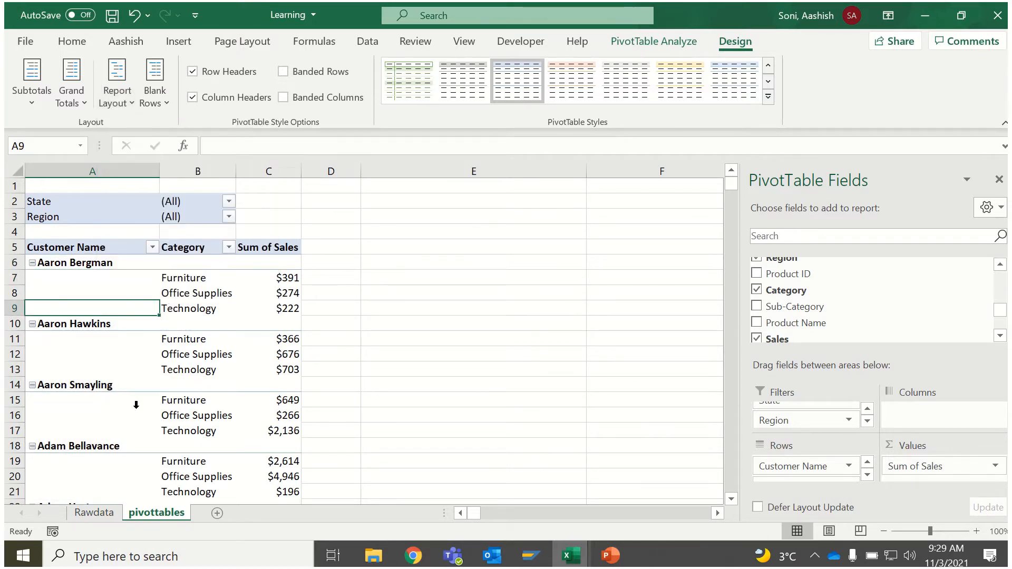
# Show the pivot table in Tabular Form and select the Customer Name header
pyautogui.click(125, 91)
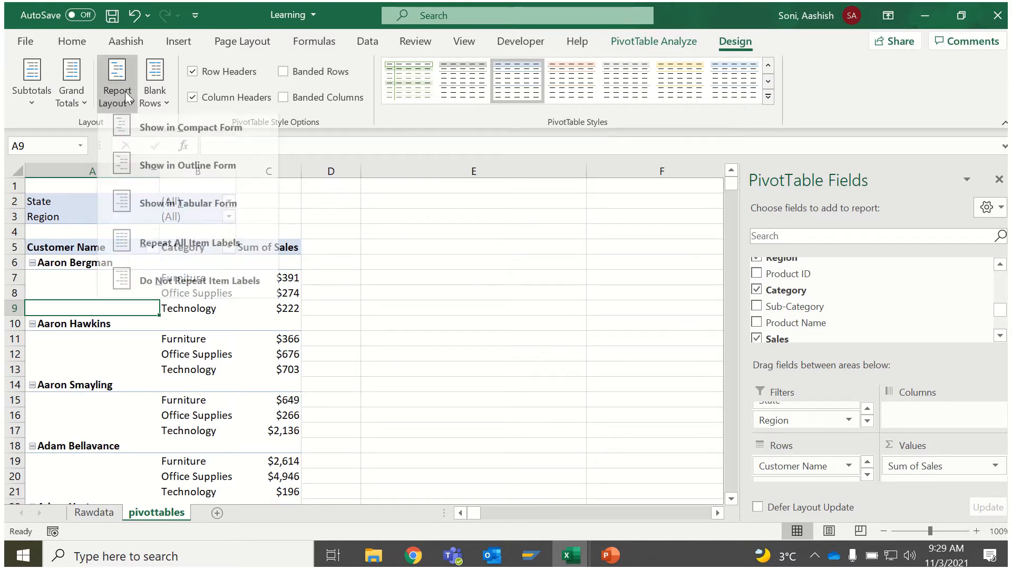
pyautogui.click(150, 210)
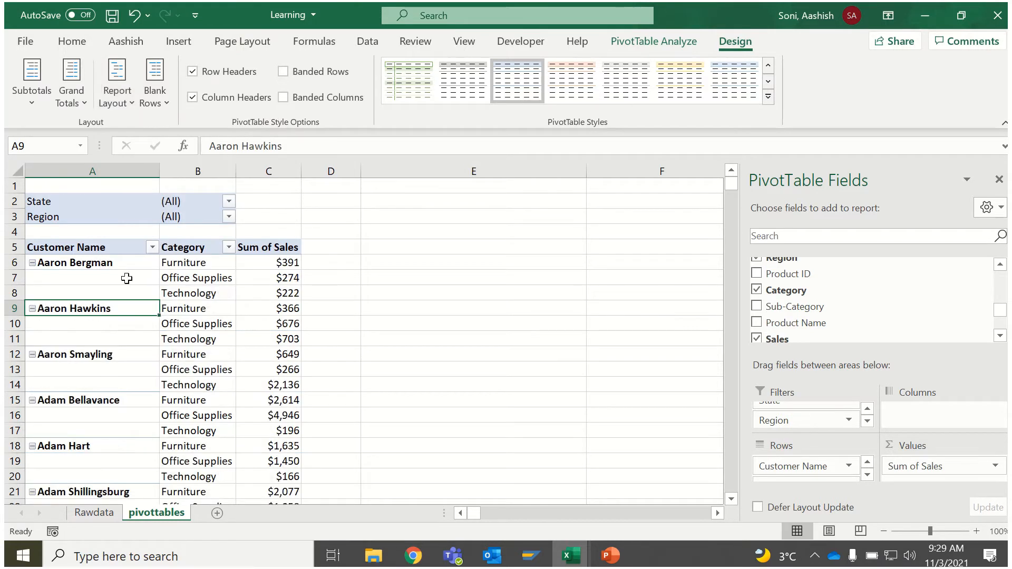
pyautogui.click(108, 243)
pyautogui.click(110, 241)
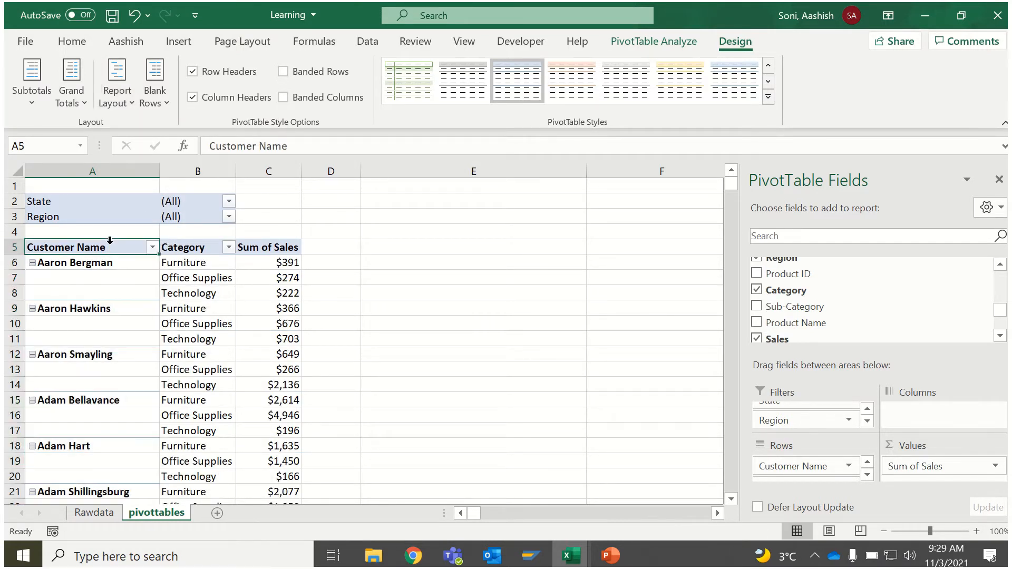
# Repeat all item labels in the tabular layout and copy the Customer Name, Category and Sum of Sales columns with all their rows
pyautogui.click(128, 95)
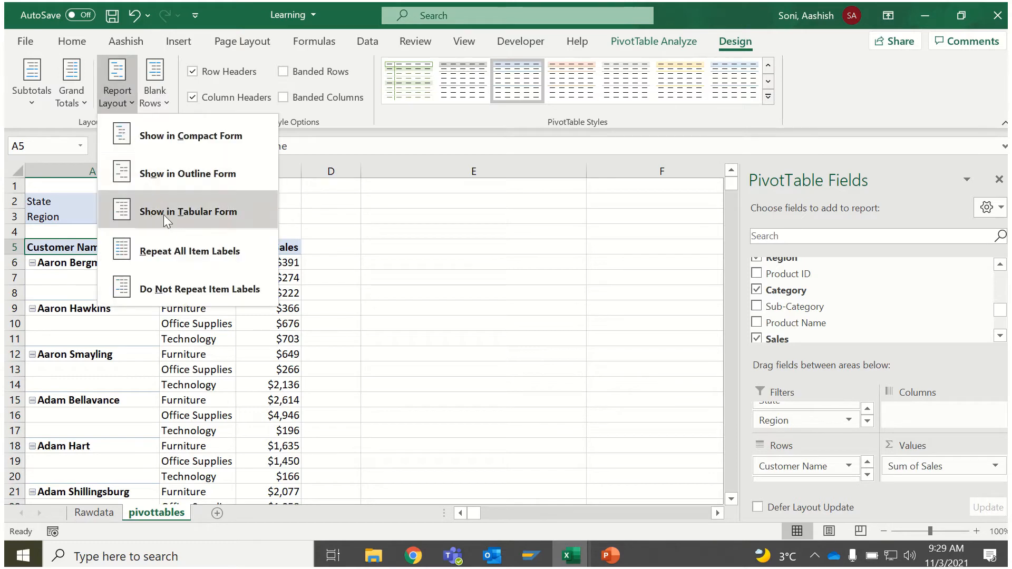
pyautogui.click(167, 251)
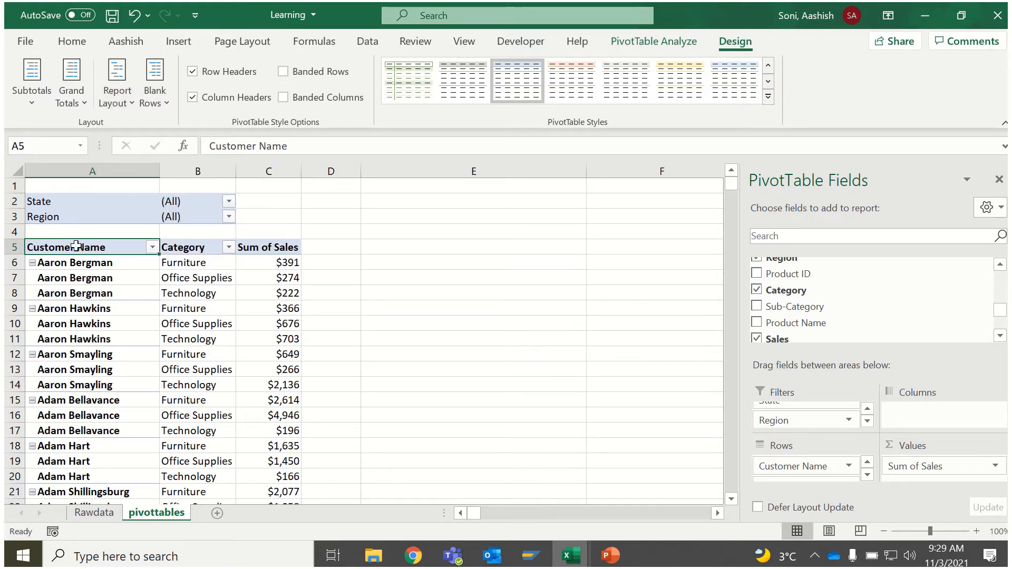
pyautogui.hotkey('shift', 'Right')
pyautogui.hotkey('shift', 'Right')
pyautogui.hotkey('ctrl', 'shift', 'Down')
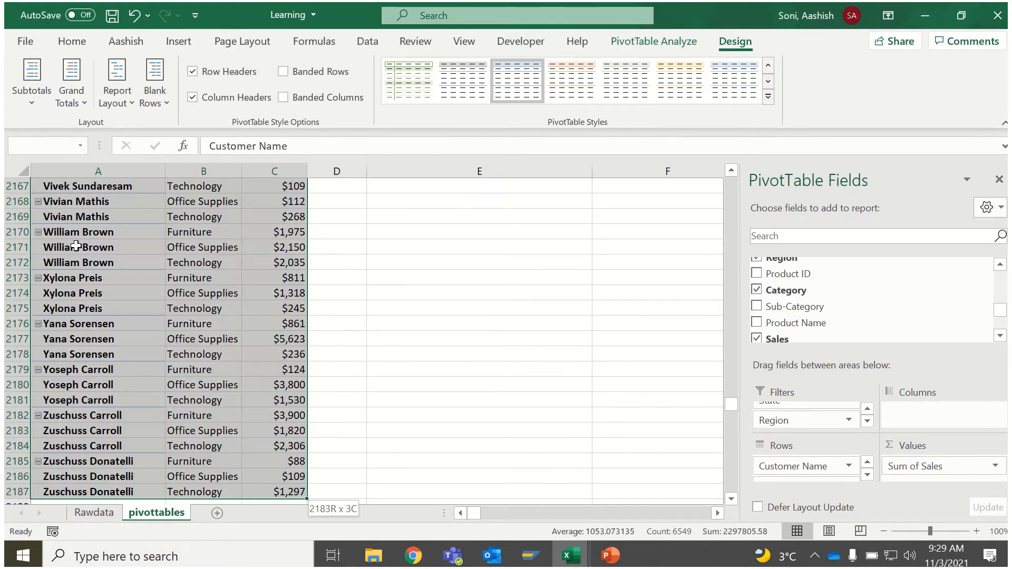
pyautogui.hotkey('ctrl', 'c')
# Go to the empty cell E1 beside the pivot table
pyautogui.press('Up')
pyautogui.press('Down')
pyautogui.press('Right')
pyautogui.press('Right')
pyautogui.press('Right')
pyautogui.press('Right')
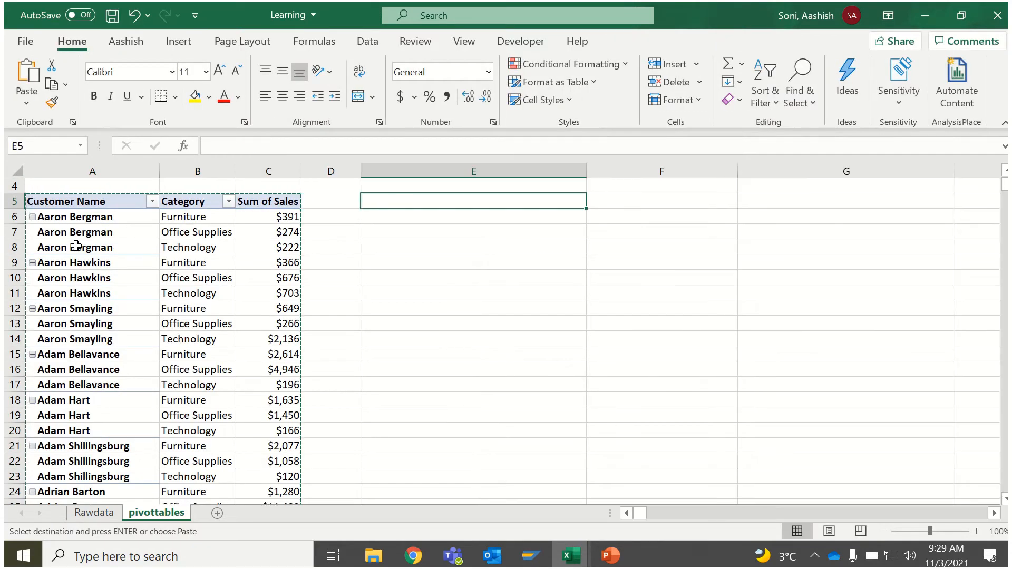
pyautogui.press('Up')
pyautogui.press('Up')
pyautogui.press('Up')
pyautogui.press('Up')
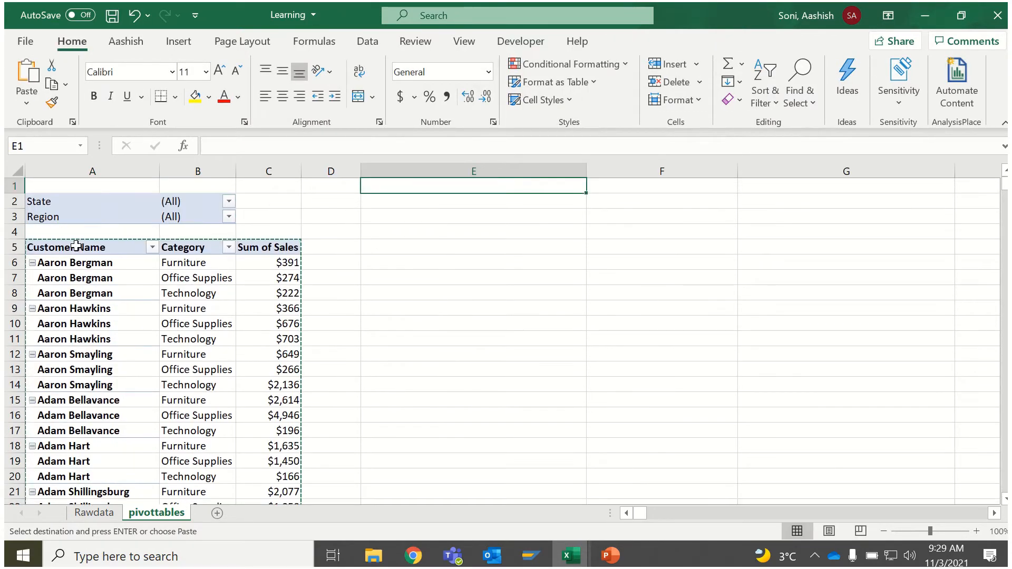
# Examine the Customer Name header and the first customer's Category and Sum of Sales cells in the tabular layout
pyautogui.press('Down')
pyautogui.press('Down')
pyautogui.press('Left')
pyautogui.press('Left')
pyautogui.press('Down')
pyautogui.press('Down')
pyautogui.press('Down')
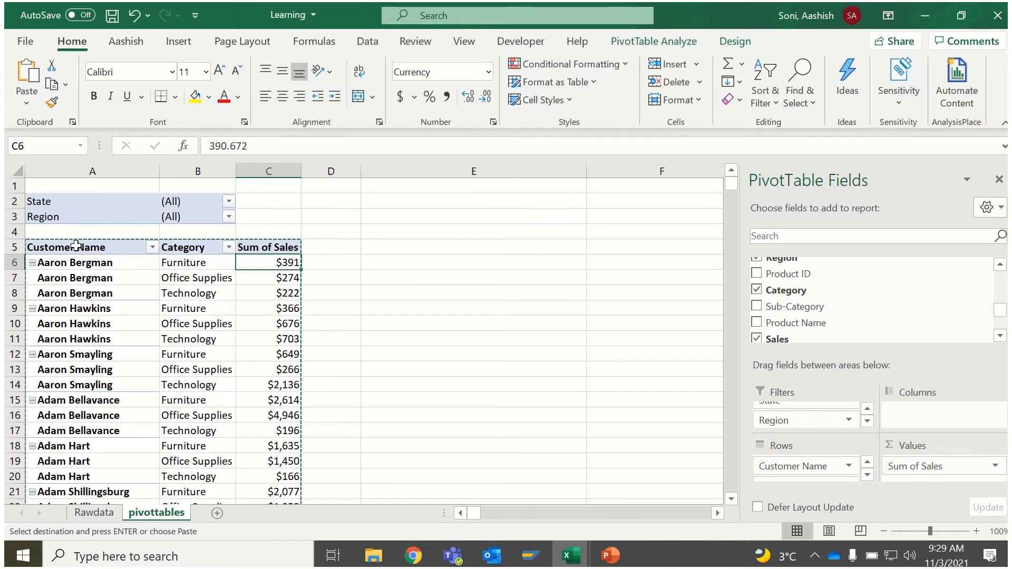
pyautogui.press('Left')
pyautogui.press('Left')
pyautogui.press('Up')
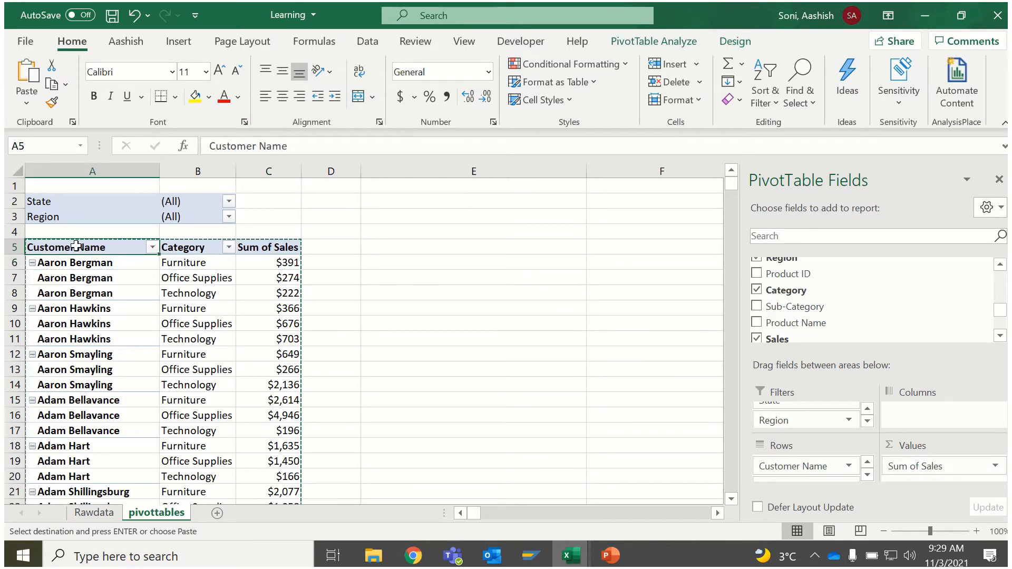
pyautogui.press('Right')
pyautogui.press('Right')
pyautogui.press('Down')
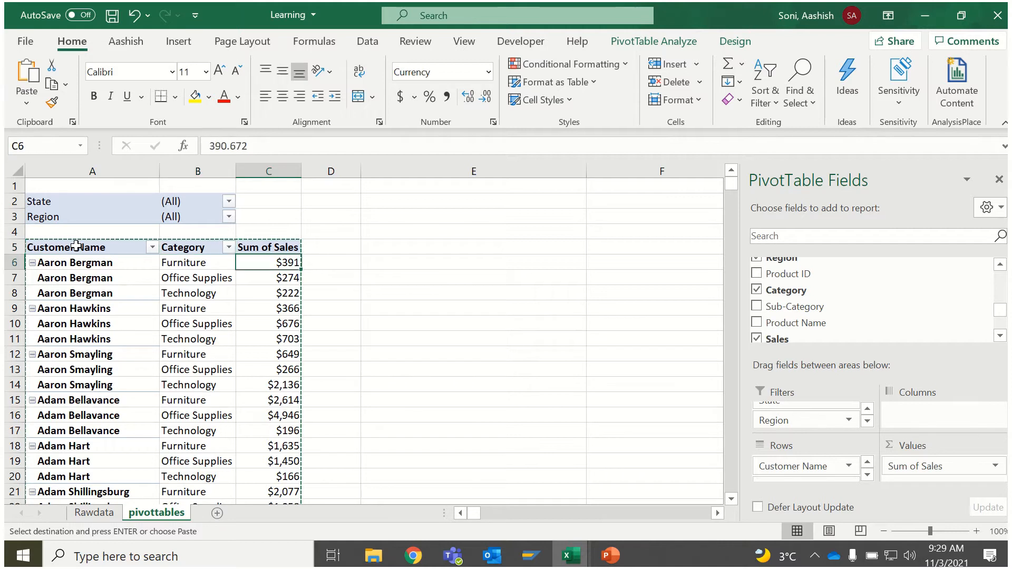
pyautogui.press('Left')
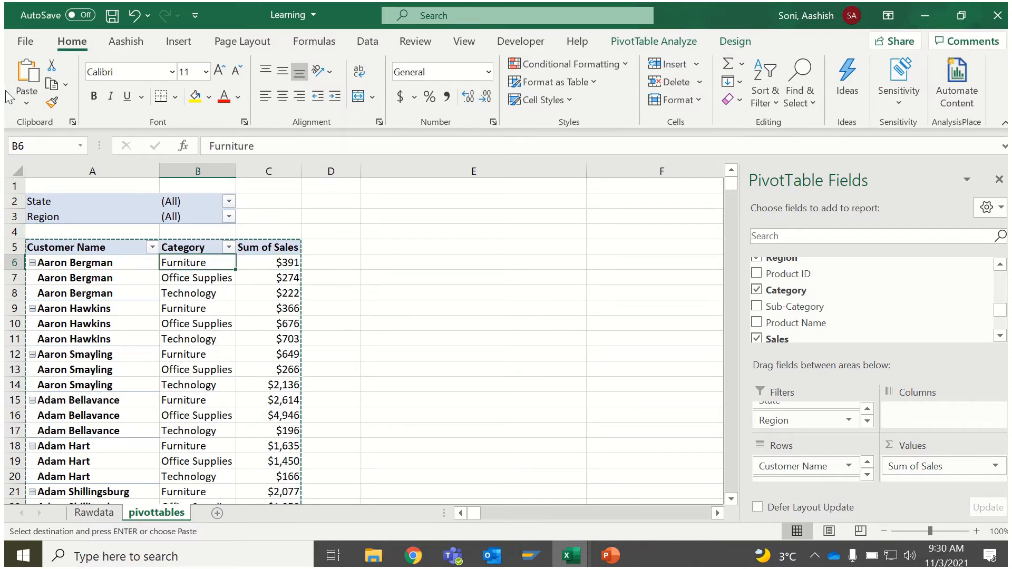
# Stop repeating the item labels in the tabular pivot table with Do Not Repeat Item Labels
pyautogui.click(663, 44)
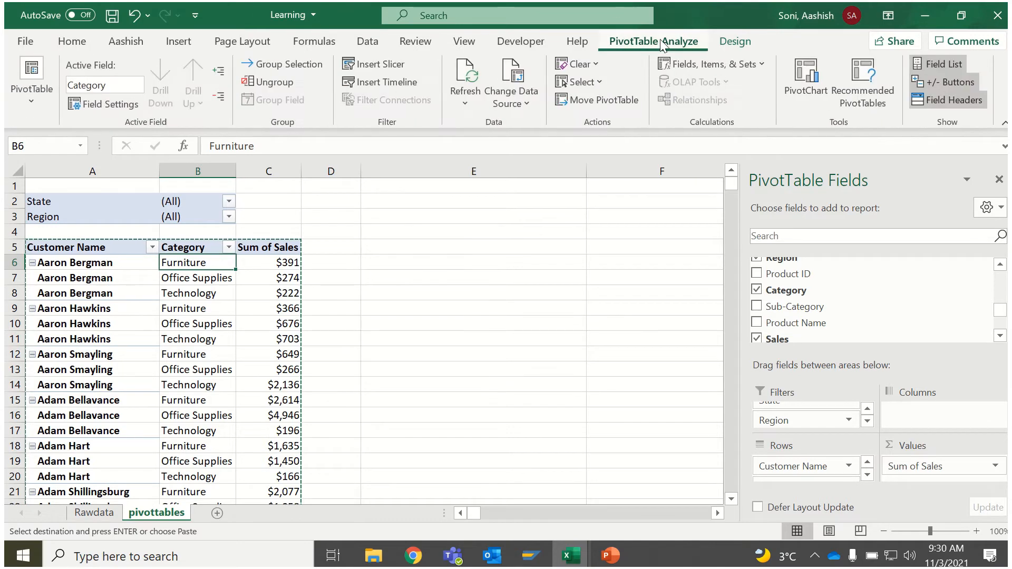
pyautogui.click(738, 44)
pyautogui.click(130, 104)
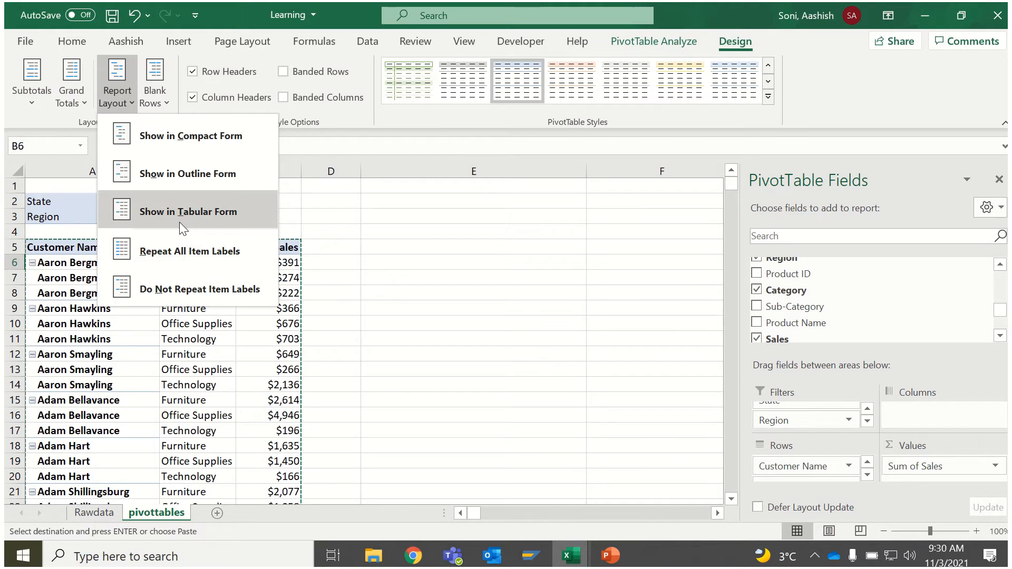
pyautogui.click(180, 289)
# Insert a blank line after each item in the pivot table
pyautogui.click(146, 103)
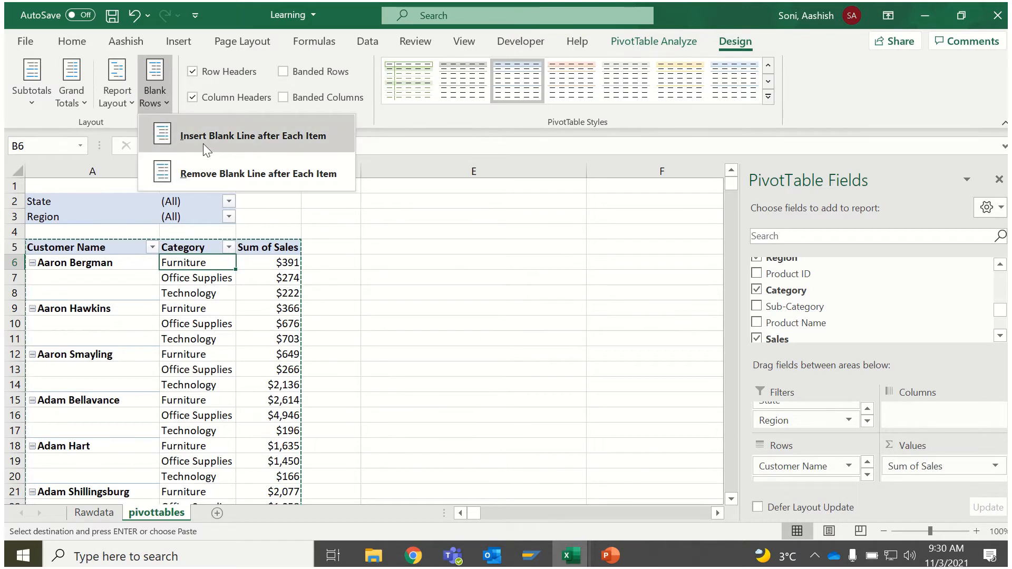
pyautogui.click(188, 314)
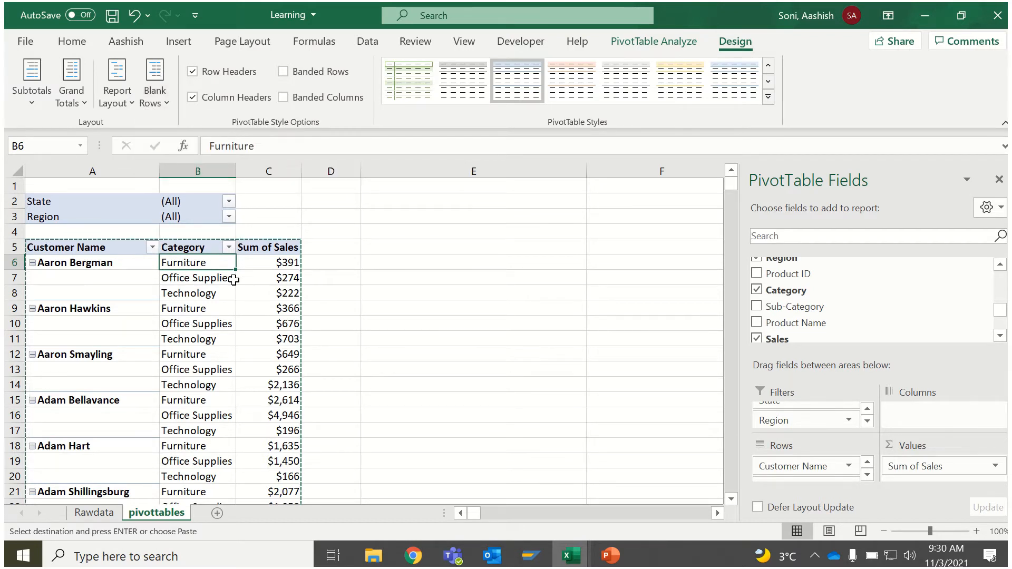
pyautogui.click(156, 102)
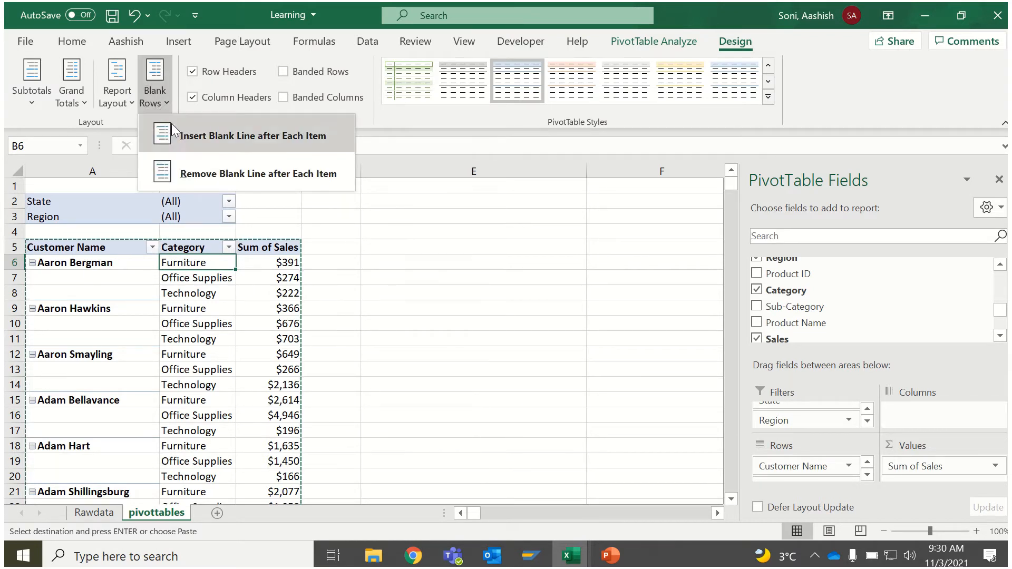
pyautogui.click(217, 143)
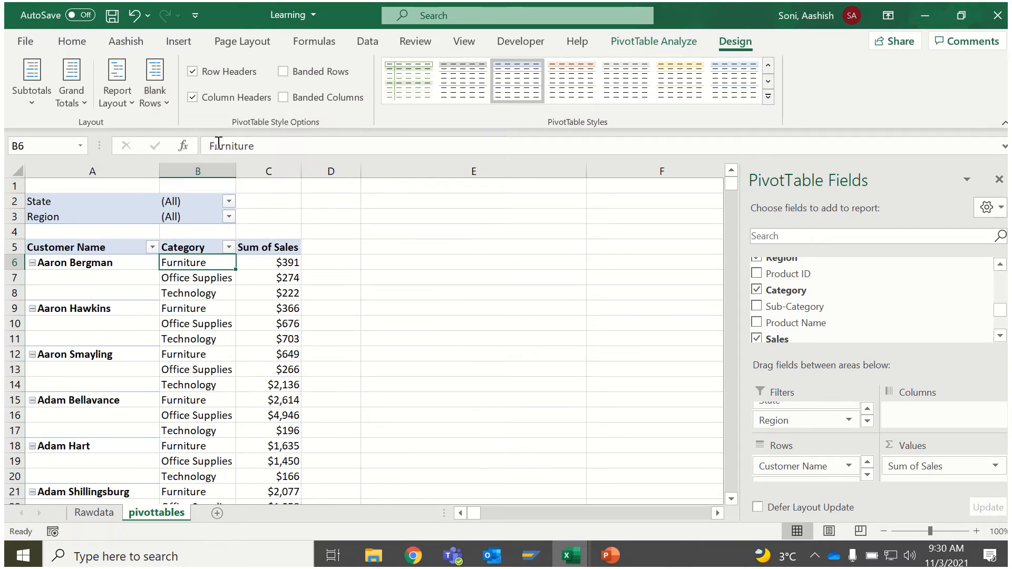
# Check the blank rows between the first customers and remove the blank line after each item
pyautogui.click(123, 299)
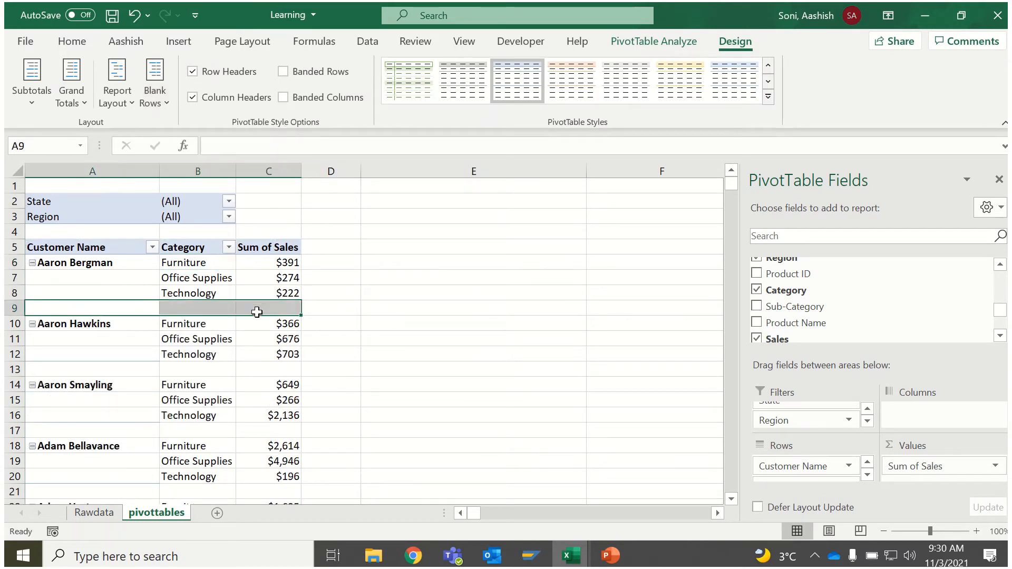
pyautogui.click(121, 369)
pyautogui.moveTo(95, 430); pyautogui.dragTo(247, 432)
pyautogui.click(211, 433)
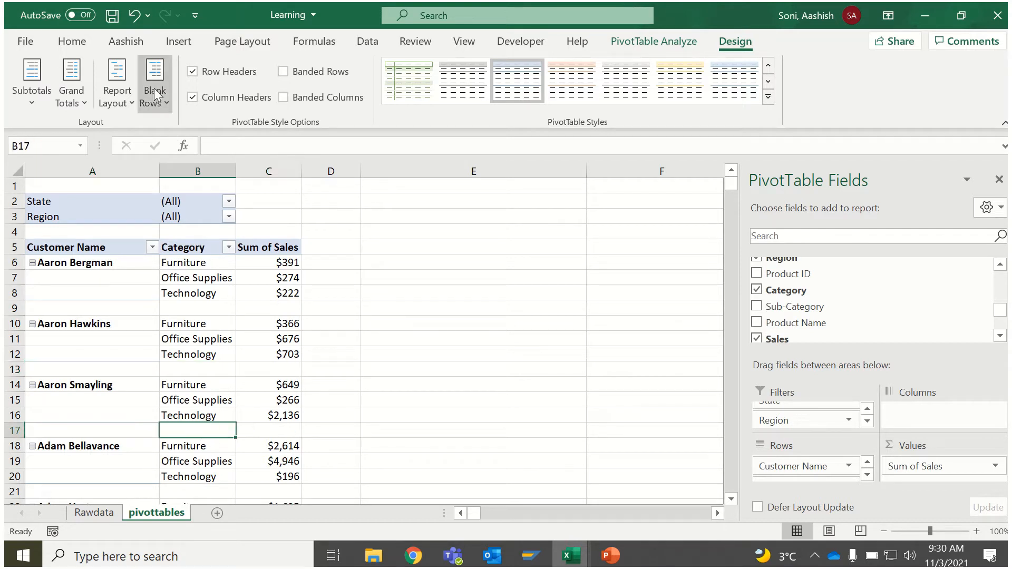
pyautogui.click(154, 91)
pyautogui.click(213, 174)
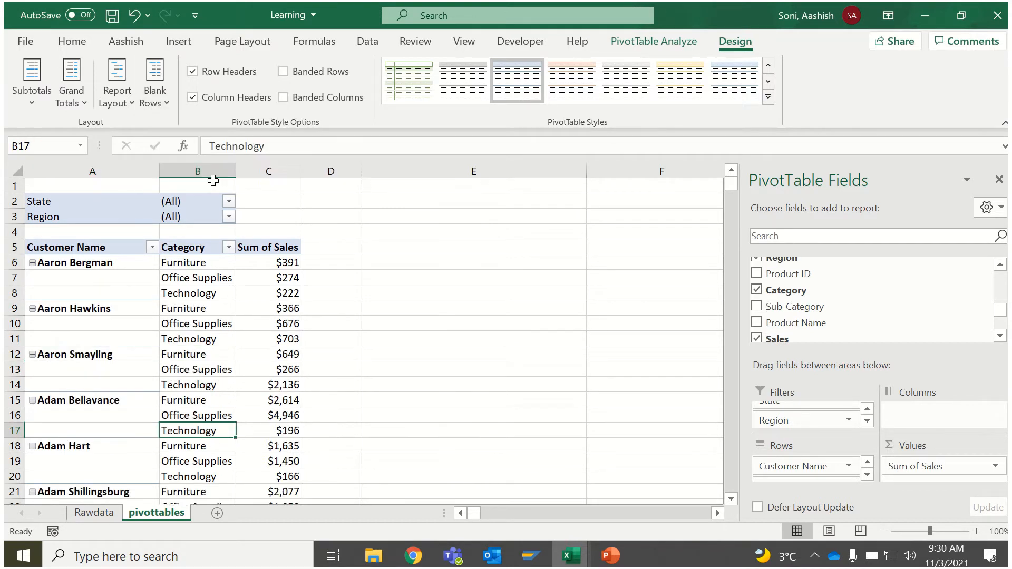
# Move the Category field from the Rows area to the Filters area of the pivot table
pyautogui.click(188, 338)
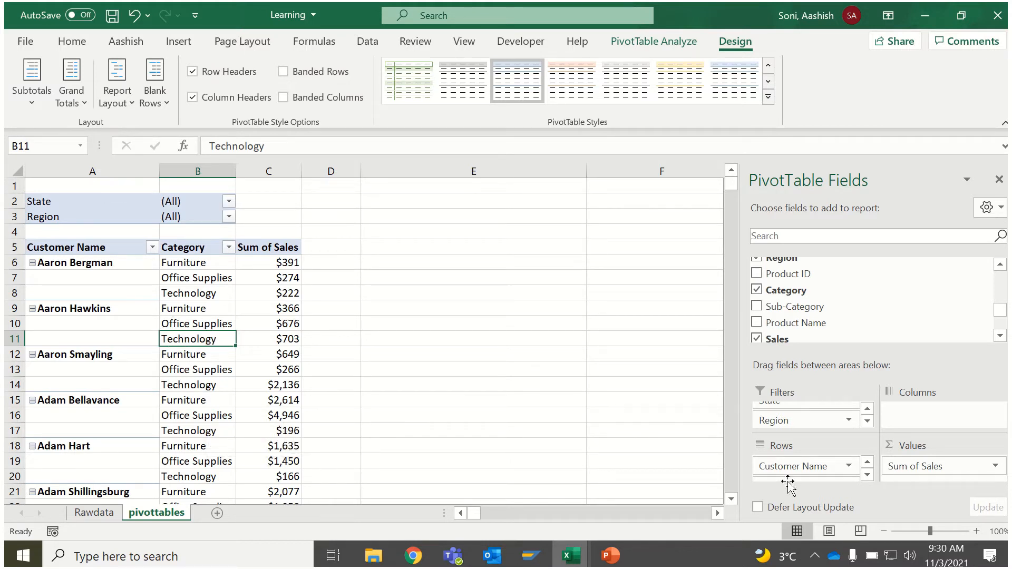
pyautogui.click(868, 474)
pyautogui.moveTo(815, 473); pyautogui.dragTo(822, 426)
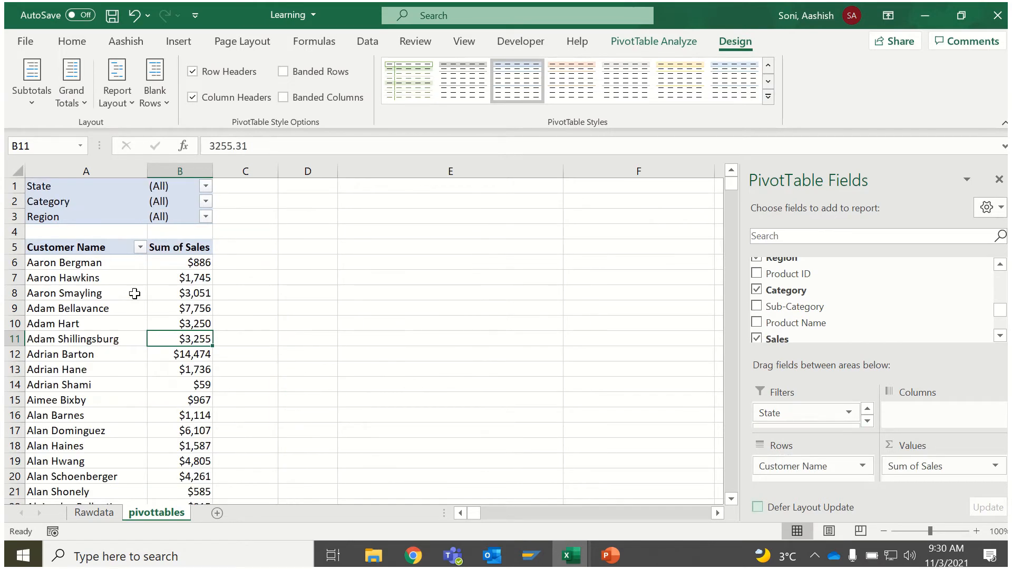
# Add a Greater Than highlight rule of 4000 with Yellow Fill with Dark Yellow Text to Sum of Sales cell B11
pyautogui.click(663, 42)
pyautogui.click(72, 42)
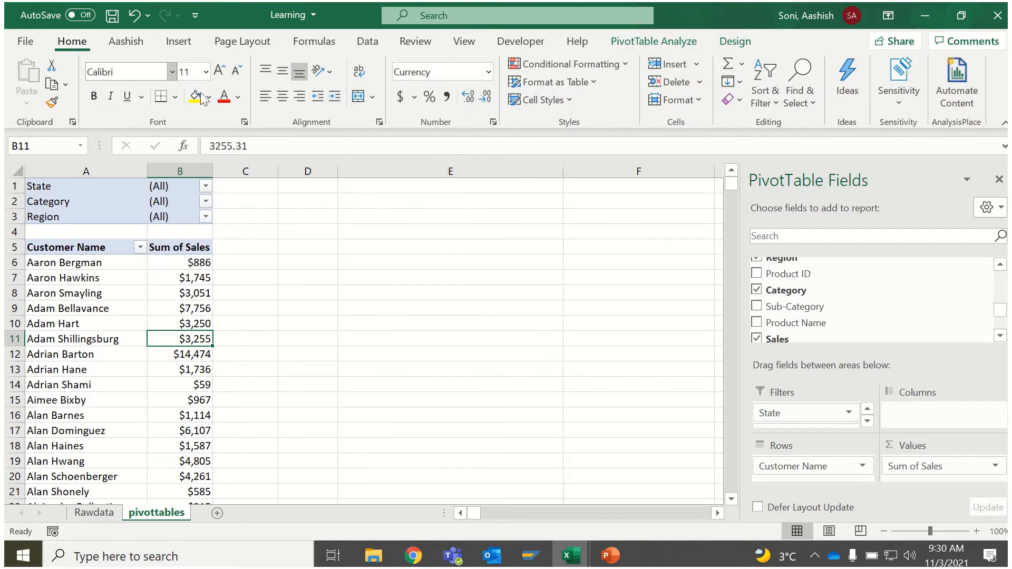
pyautogui.click(539, 65)
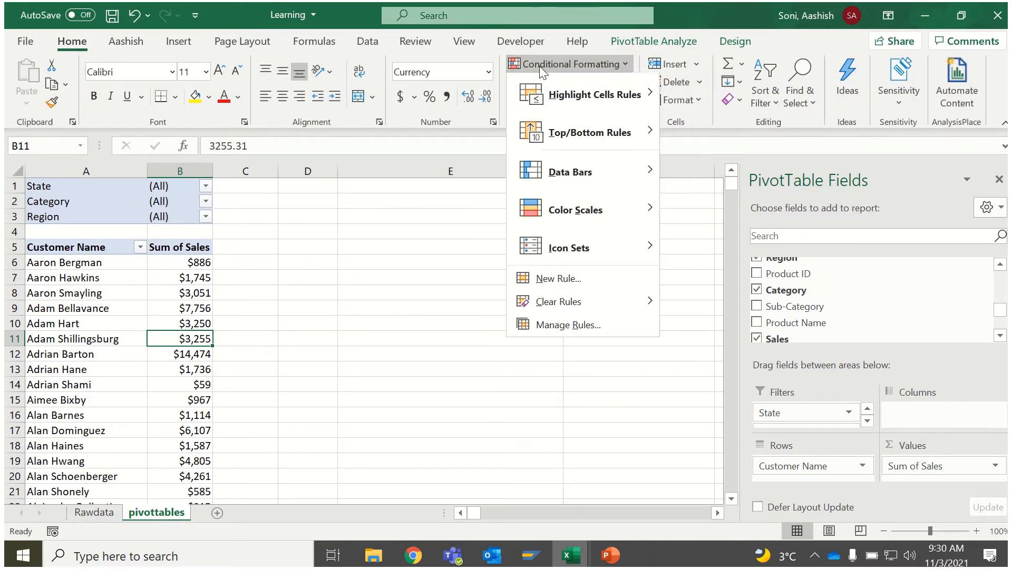
pyautogui.moveTo(584, 97)
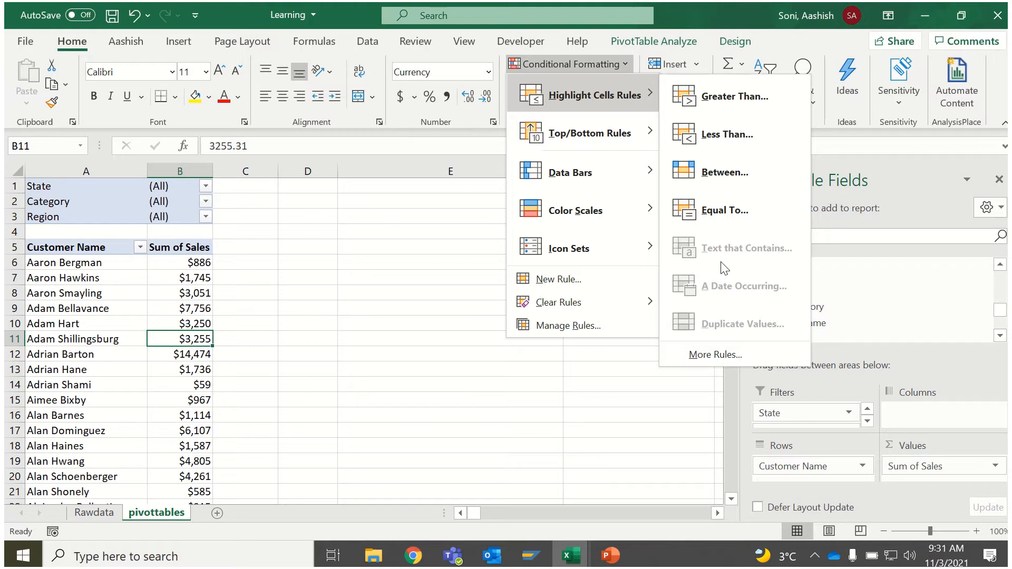
pyautogui.click(728, 103)
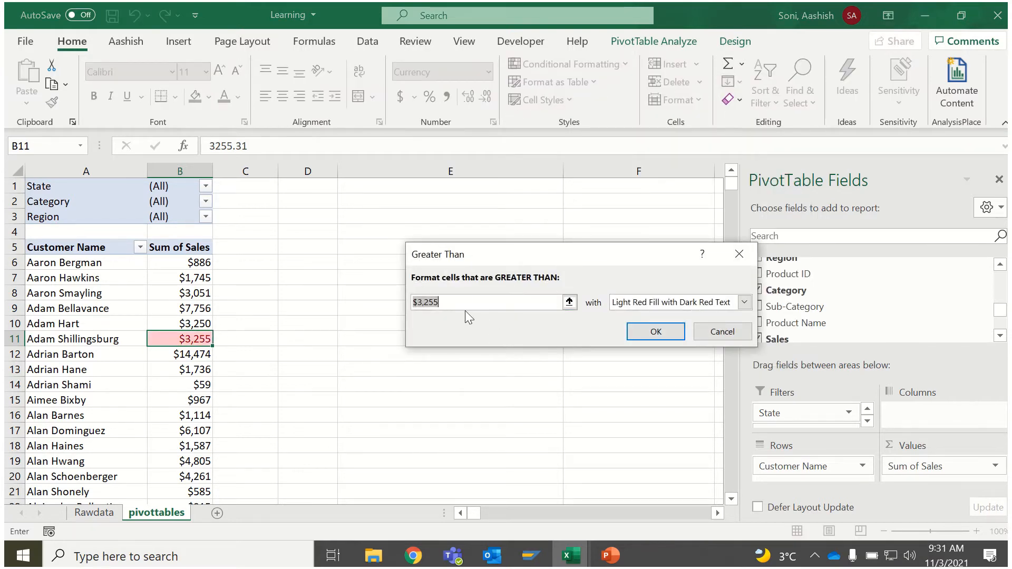
pyautogui.click(466, 303)
pyautogui.moveTo(396, 289); pyautogui.dragTo(339, 284)
pyautogui.write('4000')
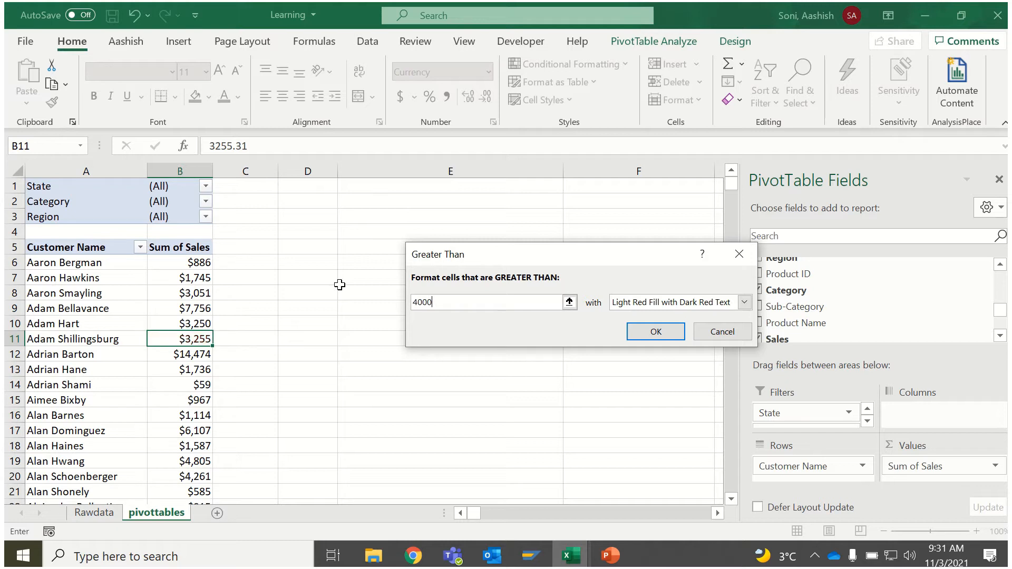
pyautogui.click(744, 302)
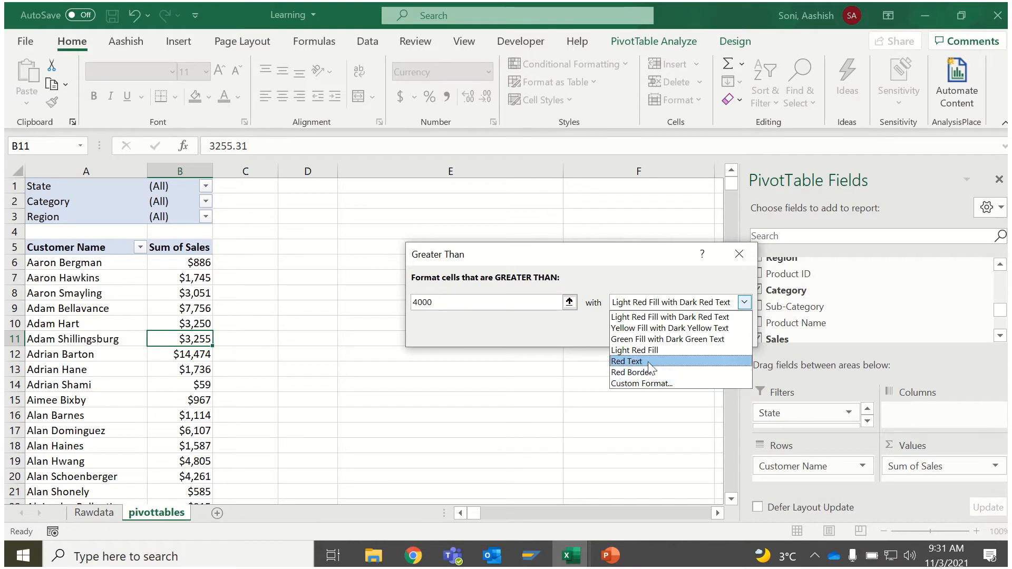
pyautogui.click(659, 328)
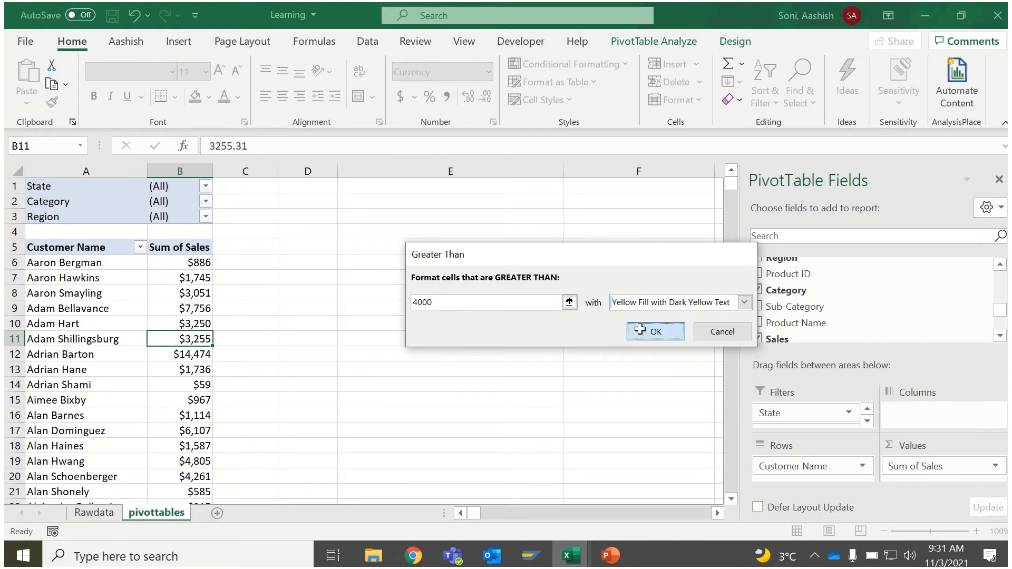
pyautogui.click(640, 330)
# Extend the rule to all cells showing "Sum of Sales" values for "Customer Name" and undo the formatting
pyautogui.click(240, 342)
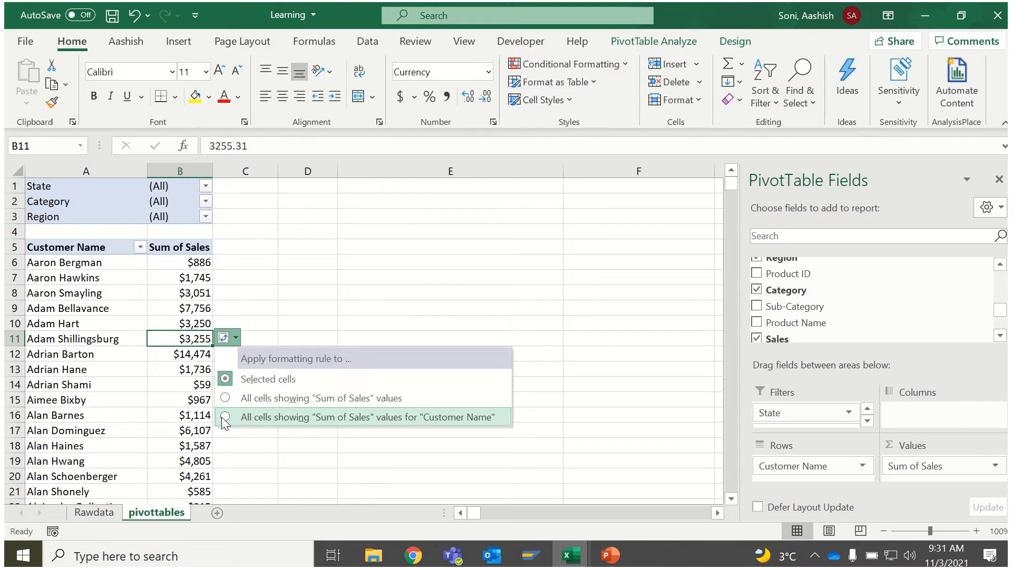
pyautogui.click(225, 417)
pyautogui.click(266, 311)
pyautogui.hotkey('ctrl', 'z')
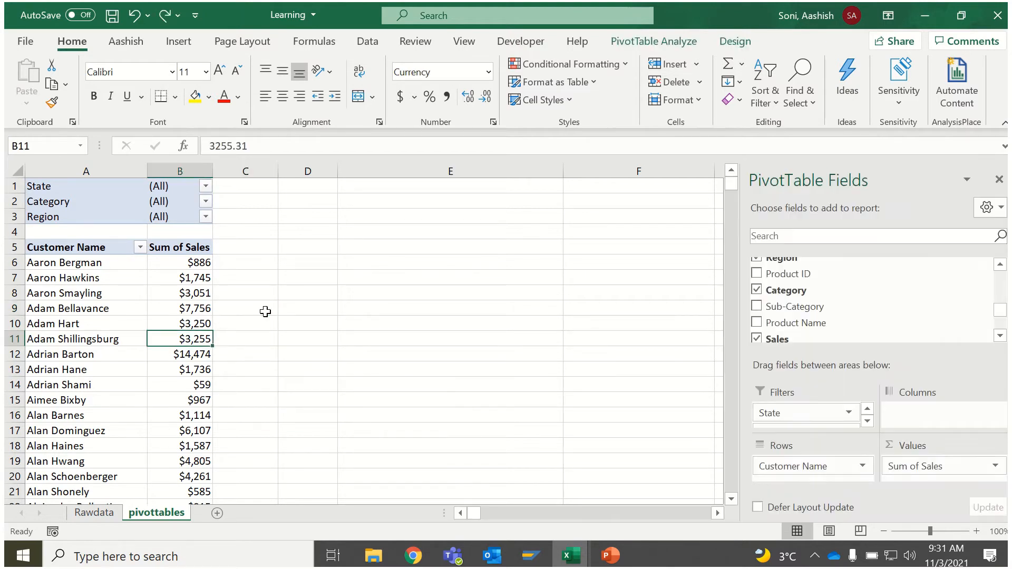
# Highlight all Sum of Sales values from B6 down that are greater than 4000 with Light Red Fill with Dark Red Text
pyautogui.click(188, 262)
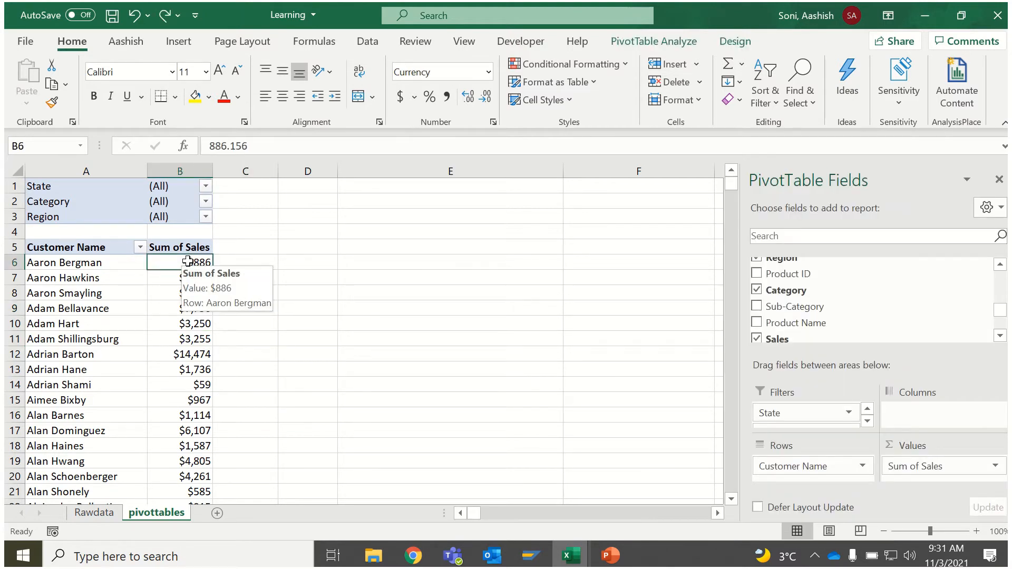
pyautogui.hotkey('ctrl', 'shift', 'Down')
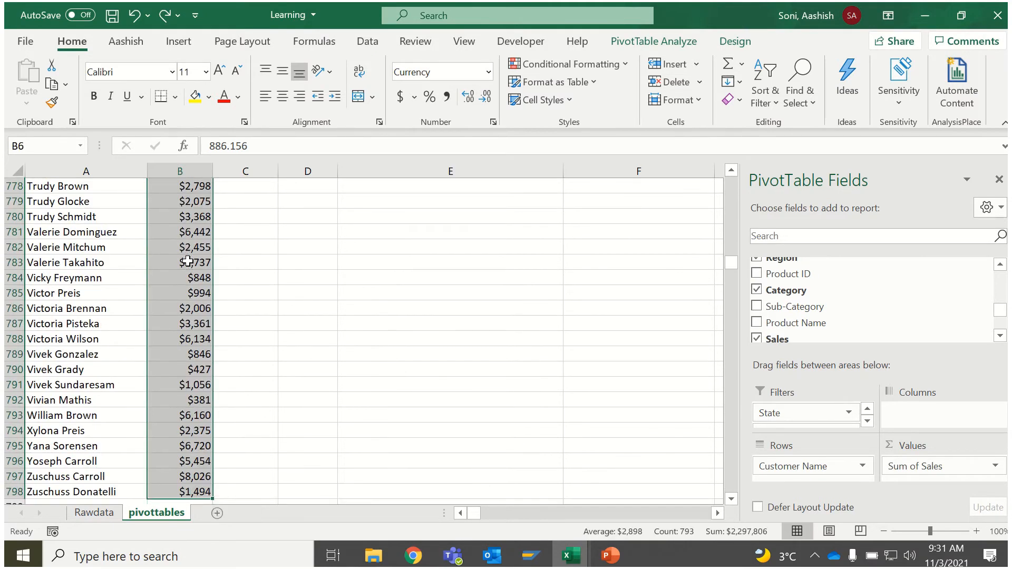
pyautogui.click(581, 66)
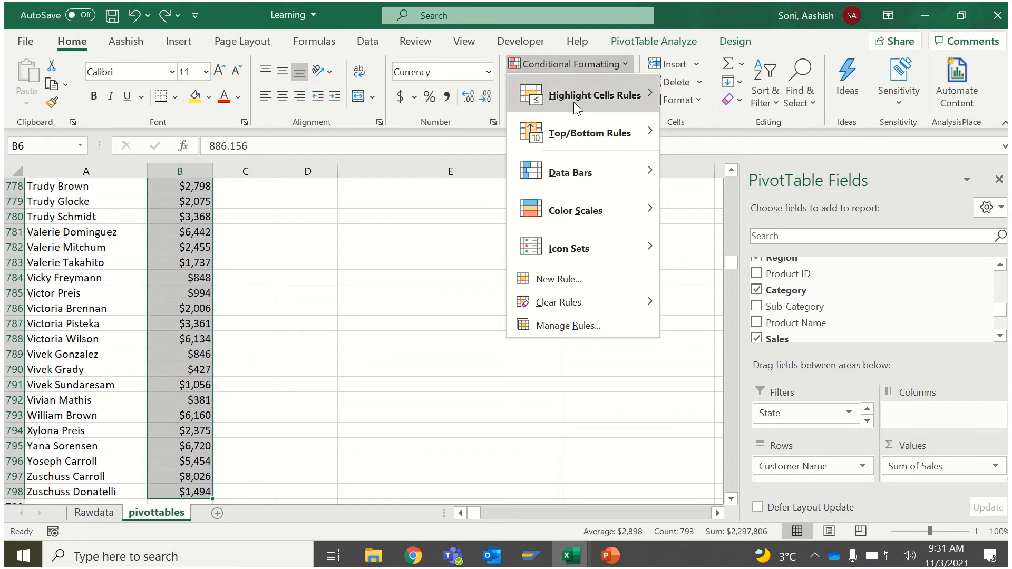
pyautogui.click(757, 109)
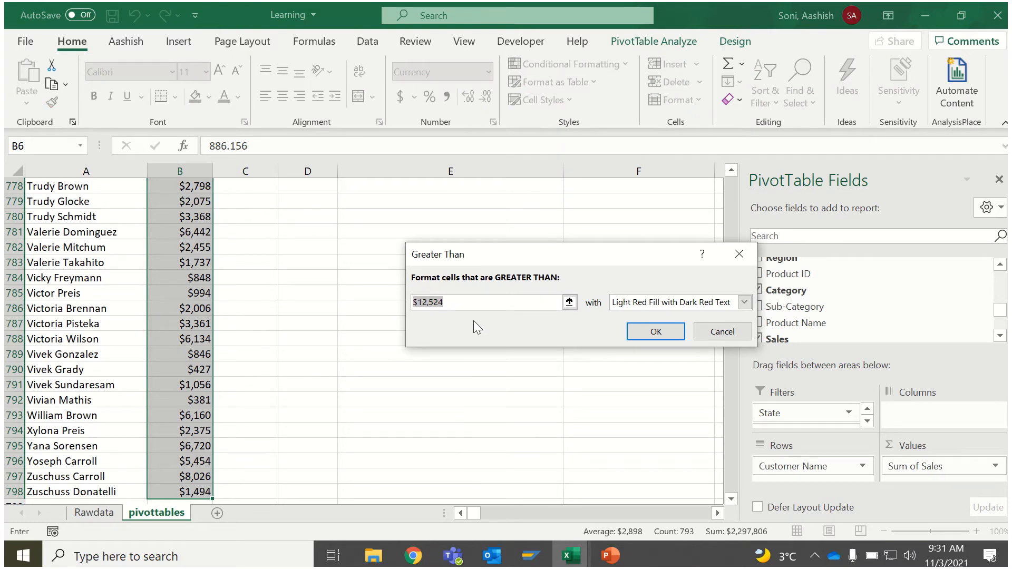
pyautogui.write('4000')
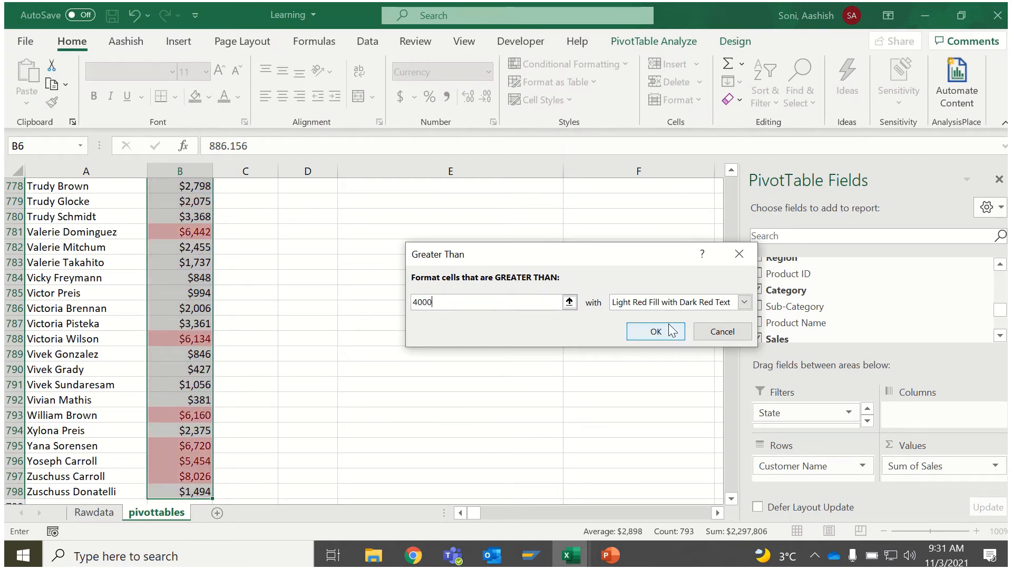
pyautogui.click(654, 332)
pyautogui.click(191, 244)
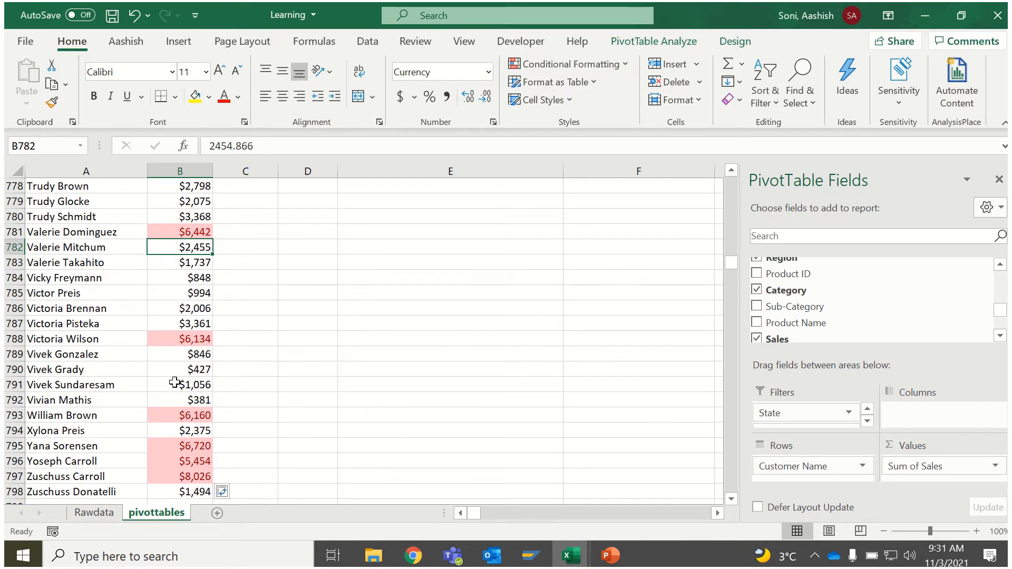
# Examine the highlighted Sum of Sales values from the end of the list upwards and return to the first customers
pyautogui.click(175, 459)
pyautogui.press('Up')
pyautogui.press('Up')
pyautogui.press('Up')
pyautogui.press('Up')
pyautogui.press('Up')
pyautogui.press('Up')
pyautogui.press('Up')
pyautogui.press('Up')
pyautogui.press('Up')
pyautogui.press('Up')
pyautogui.press('Up')
pyautogui.press('Up')
pyautogui.press('Up')
pyautogui.press('Up')
pyautogui.press('Up')
pyautogui.press('Up')
pyautogui.press('Up')
pyautogui.press('Up')
pyautogui.press('Up')
pyautogui.press('Up')
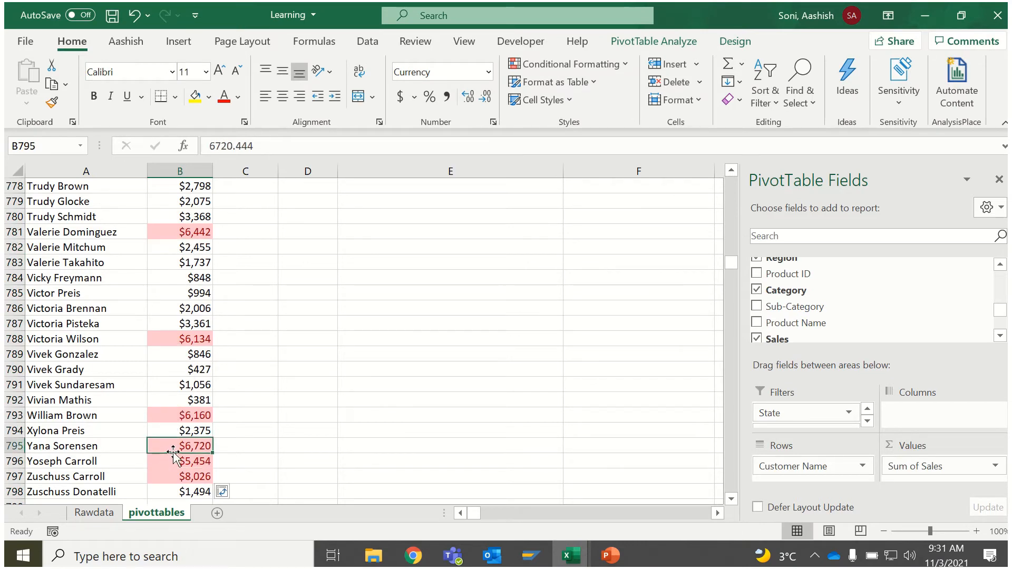
pyautogui.press('Up')
pyautogui.press('Up')
pyautogui.press('Up')
pyautogui.press('Up')
pyautogui.press('Up')
pyautogui.press('Up')
pyautogui.press('Up')
pyautogui.press('Up')
pyautogui.press('Up')
pyautogui.press('Up')
pyautogui.press('Up')
pyautogui.press('Up')
pyautogui.press('Up')
pyautogui.press('Up')
pyautogui.press('Up')
pyautogui.press('Up')
pyautogui.press('Up')
pyautogui.press('Up')
pyautogui.press('Up')
pyautogui.press('Up')
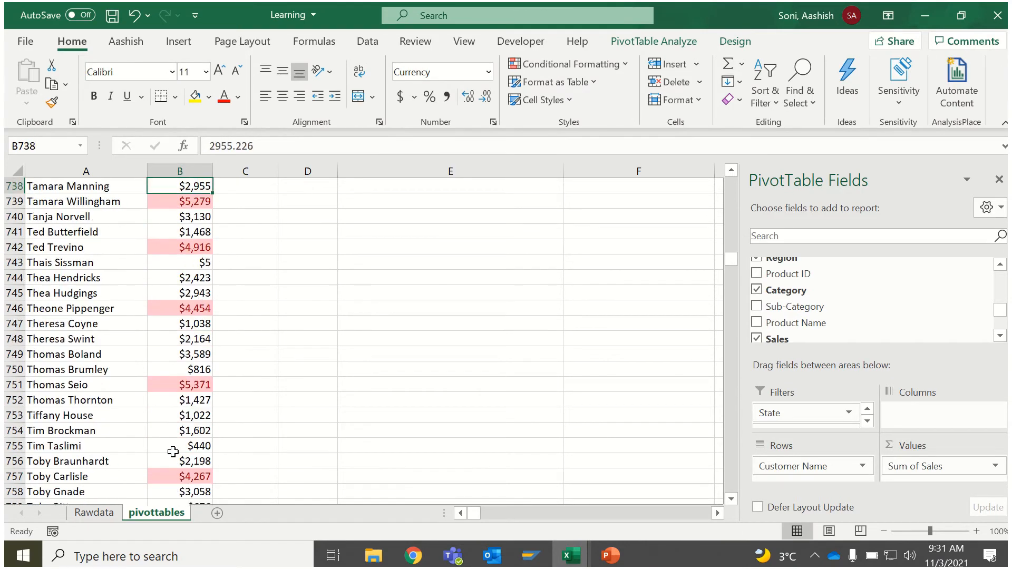
pyautogui.hotkey('ctrl', 'Up')
pyautogui.press('Down')
pyautogui.press('Down')
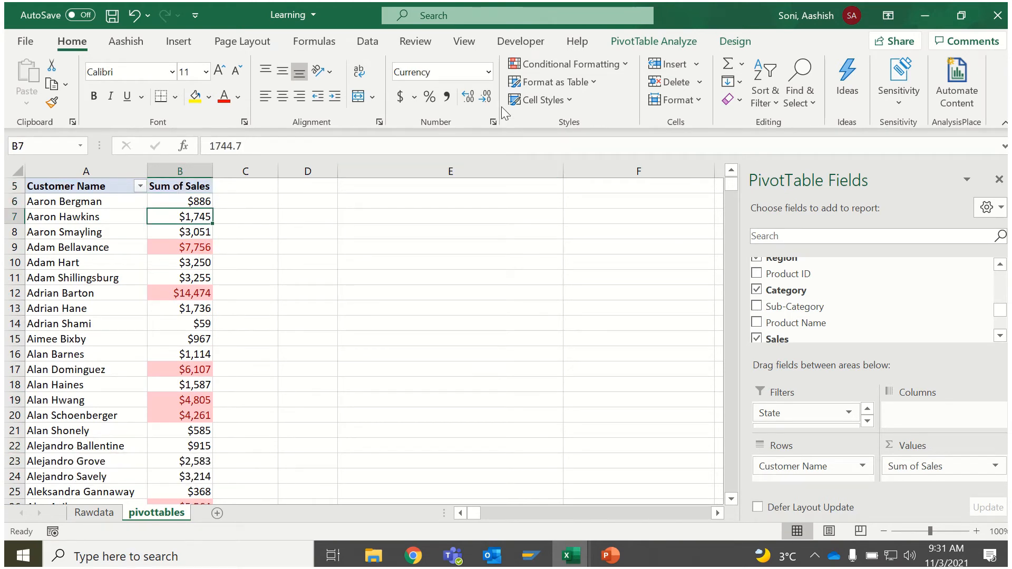
# Clear the conditional formatting rules from the selected cell B7 only
pyautogui.click(571, 62)
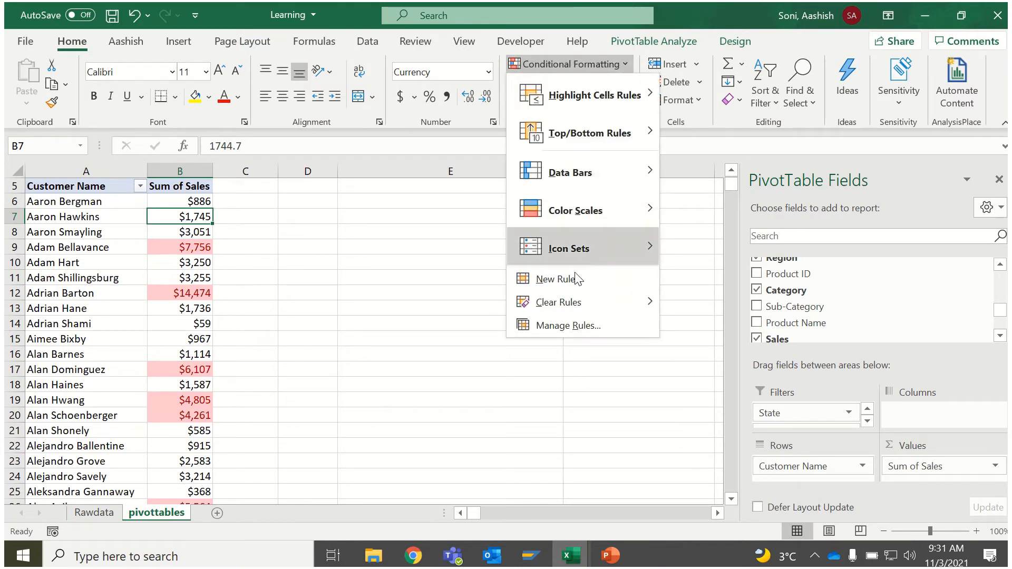
pyautogui.moveTo(565, 304)
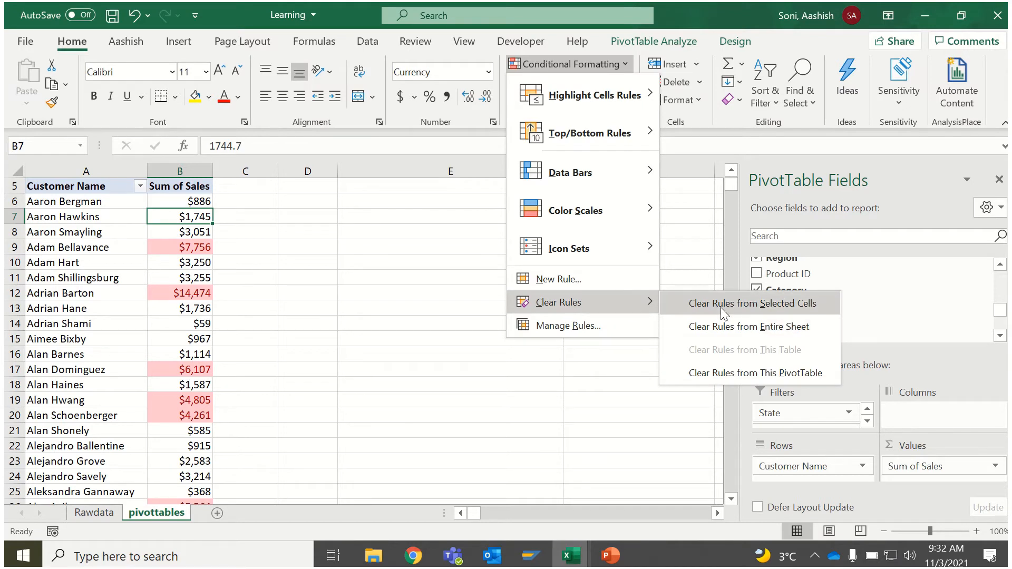
pyautogui.click(722, 308)
# Select all Sum of Sales values from B6 down and clear the conditional formatting rules from the selected cells
pyautogui.click(177, 198)
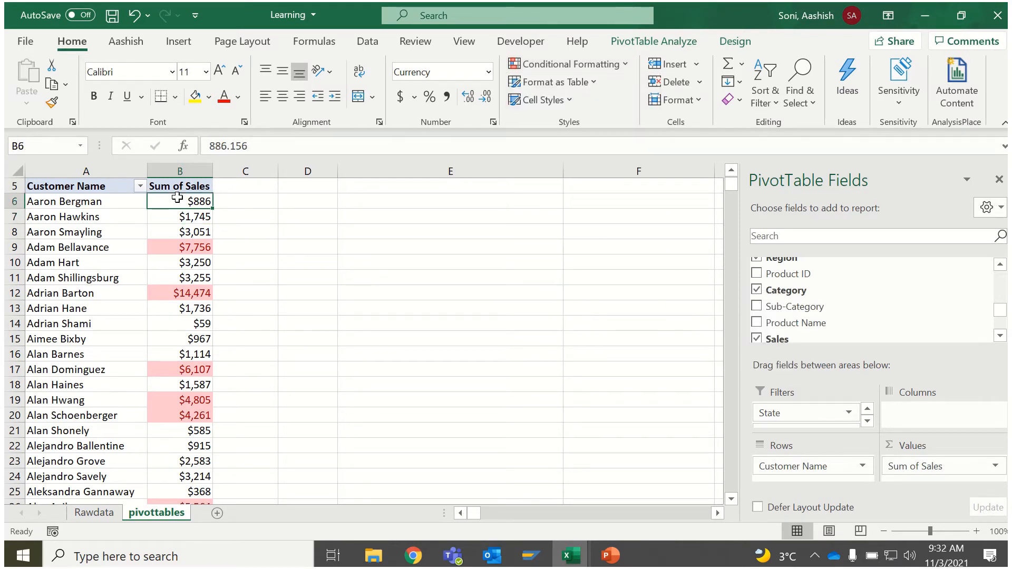
pyautogui.hotkey('ctrl', 'shift', 'Down')
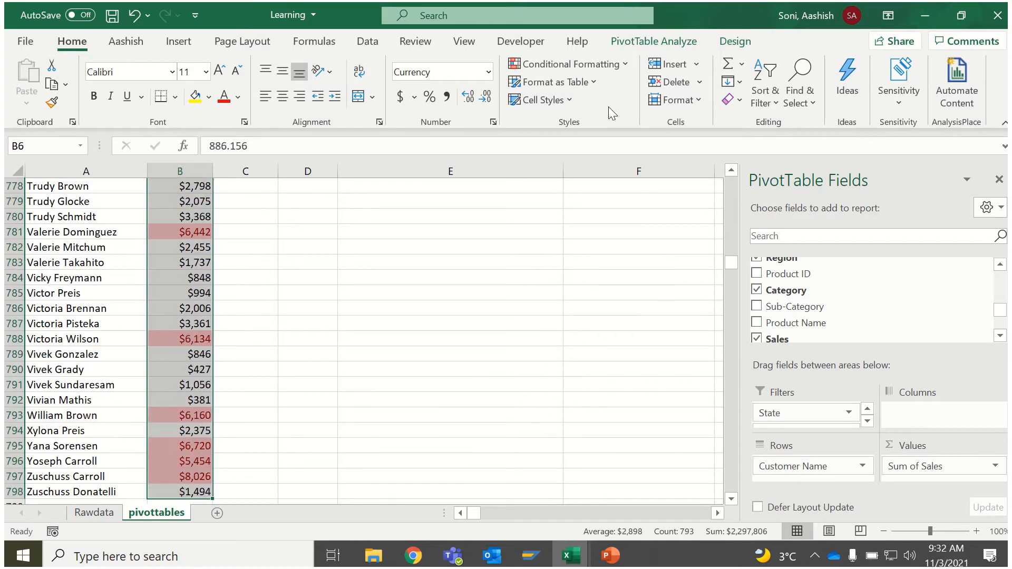
pyautogui.click(569, 64)
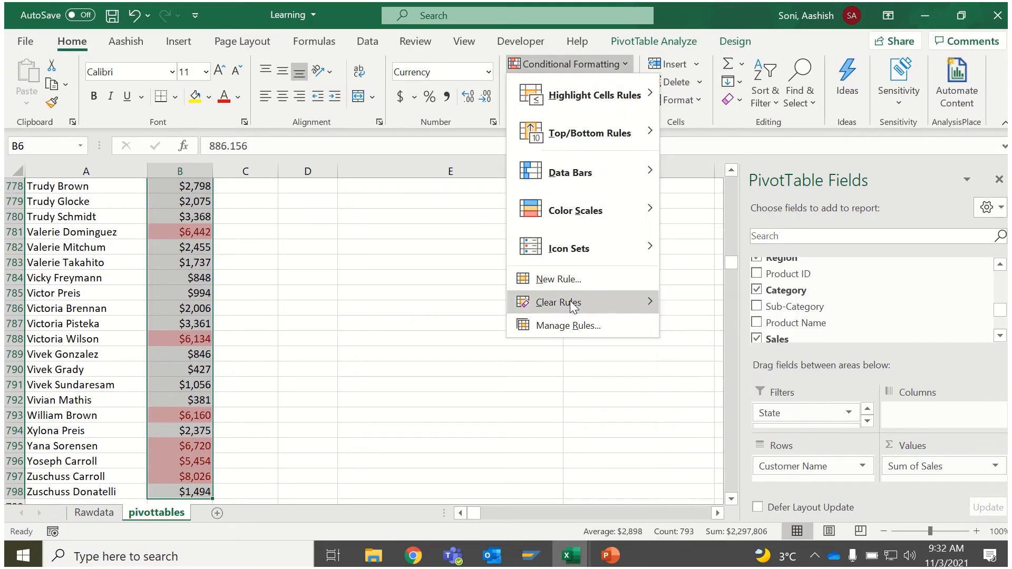
pyautogui.moveTo(574, 305)
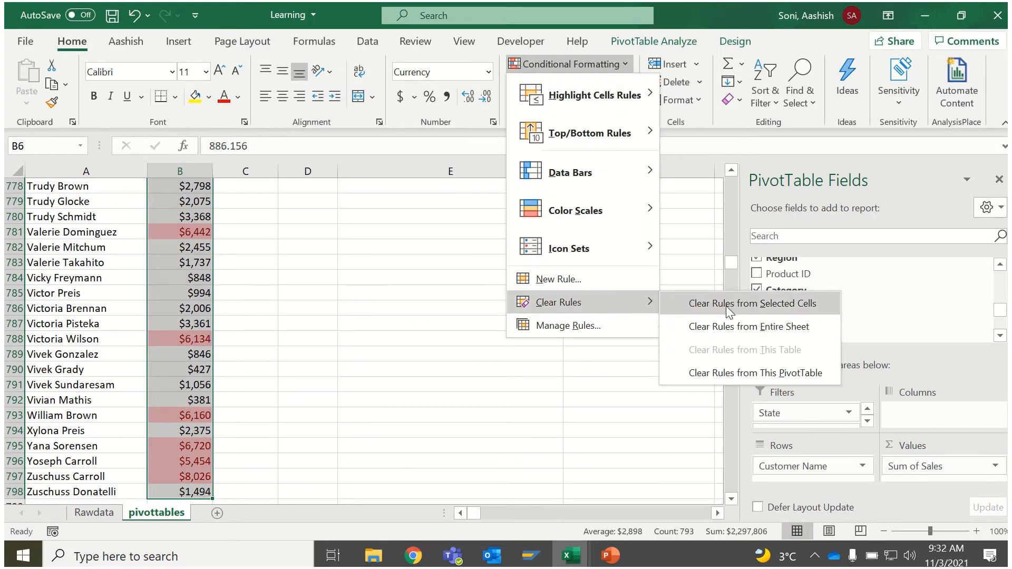
pyautogui.click(726, 306)
pyautogui.click(549, 66)
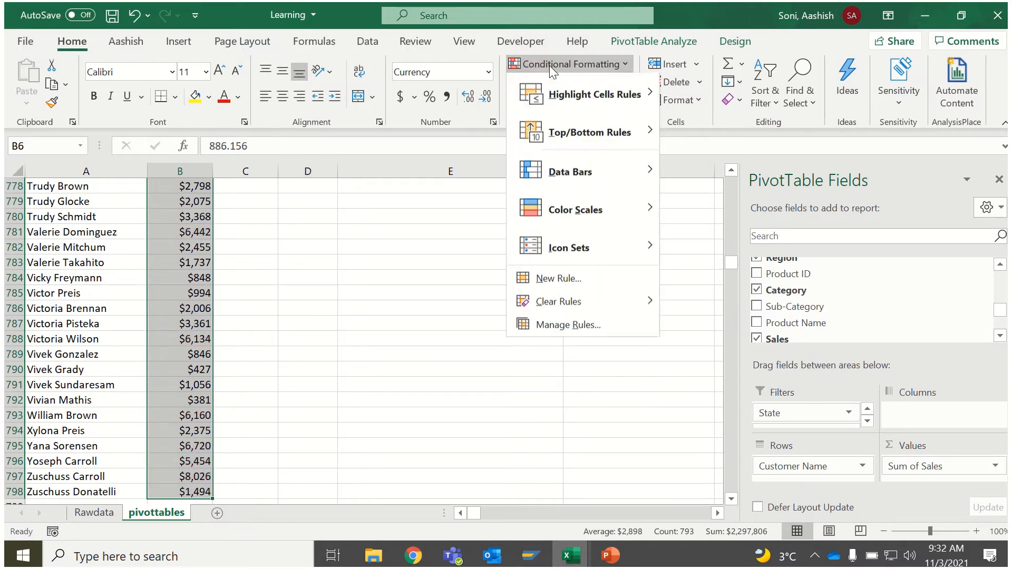
pyautogui.moveTo(568, 96)
pyautogui.click(716, 137)
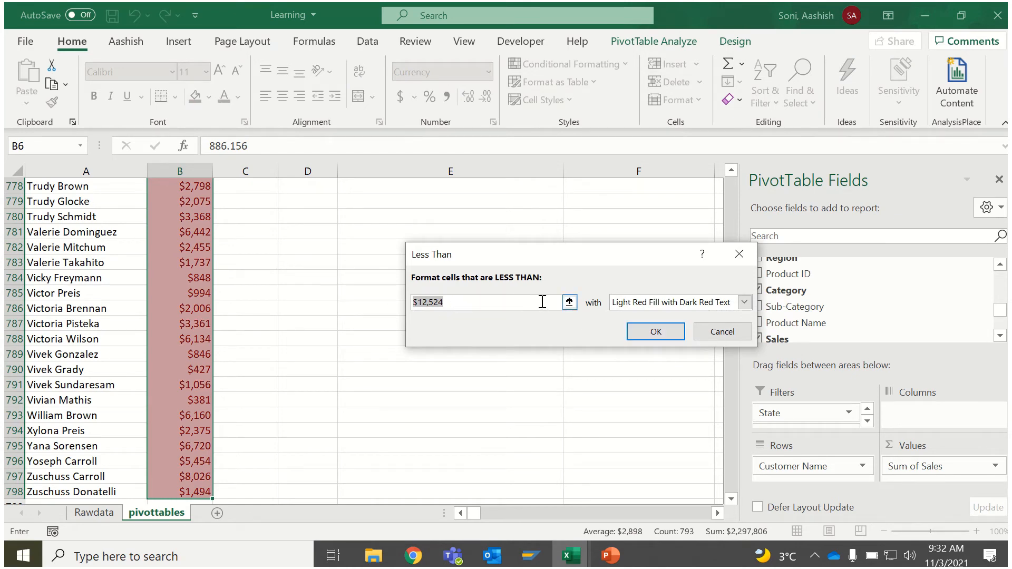
pyautogui.click(722, 332)
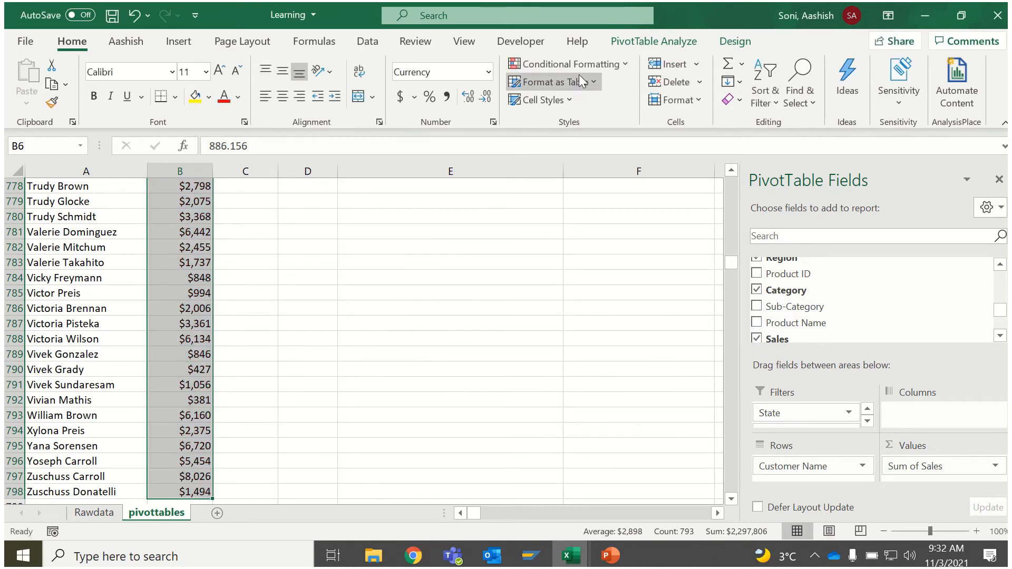
# Highlight the selected Sum of Sales values that are between 1000 and 5000 with Light Red Fill with Dark Red Text
pyautogui.click(577, 67)
pyautogui.moveTo(593, 91)
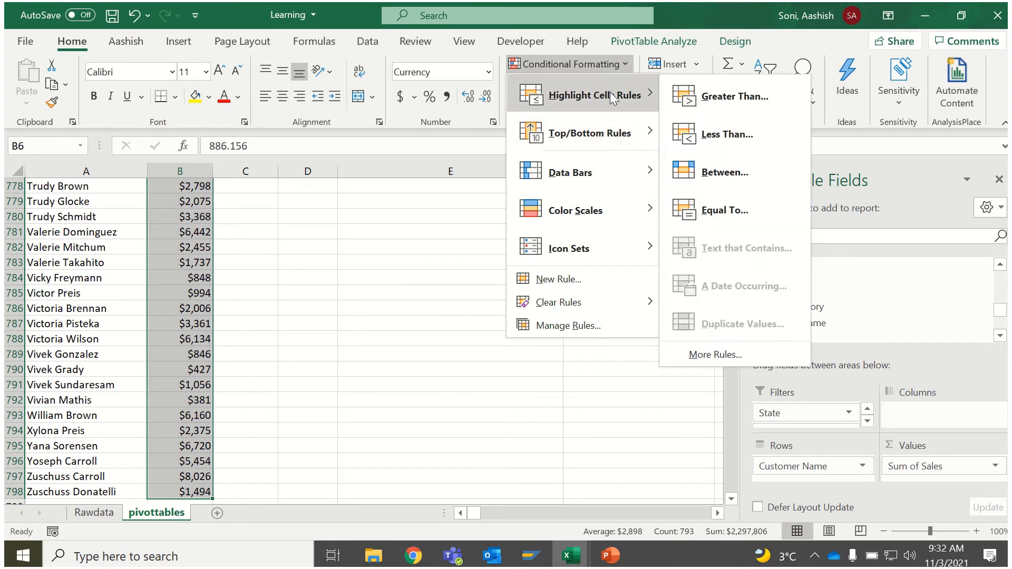
pyautogui.click(725, 172)
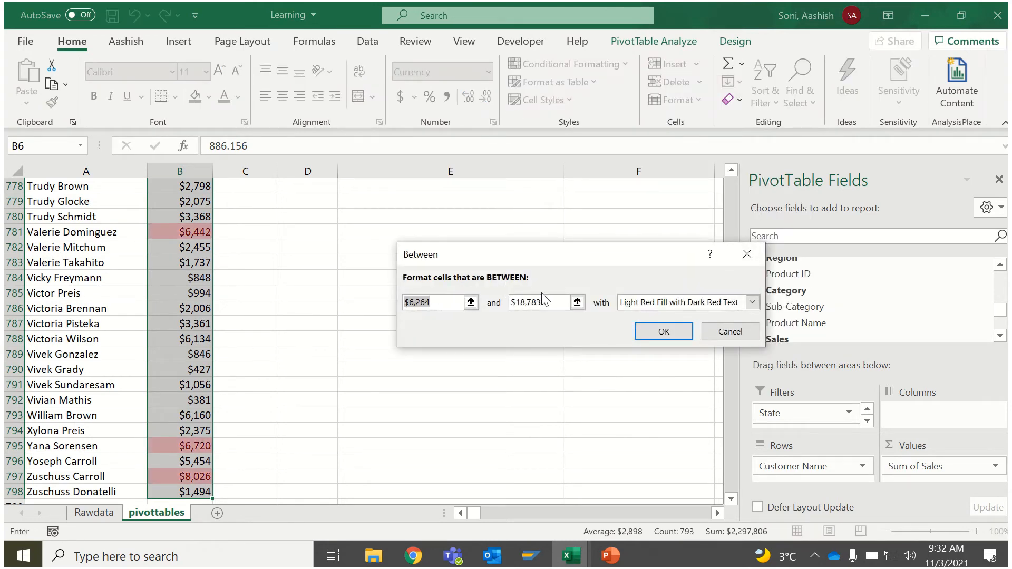
pyautogui.write('10')
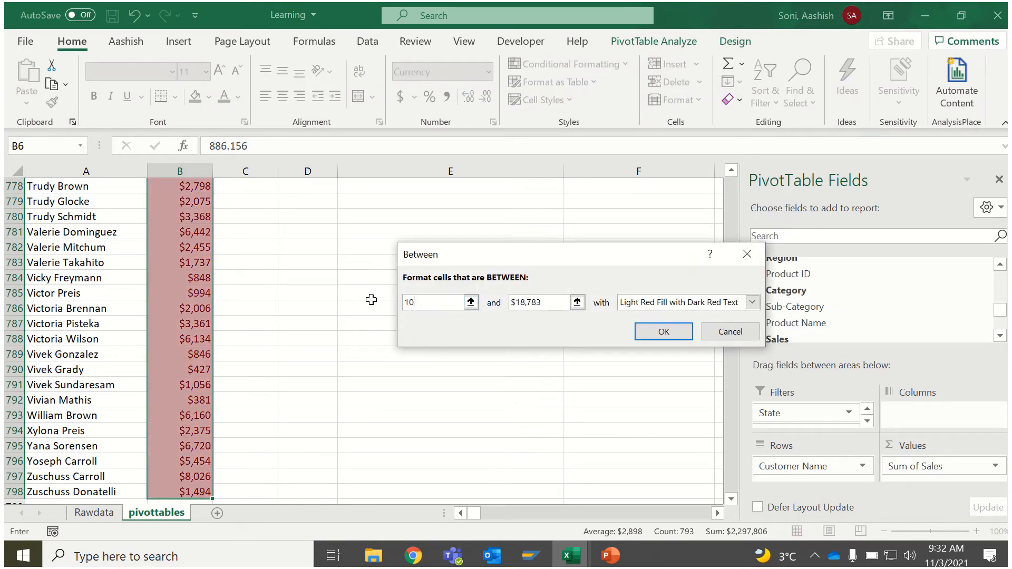
pyautogui.write('00')
pyautogui.moveTo(544, 304); pyautogui.dragTo(492, 304)
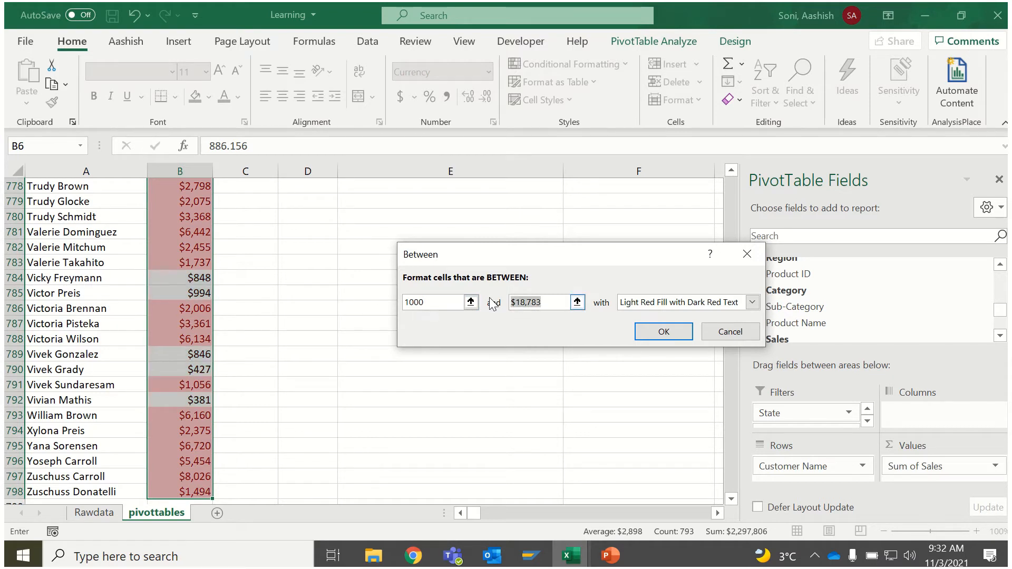
pyautogui.write('5000')
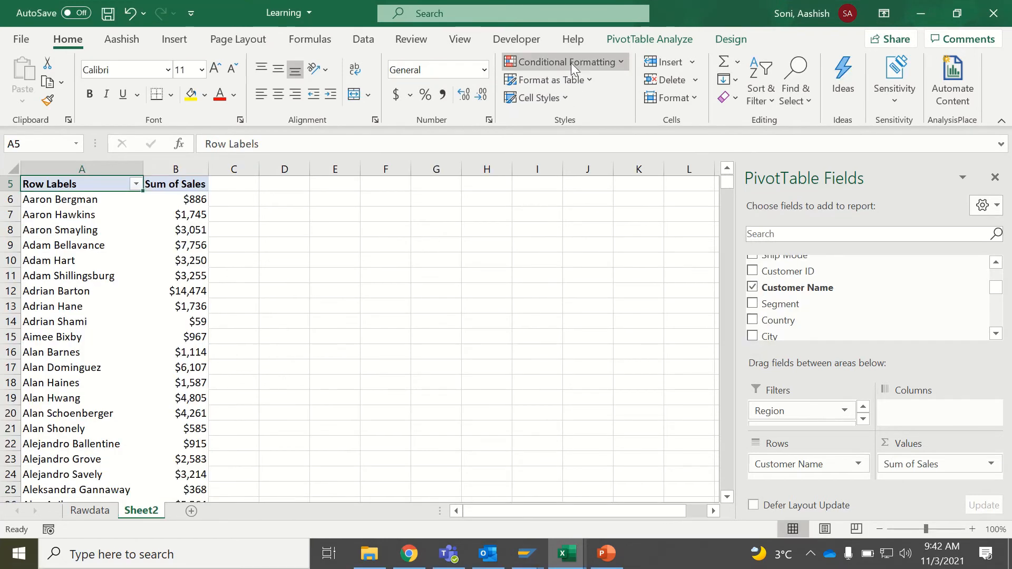
pyautogui.click(571, 62)
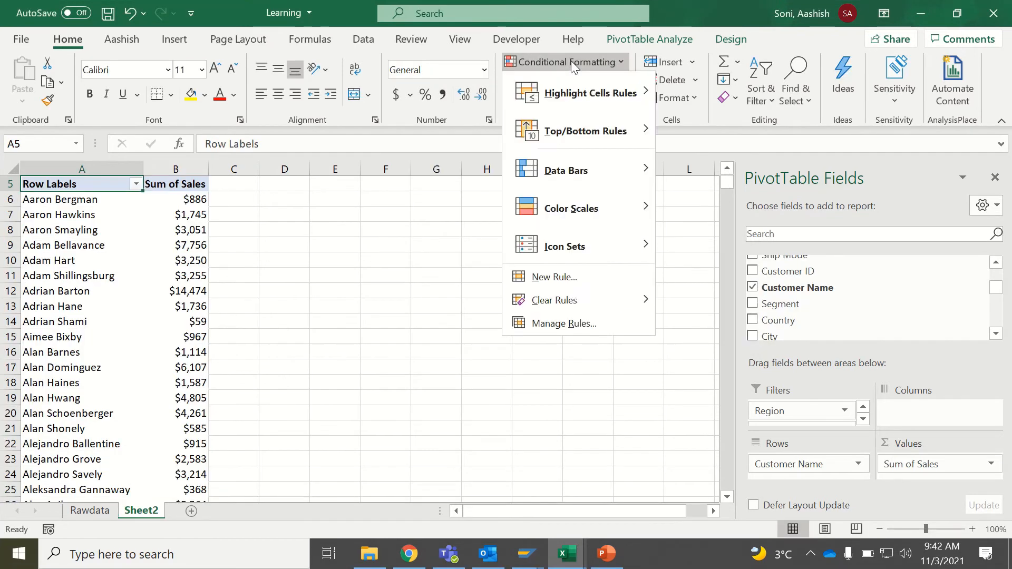
pyautogui.moveTo(577, 134)
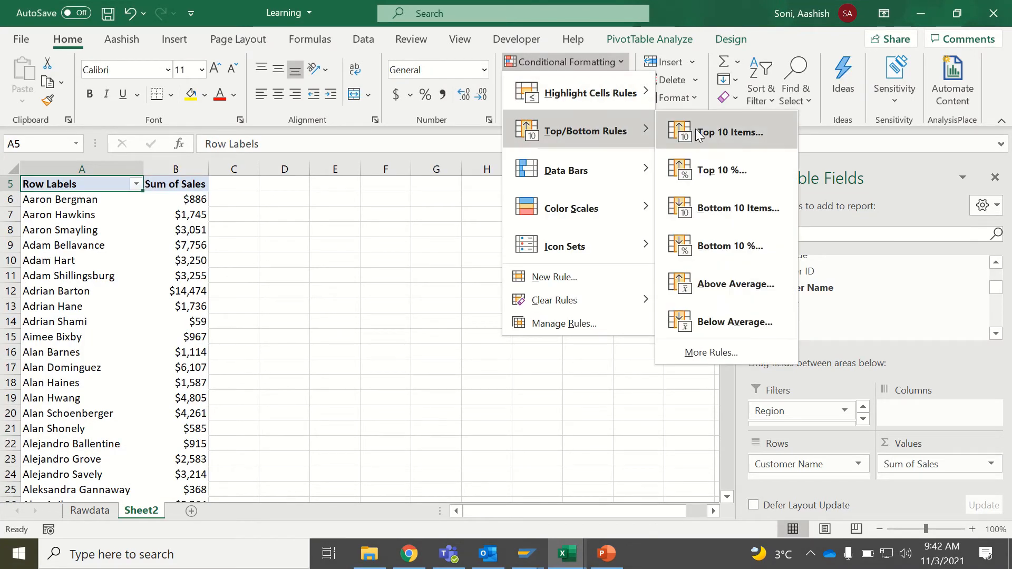
pyautogui.click(135, 258)
pyautogui.click(77, 205)
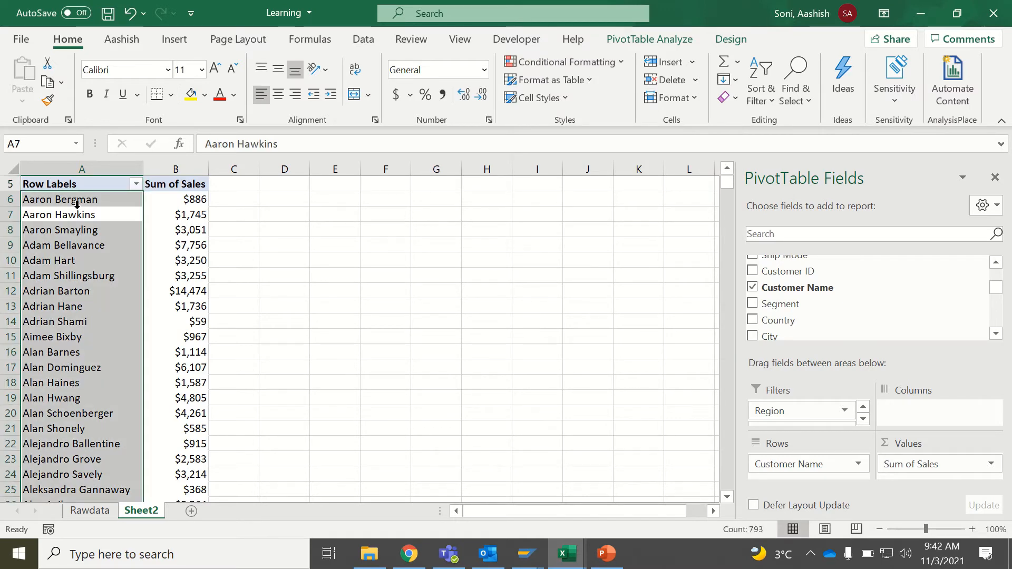
pyautogui.press('Down')
pyautogui.hotkey('ctrl', 'Down')
pyautogui.hotkey('ctrl', 'Up')
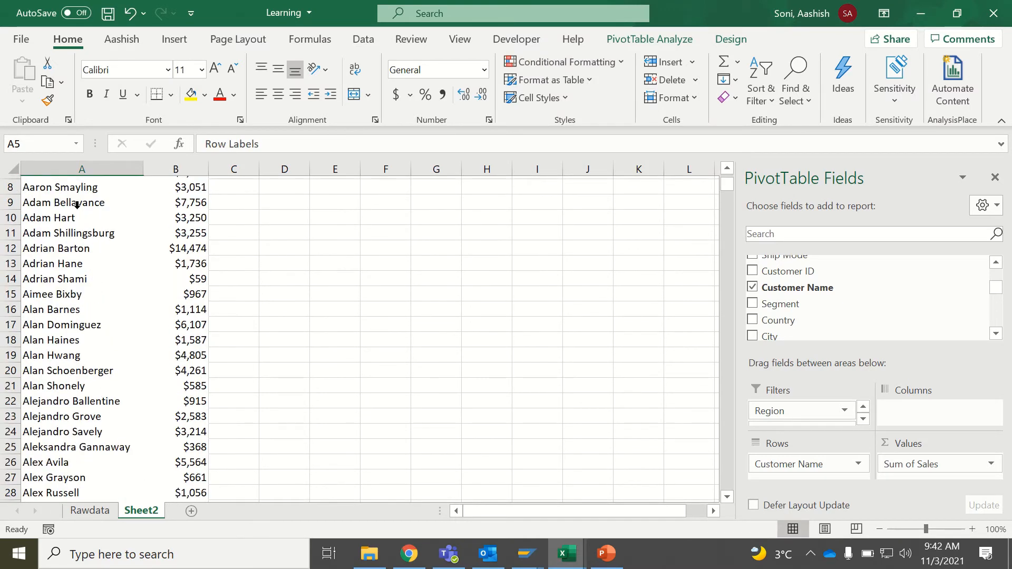
pyautogui.press('Down')
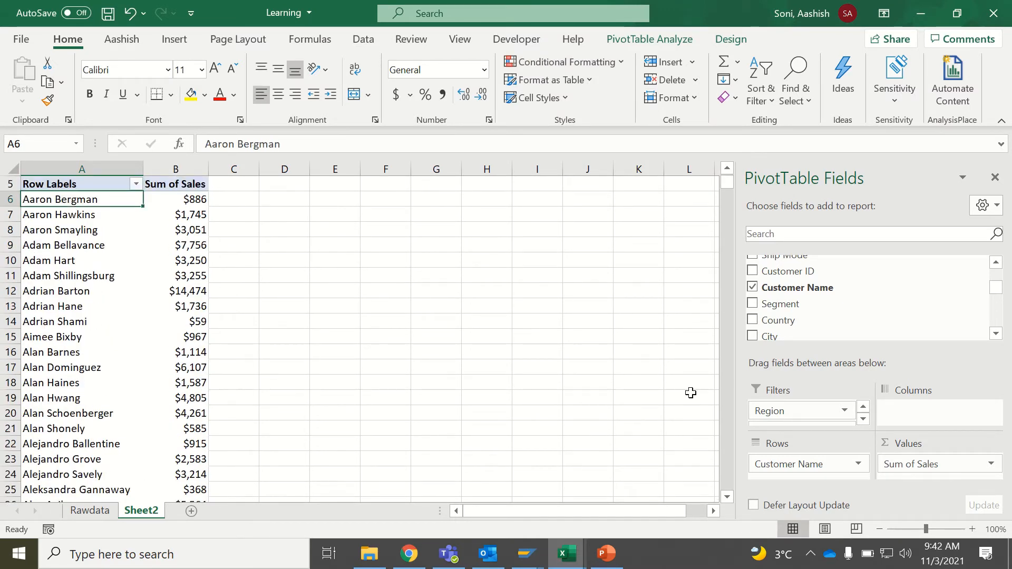
# Move the State field from Filters to Rows and the Customer Name field from Rows to Filters
pyautogui.click(863, 419)
pyautogui.moveTo(817, 417); pyautogui.dragTo(789, 414)
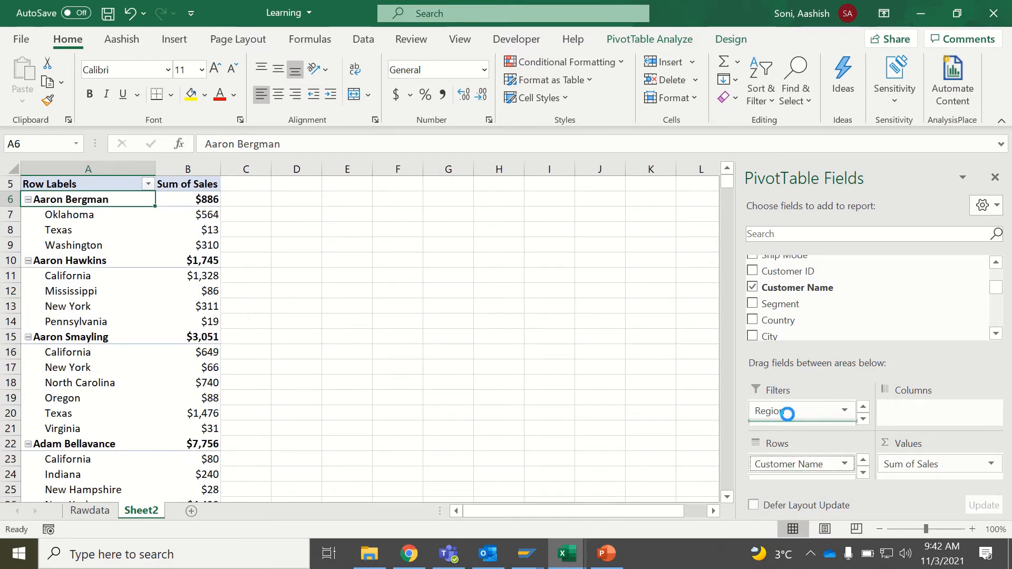
pyautogui.click(149, 246)
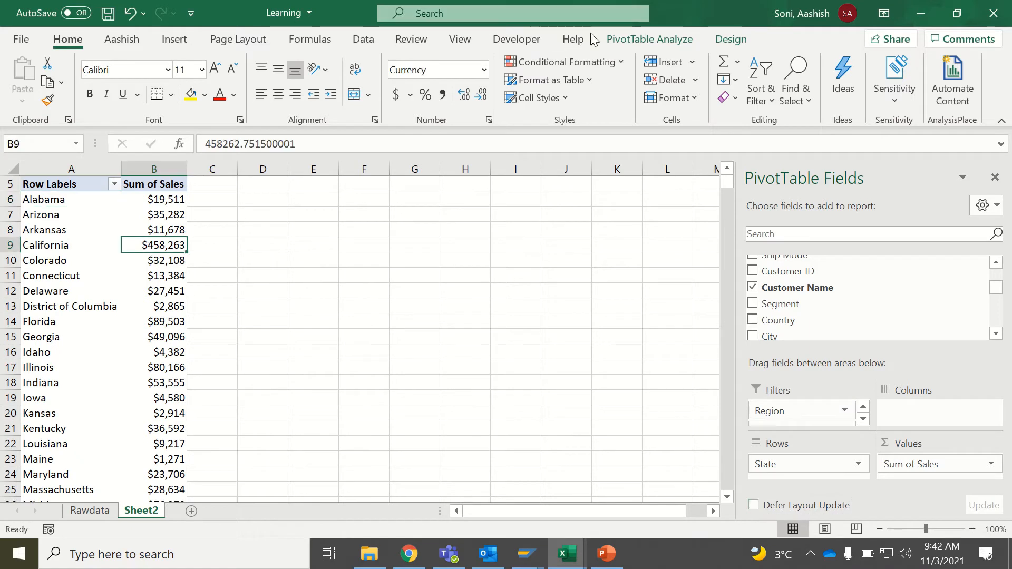
pyautogui.click(577, 59)
pyautogui.moveTo(629, 138)
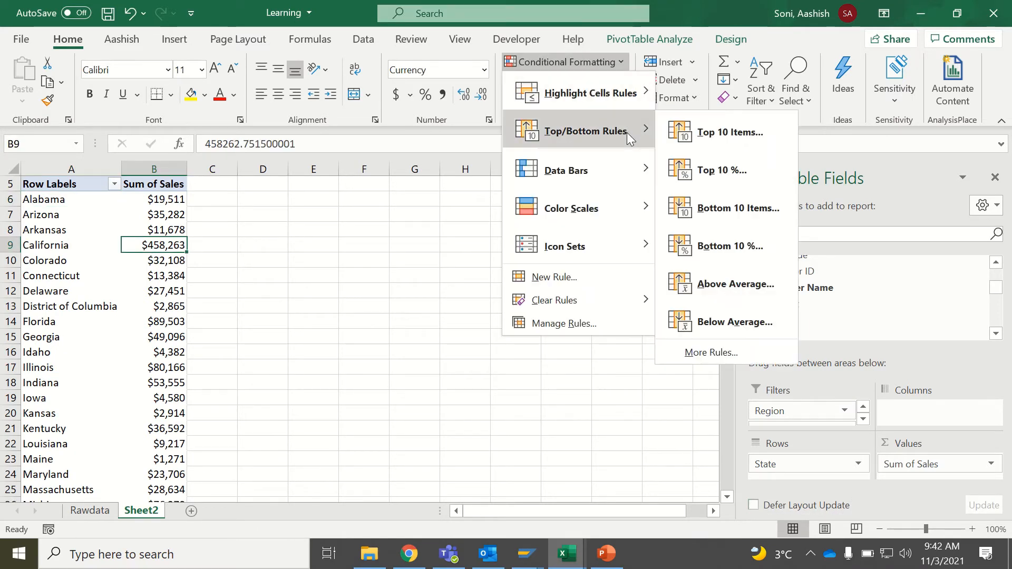
pyautogui.click(755, 143)
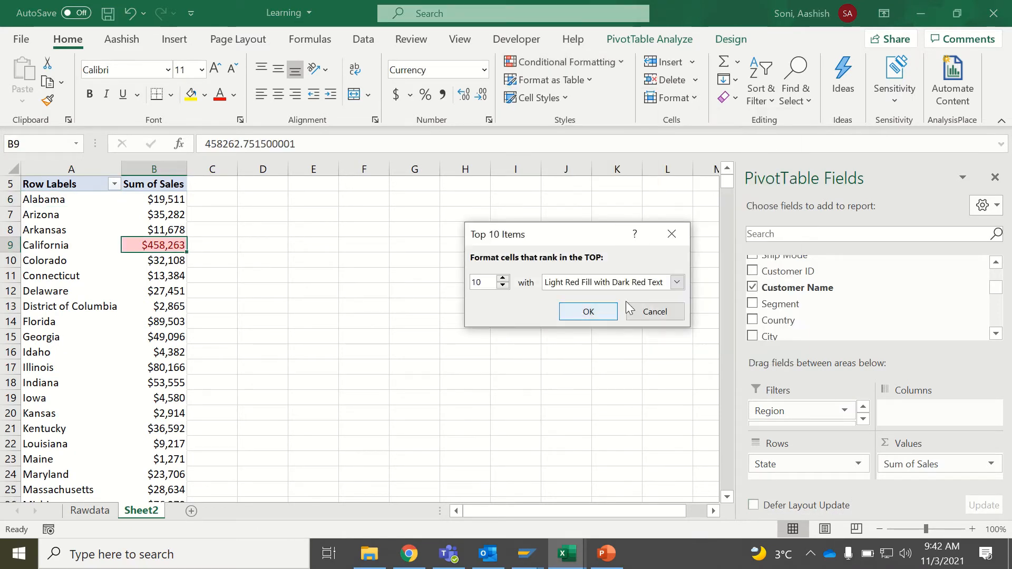
pyautogui.click(652, 313)
# Select all Sum of Sales values from B6 down and highlight the top 10 items with Light Red Fill with Dark Red Text
pyautogui.click(165, 201)
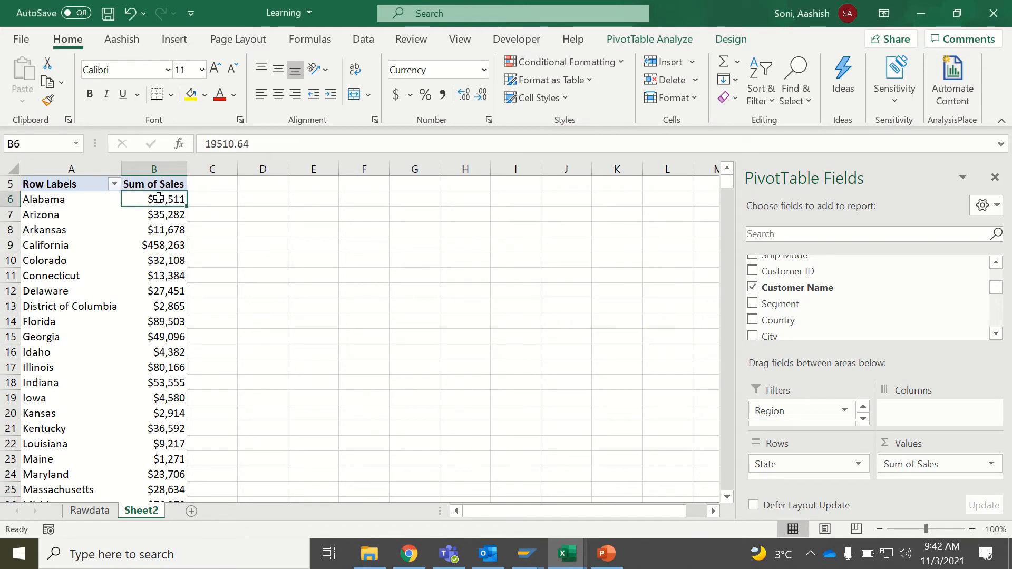
pyautogui.hotkey('ctrl', 'shift', 'Down')
pyautogui.click(592, 66)
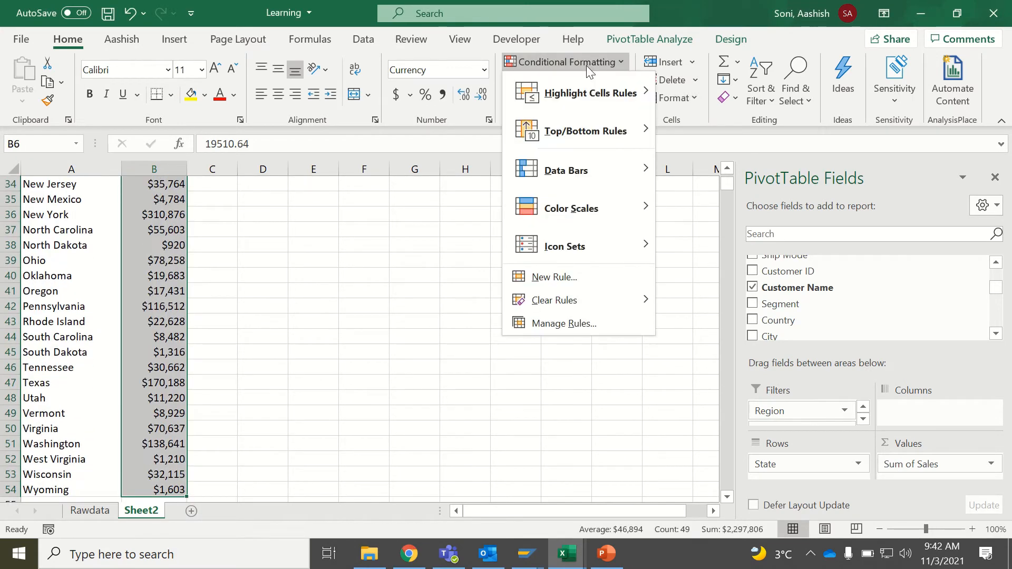
pyautogui.moveTo(585, 139)
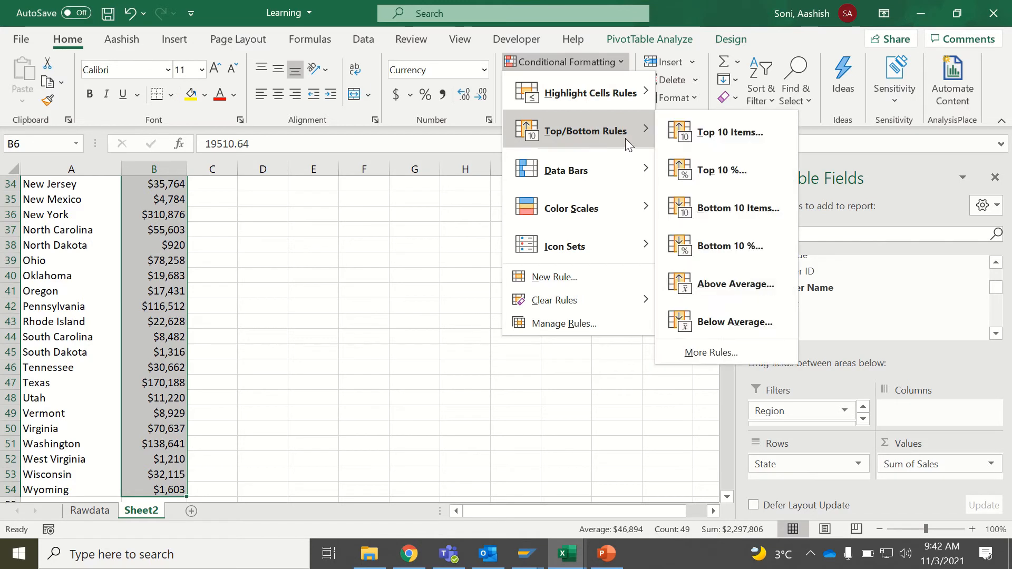
pyautogui.click(720, 141)
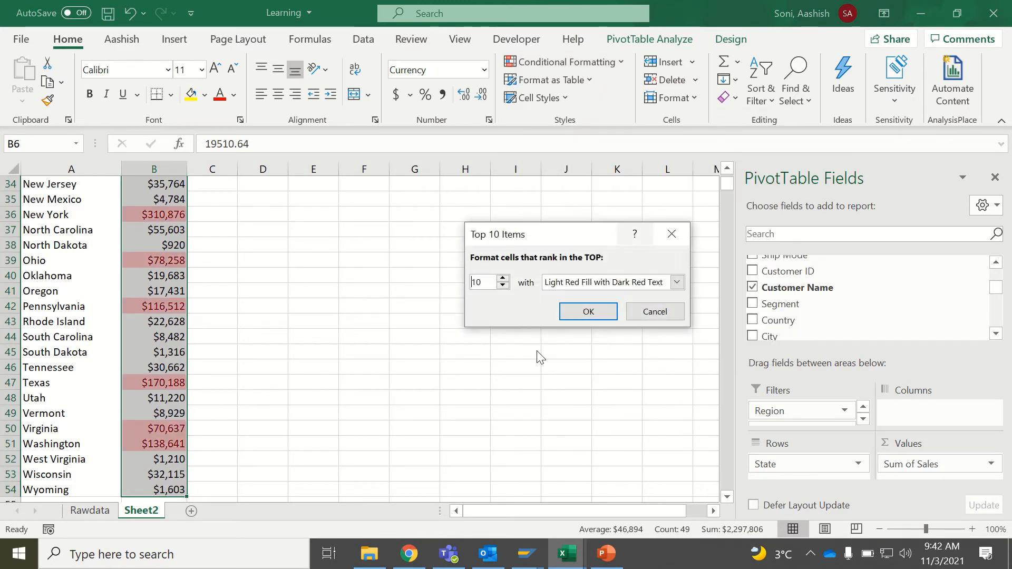
pyautogui.click(503, 286)
pyautogui.click(503, 286)
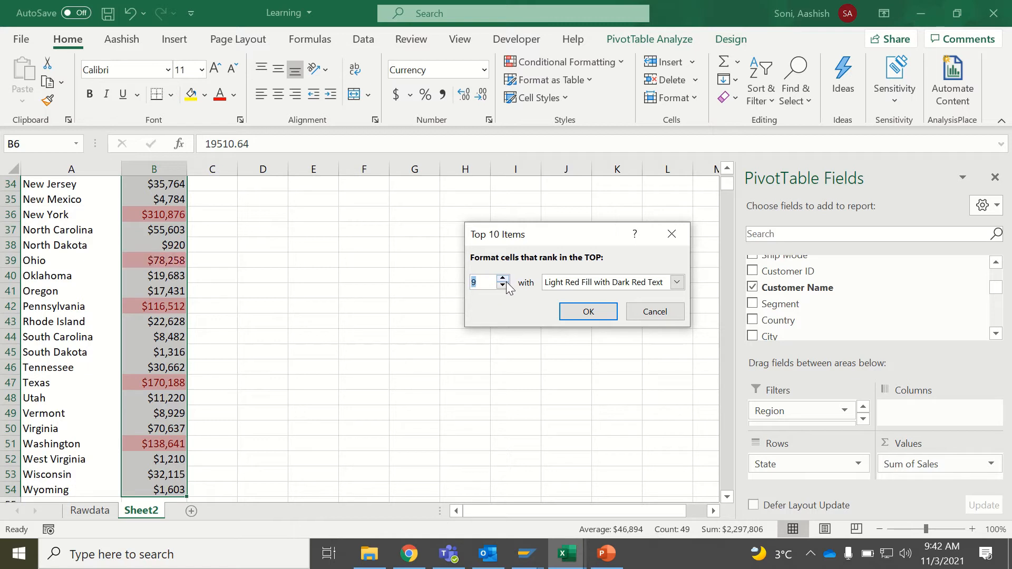
pyautogui.click(503, 286)
pyautogui.click(503, 286)
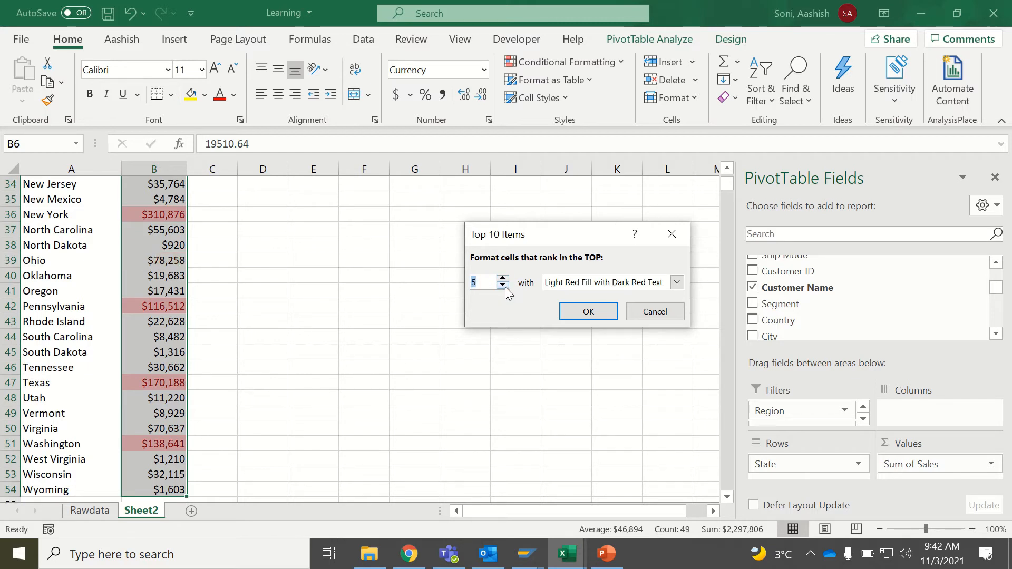
pyautogui.click(503, 286)
pyautogui.click(503, 286)
pyautogui.click(503, 280)
pyautogui.click(503, 279)
pyautogui.click(504, 279)
pyautogui.click(503, 279)
pyautogui.click(503, 280)
pyautogui.click(503, 279)
pyautogui.click(503, 280)
pyautogui.click(503, 280)
pyautogui.click(504, 286)
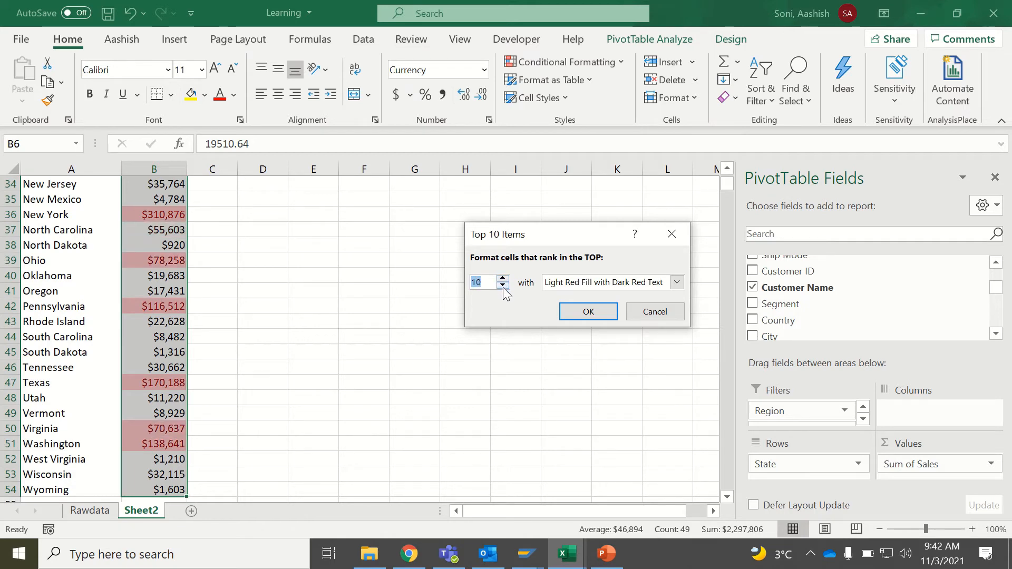
pyautogui.click(587, 319)
# Examine the highlighted state sales values from North Carolina upwards to the start of the pivot table
pyautogui.click(180, 236)
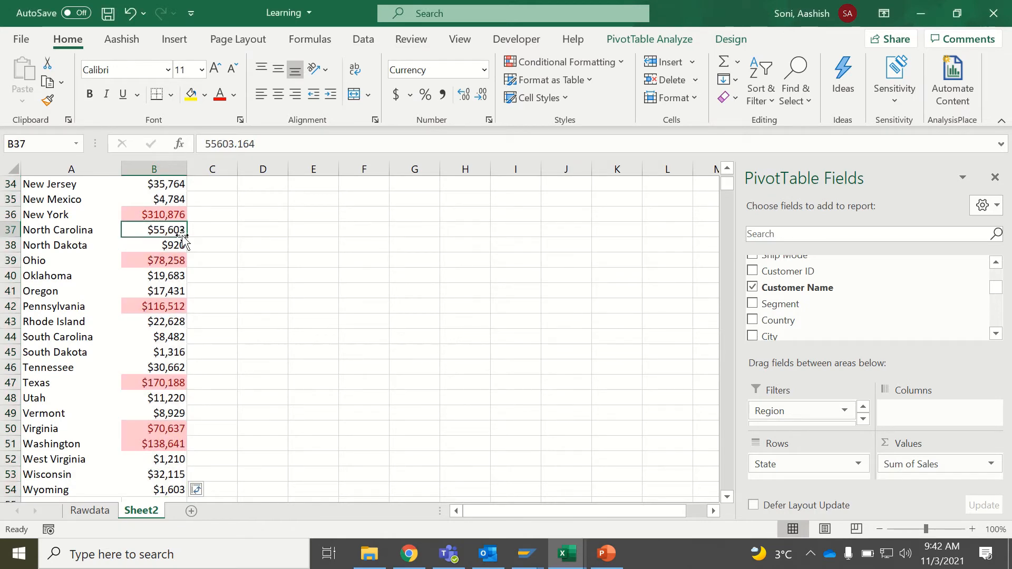
pyautogui.press('Up')
pyautogui.press('Up')
pyautogui.press('Up')
pyautogui.press('Up')
pyautogui.press('Up')
pyautogui.press('Up')
pyautogui.press('Up')
pyautogui.press('Up')
pyautogui.press('Up')
pyautogui.press('Up')
pyautogui.press('Up')
pyautogui.press('Up')
pyautogui.press('Up')
pyautogui.press('Up')
pyautogui.press('Up')
pyautogui.press('Up')
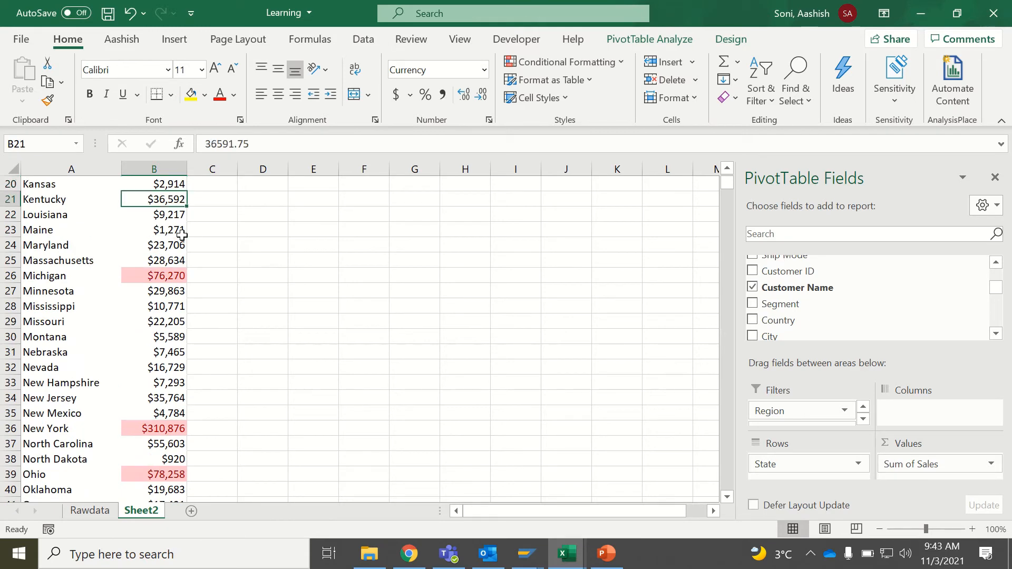
pyautogui.press('Up')
pyautogui.press('Up')
pyautogui.press('Up')
pyautogui.press('Up')
pyautogui.press('Up')
pyautogui.press('Up')
pyautogui.press('Up')
pyautogui.press('Up')
pyautogui.press('Up')
pyautogui.press('Up')
pyautogui.press('Up')
pyautogui.press('Up')
pyautogui.press('Up')
pyautogui.press('Up')
pyautogui.press('Up')
pyautogui.press('Up')
pyautogui.press('Up')
pyautogui.press('Up')
pyautogui.press('Up')
pyautogui.press('Up')
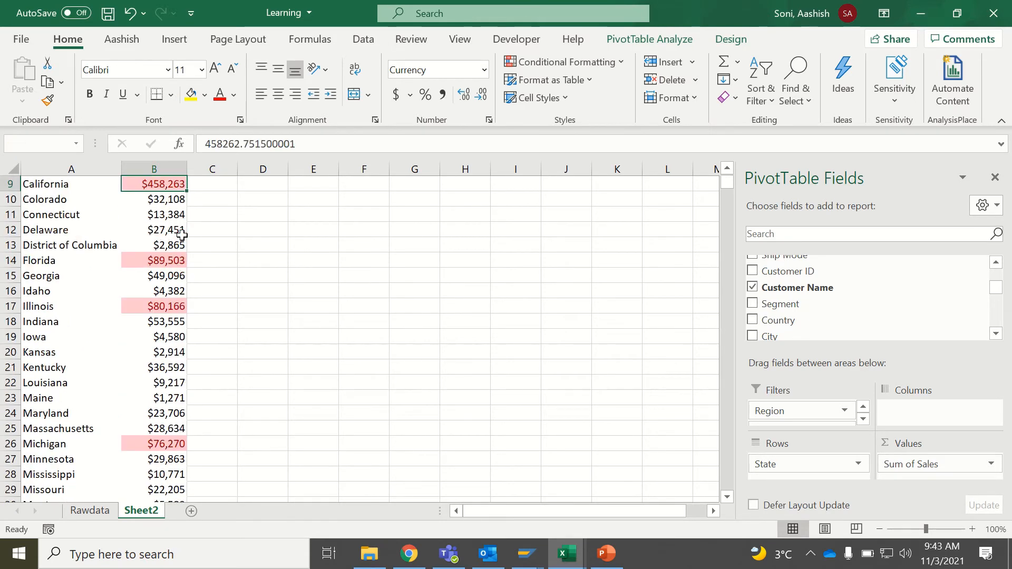
# Select the Sum of Sales column from its header in B5 down and clear the conditional formatting rules from the entire sheet
pyautogui.press('Down')
pyautogui.press('Down')
pyautogui.press('Down')
pyautogui.press('Down')
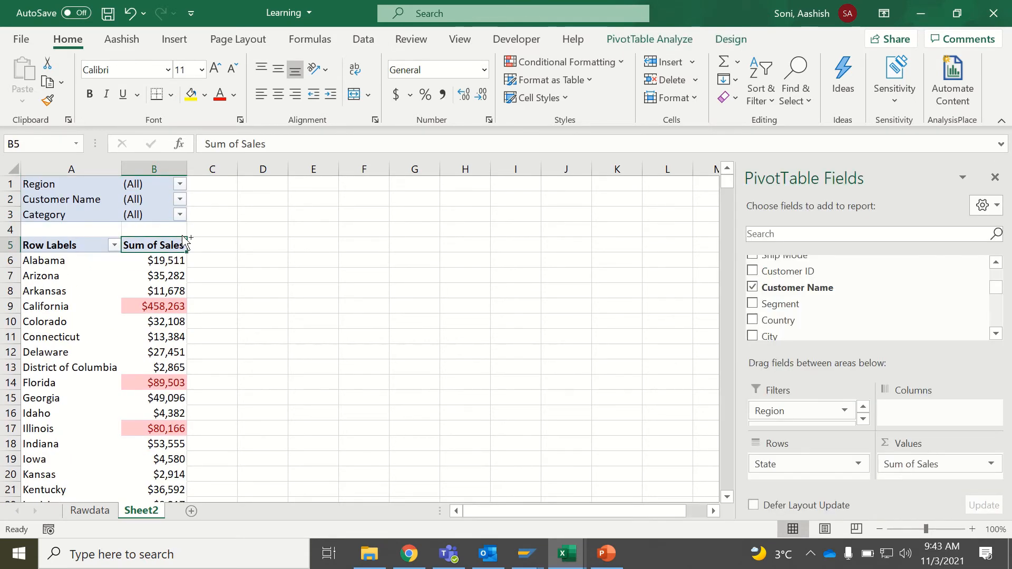
pyautogui.hotkey('ctrl', 'shift', 'Down')
pyautogui.click(577, 61)
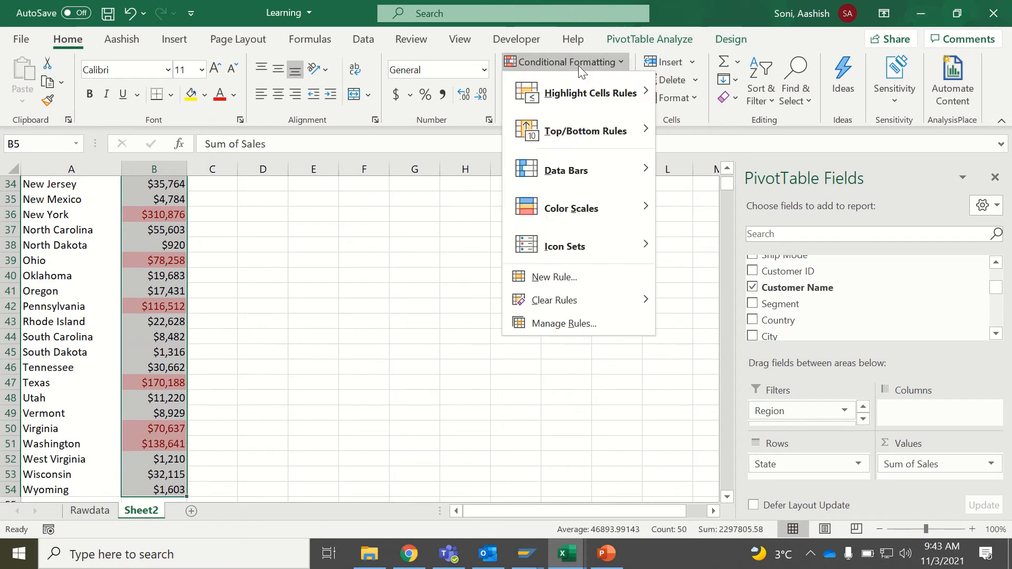
pyautogui.moveTo(583, 139)
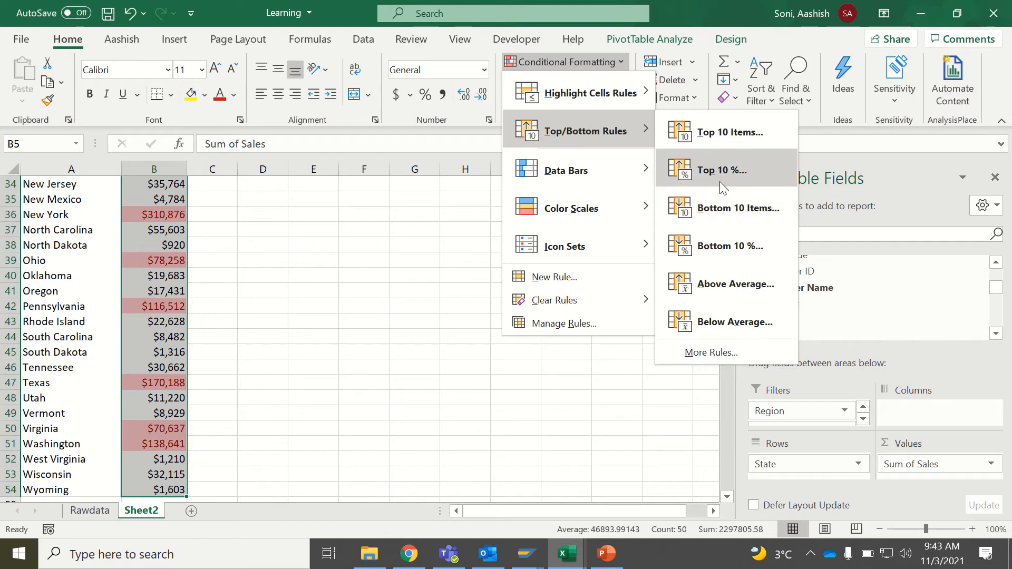
pyautogui.moveTo(590, 162)
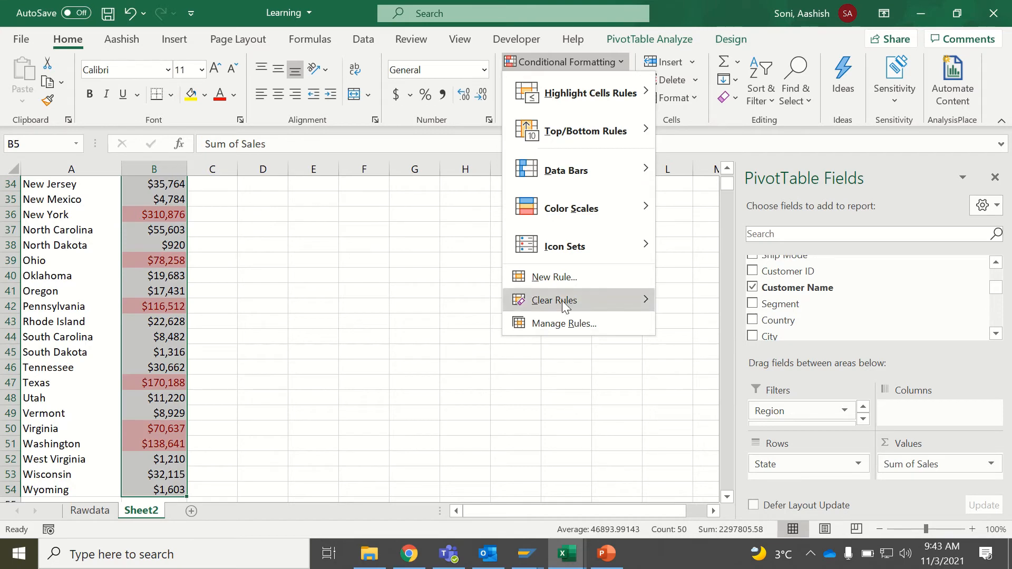
pyautogui.moveTo(559, 300)
pyautogui.click(735, 325)
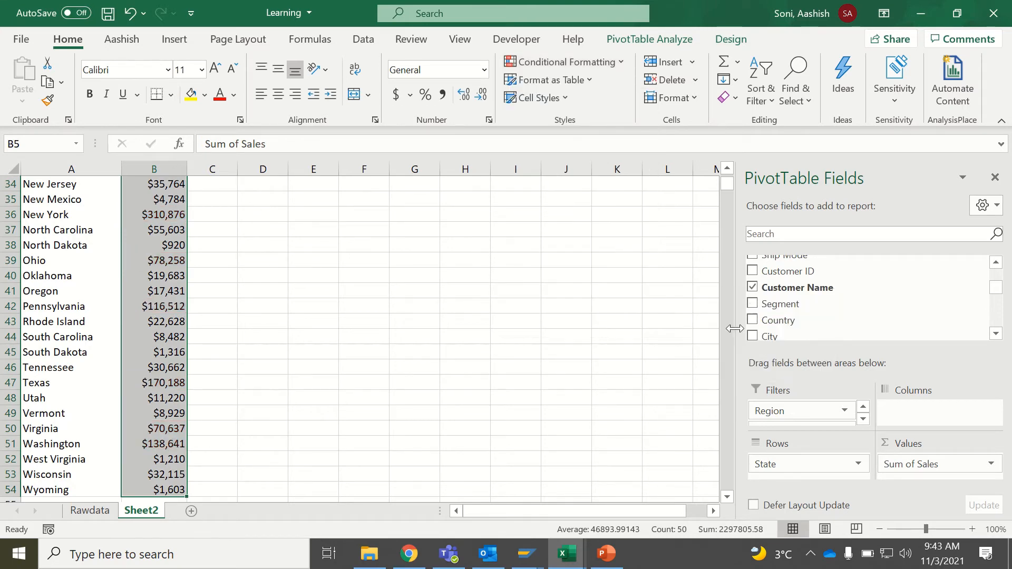
# Apply green solid fill data bars to the selected Sum of Sales column and select New York's value in B36
pyautogui.click(566, 60)
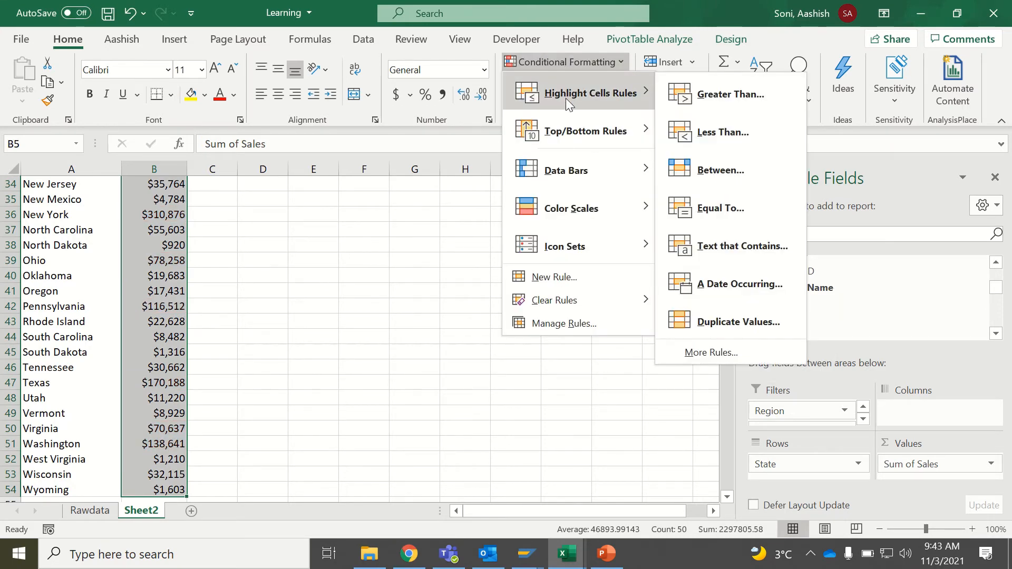
pyautogui.moveTo(562, 179)
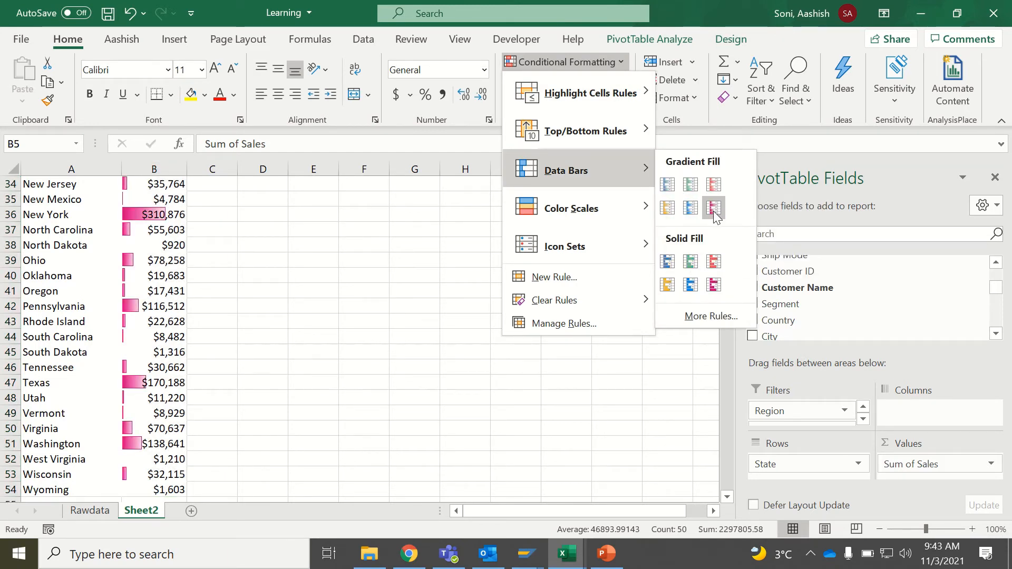
pyautogui.click(693, 263)
pyautogui.click(169, 212)
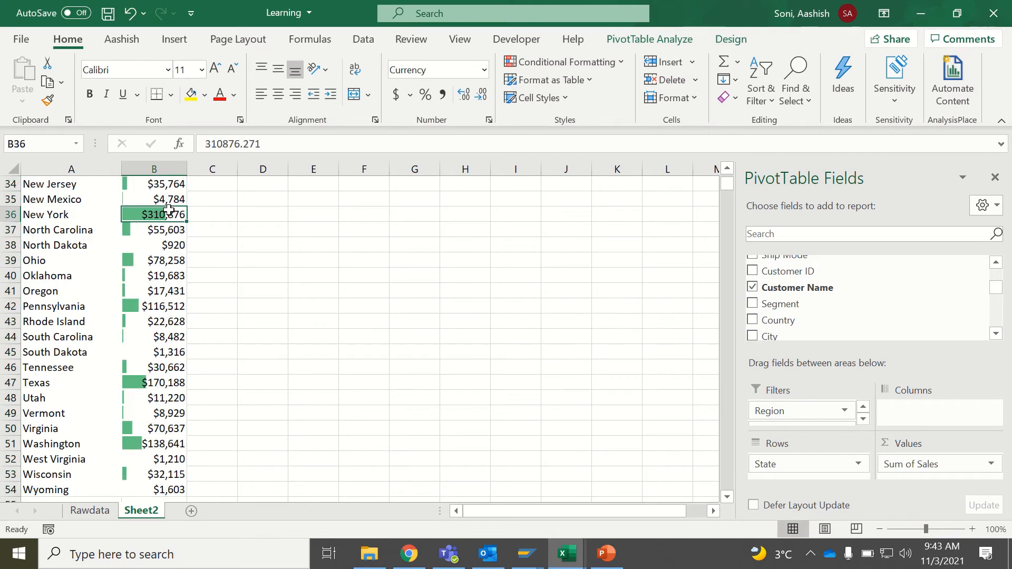
# Examine the Sum of Sales data bars from New York up to the top of the pivot table and at California in B9
pyautogui.press('Up')
pyautogui.press('Up')
pyautogui.press('Up')
pyautogui.press('Up')
pyautogui.press('Up')
pyautogui.press('Up')
pyautogui.press('Up')
pyautogui.press('Up')
pyautogui.press('Up')
pyautogui.press('Up')
pyautogui.press('Up')
pyautogui.press('Up')
pyautogui.press('Up')
pyautogui.press('Up')
pyautogui.press('Up')
pyautogui.press('Up')
pyautogui.press('Up')
pyautogui.press('Up')
pyautogui.press('Up')
pyautogui.press('Up')
pyautogui.press('Up')
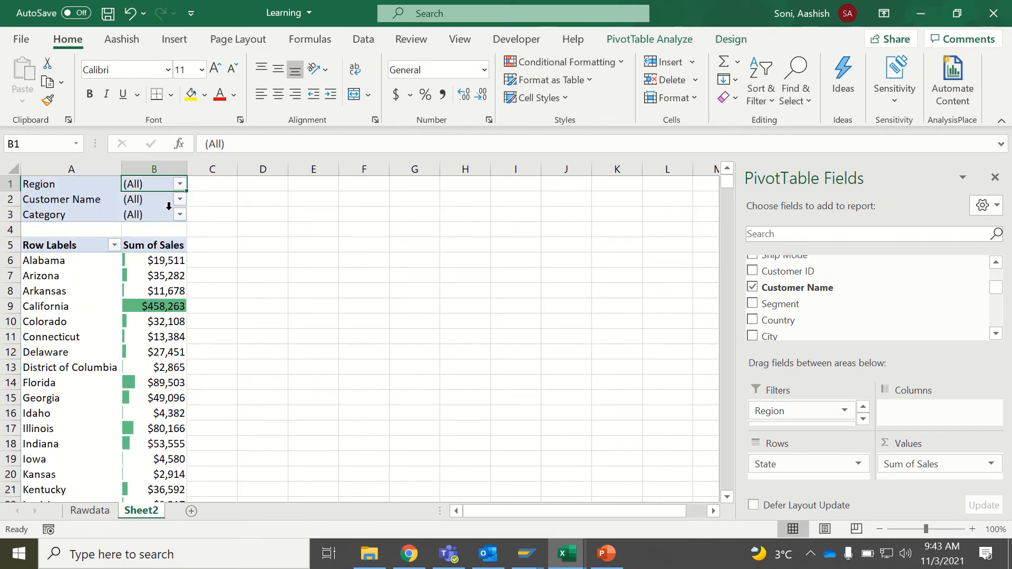
pyautogui.press('Down')
pyautogui.press('Down')
pyautogui.press('Down')
pyautogui.press('Down')
pyautogui.press('Down')
pyautogui.press('Down')
pyautogui.press('Down')
pyautogui.press('Down')
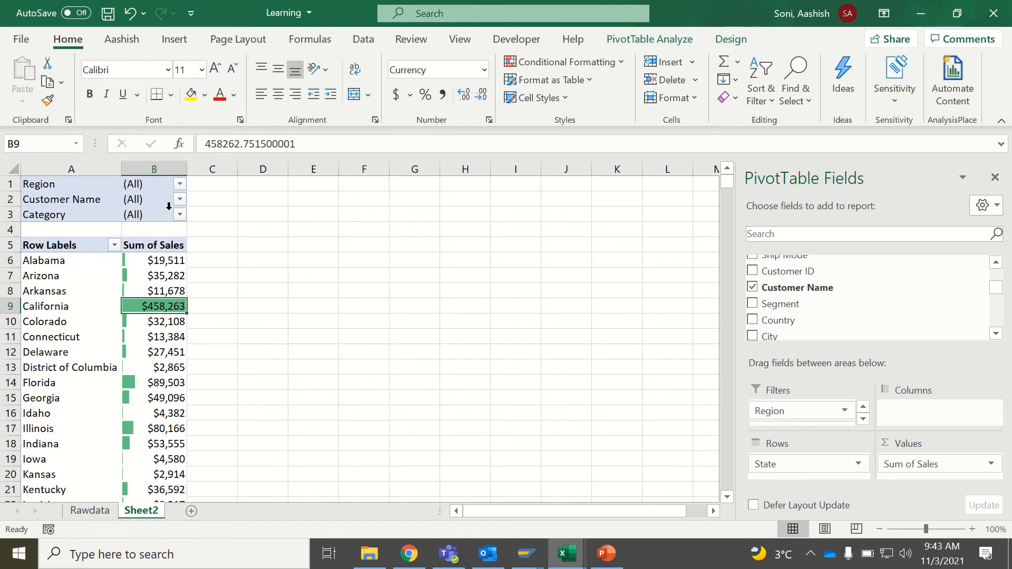
pyautogui.moveTo(140, 306)
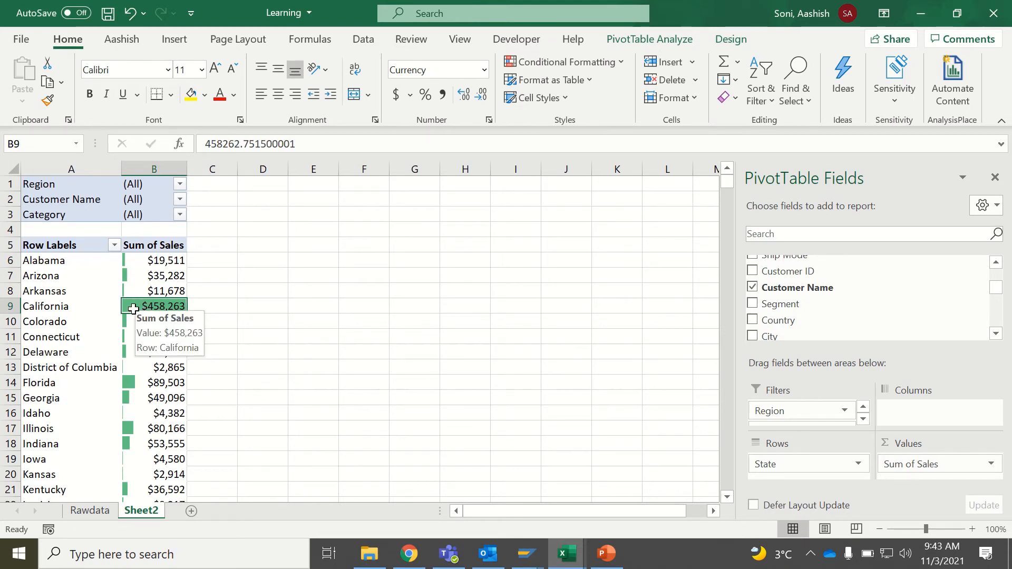
# Add the Sales field a second time to the pivot table's Values area
pyautogui.click(153, 273)
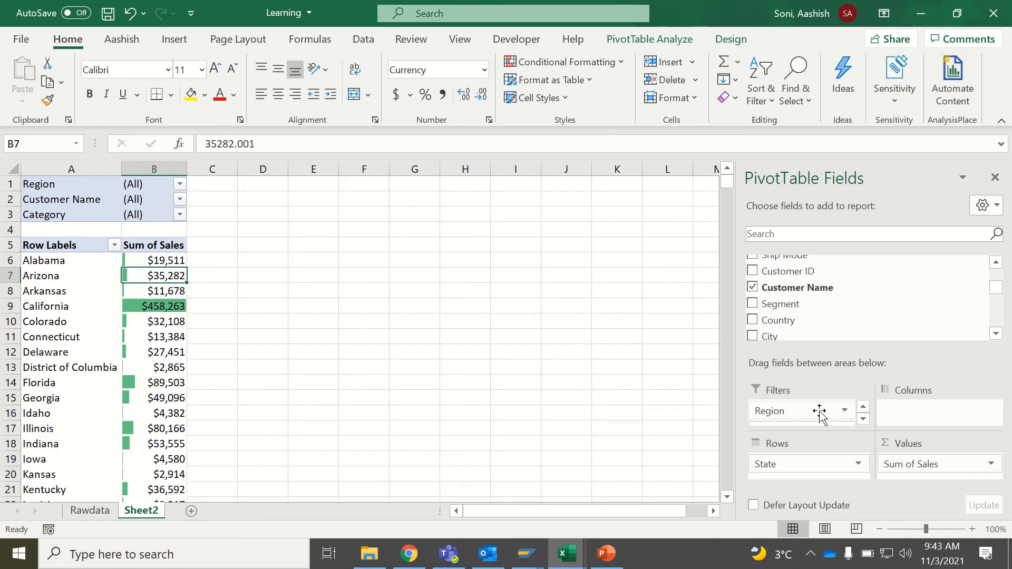
pyautogui.moveTo(1002, 289); pyautogui.dragTo(1001, 321)
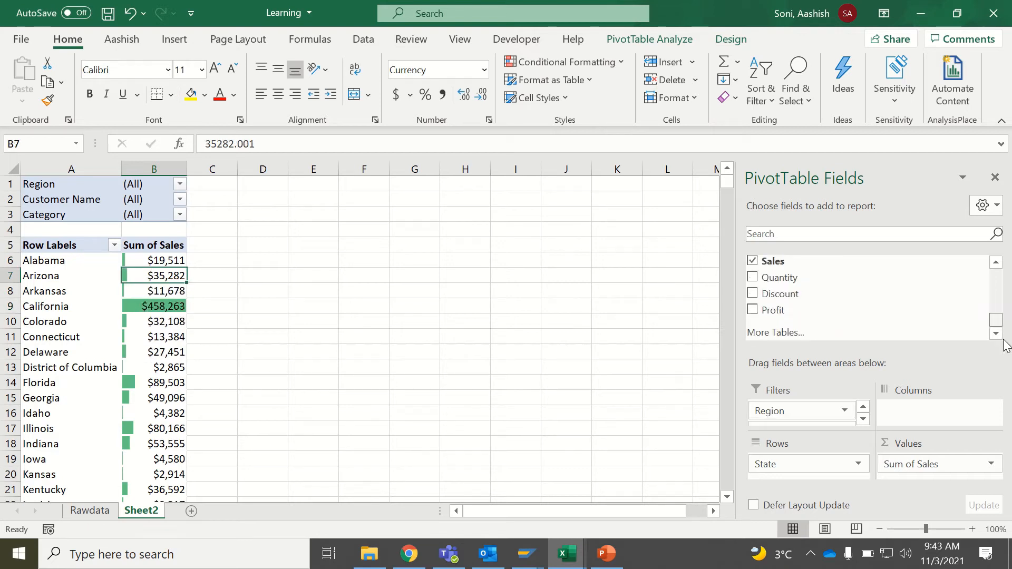
pyautogui.moveTo(799, 264); pyautogui.dragTo(909, 473)
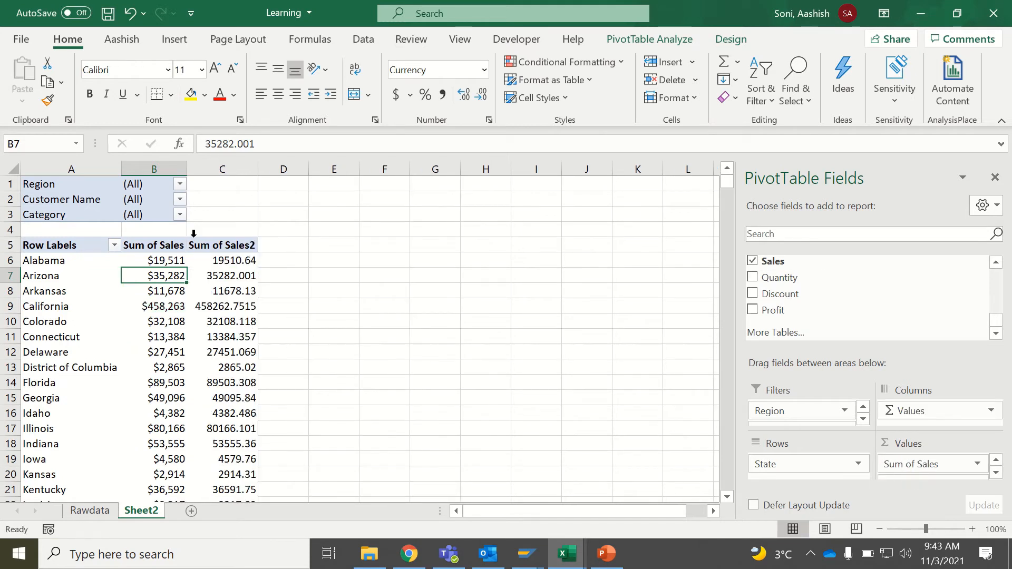
# Select all Sum of Sales2 values from C6 down and apply green solid fill data bars to them
pyautogui.click(204, 258)
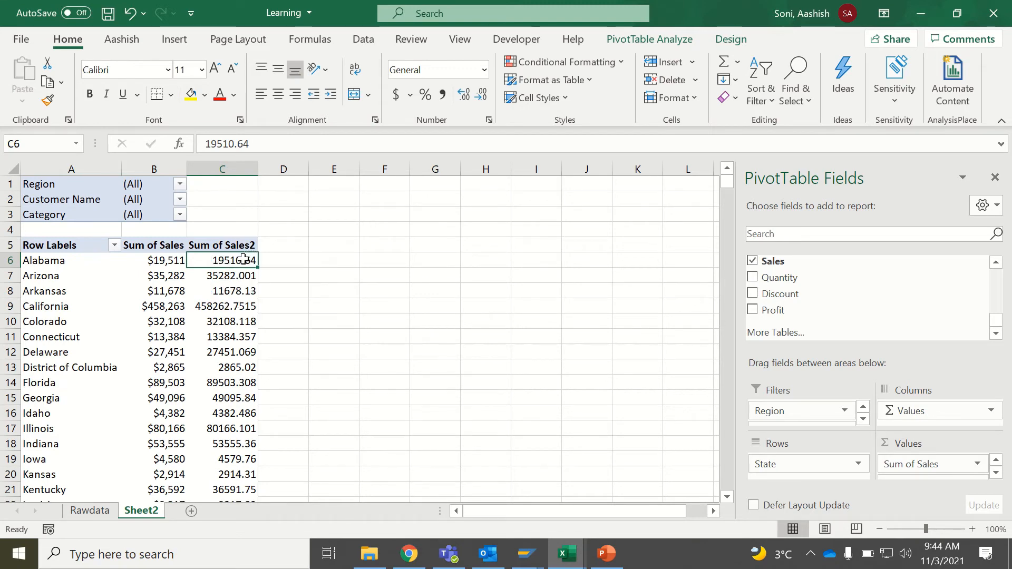
pyautogui.hotkey('ctrl', 'shift', 'Down')
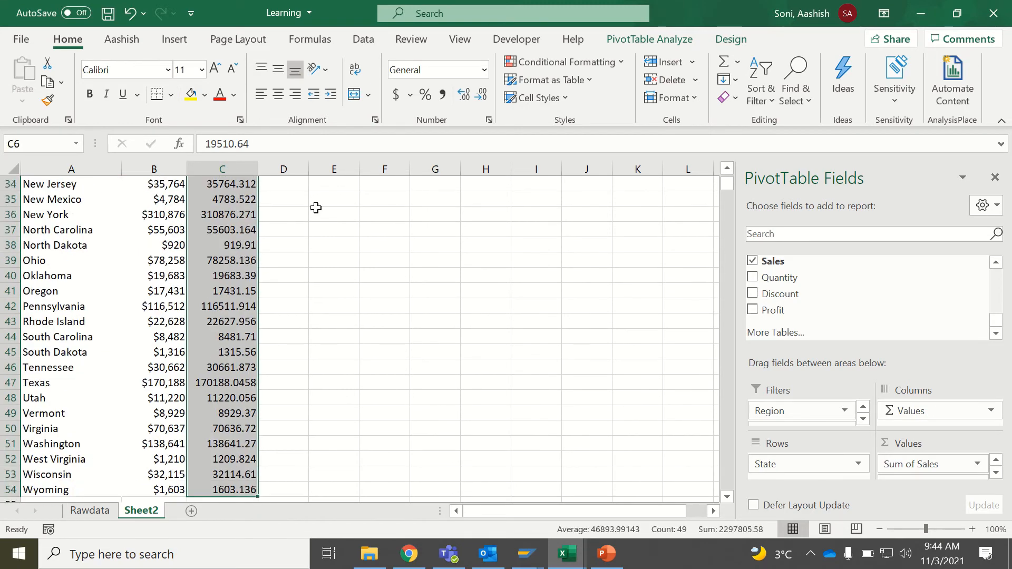
pyautogui.click(568, 65)
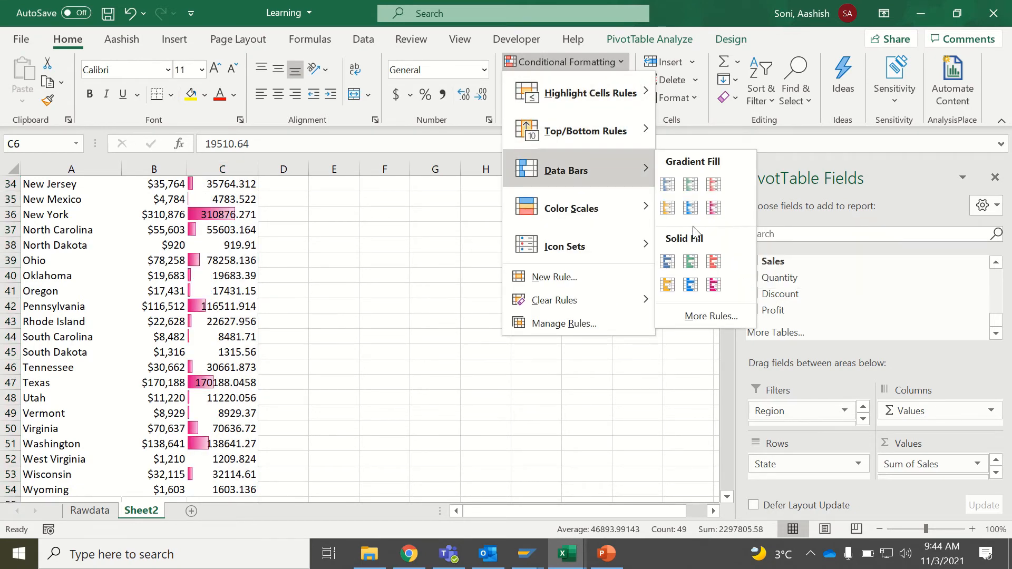
pyautogui.click(689, 263)
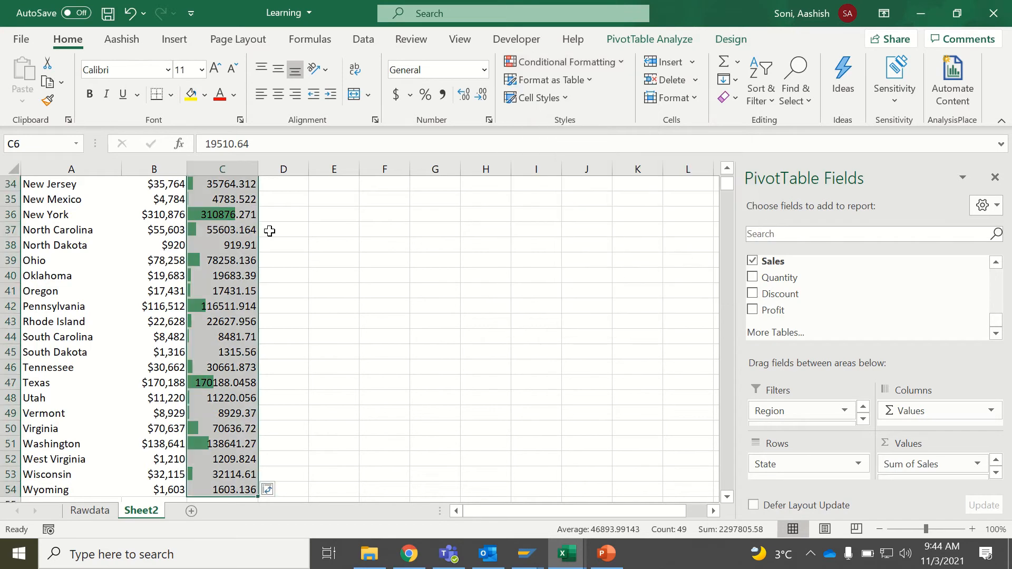
# Give the Sum of Sales2 field the custom number format ;;; so only its data bars are displayed
pyautogui.click(231, 198)
pyautogui.scroll(10, 231, 198)
pyautogui.click(231, 199)
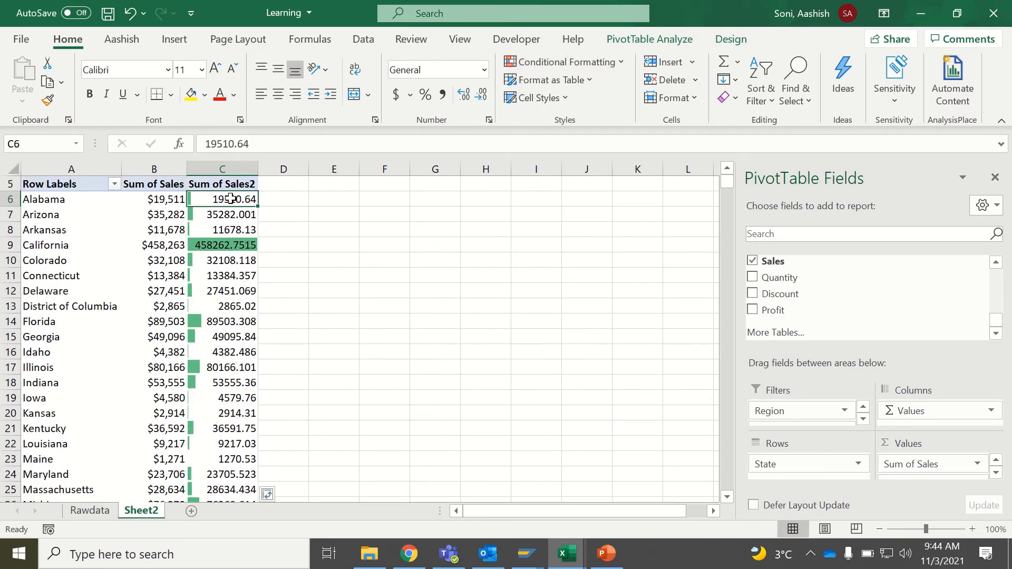
pyautogui.rightClick(231, 199)
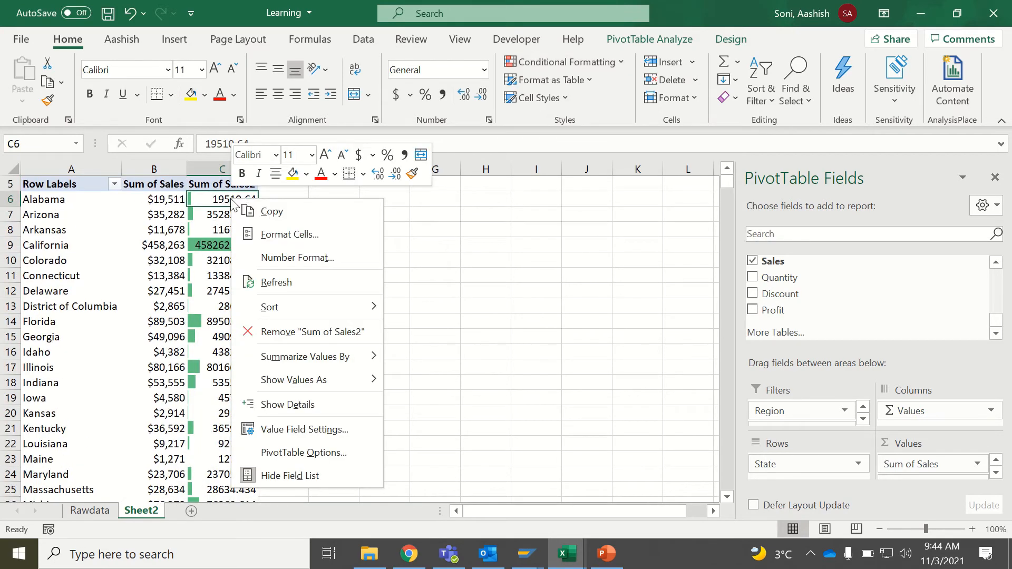
pyautogui.click(275, 262)
pyautogui.click(96, 246)
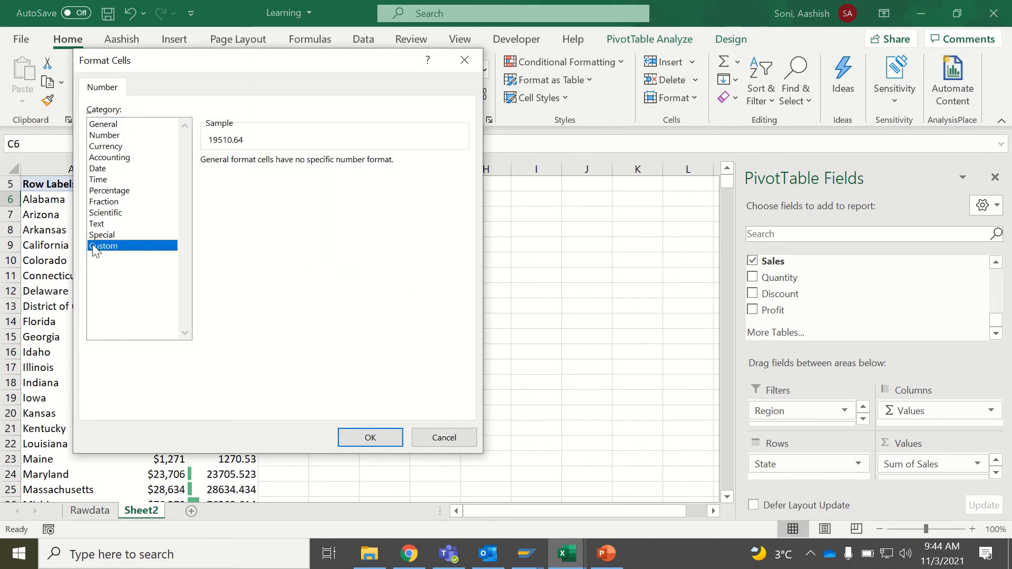
pyautogui.moveTo(259, 176); pyautogui.dragTo(149, 177)
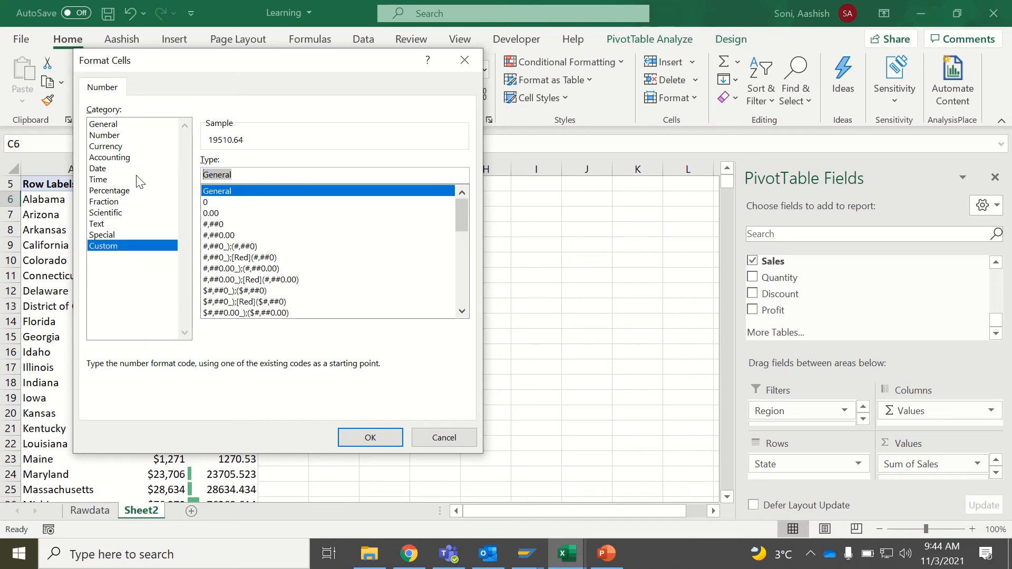
pyautogui.write(';;;')
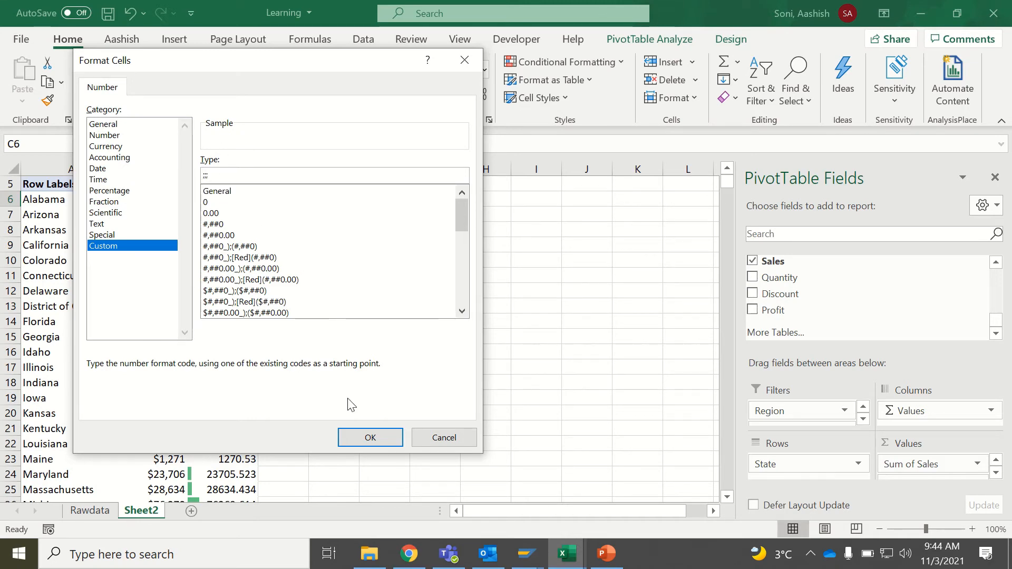
pyautogui.click(366, 438)
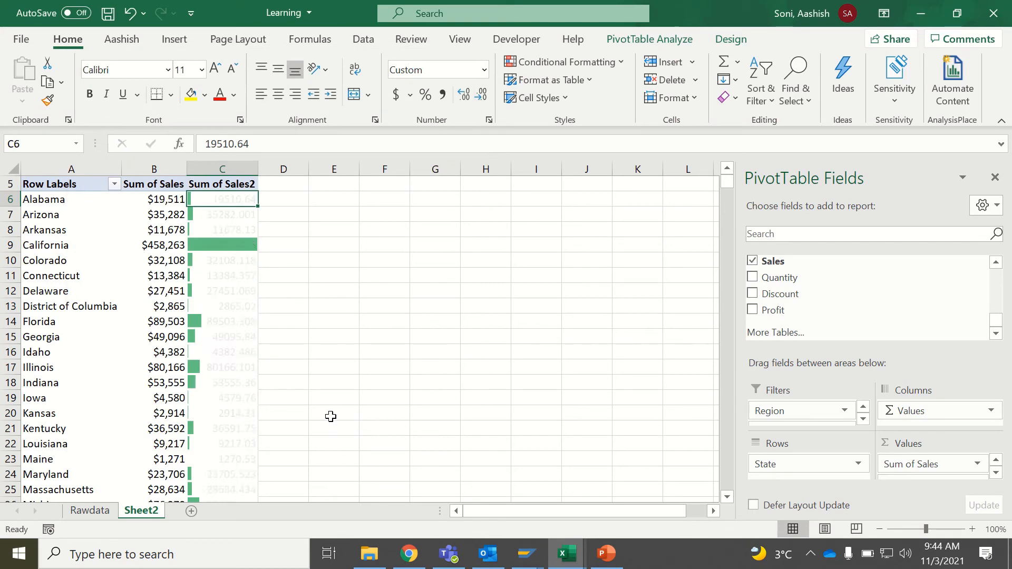
# Examine the Sum of Sales2 data bars beside the state sales values, down the list and back to the first rows
pyautogui.click(136, 270)
pyautogui.press('Down')
pyautogui.press('Down')
pyautogui.press('Down')
pyautogui.press('Down')
pyautogui.press('Down')
pyautogui.press('Down')
pyautogui.press('Down')
pyautogui.press('Down')
pyautogui.press('Down')
pyautogui.press('Down')
pyautogui.press('Down')
pyautogui.press('Down')
pyautogui.press('Down')
pyautogui.press('Down')
pyautogui.press('Down')
pyautogui.press('Down')
pyautogui.press('Down')
pyautogui.press('Down')
pyautogui.press('Down')
pyautogui.press('Down')
pyautogui.press('Down')
pyautogui.press('Down')
pyautogui.press('Down')
pyautogui.press('Down')
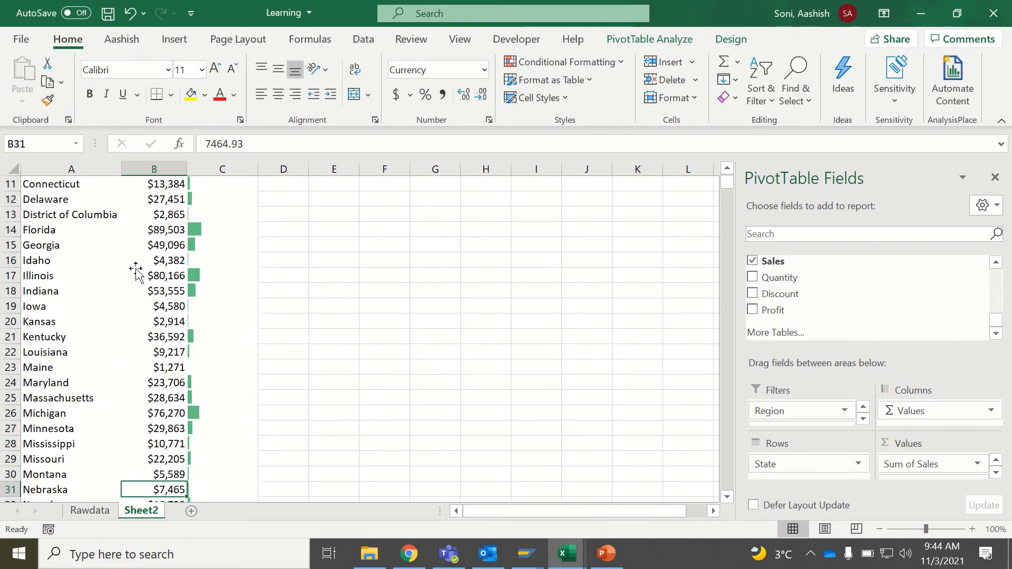
pyautogui.press('Up')
pyautogui.press('Up')
pyautogui.press('Up')
pyautogui.press('Up')
pyautogui.press('Up')
pyautogui.press('Up')
pyautogui.press('Up')
pyautogui.press('Up')
pyautogui.press('Up')
pyautogui.press('Up')
pyautogui.press('Up')
pyautogui.press('Up')
pyautogui.press('Up')
pyautogui.press('Up')
pyautogui.press('Up')
pyautogui.press('Up')
pyautogui.press('Up')
pyautogui.press('Up')
pyautogui.press('Up')
pyautogui.press('Up')
pyautogui.press('Up')
pyautogui.press('Up')
pyautogui.press('Up')
pyautogui.press('Up')
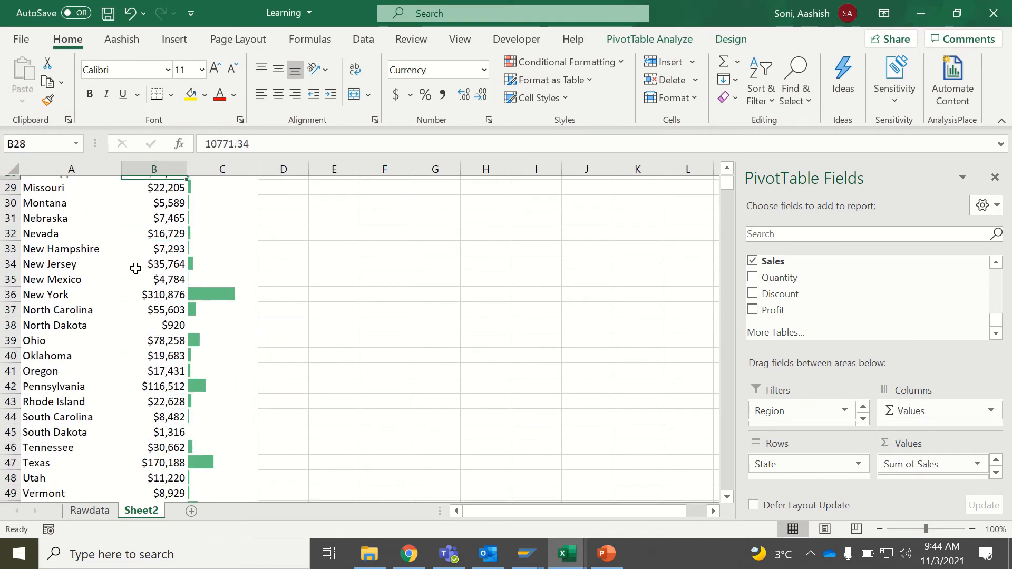
pyautogui.press('Down')
pyautogui.press('Down')
pyautogui.press('Down')
pyautogui.press('Down')
pyautogui.press('Down')
pyautogui.press('Down')
pyautogui.press('Down')
pyautogui.press('Down')
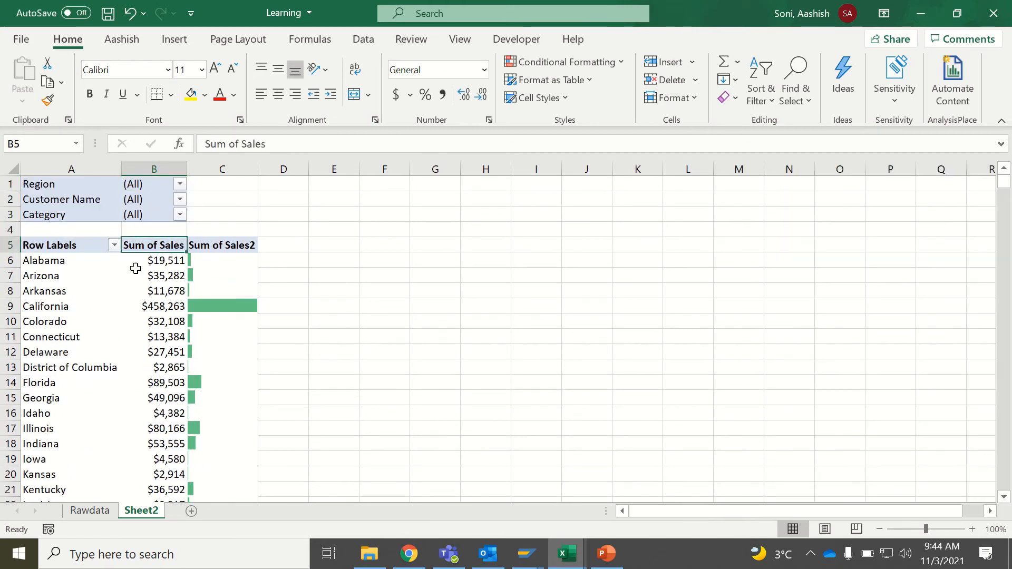
pyautogui.press('Right')
pyautogui.press('Up')
pyautogui.press('Up')
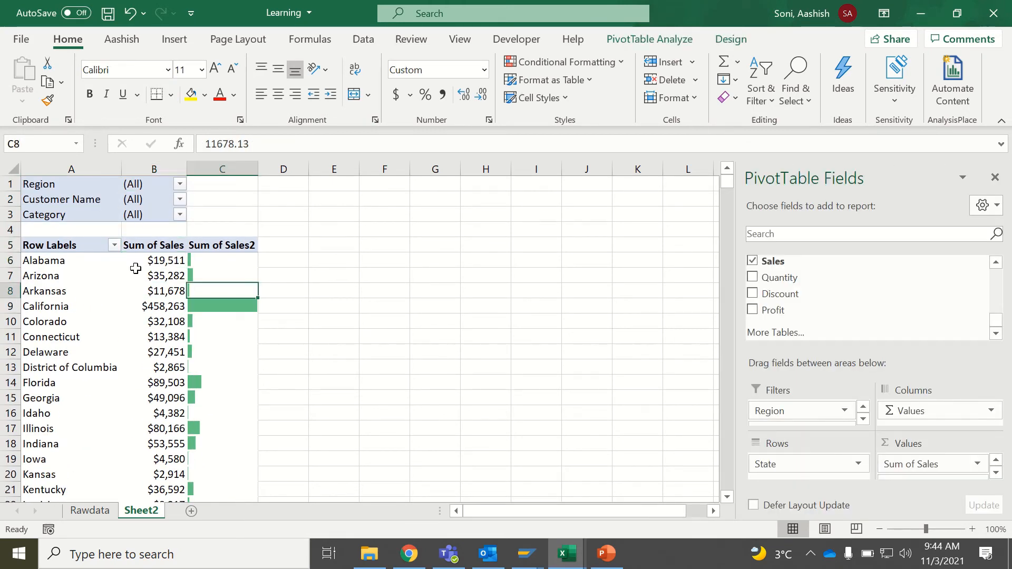
pyautogui.press('Left')
pyautogui.press('Right')
pyautogui.press('Left')
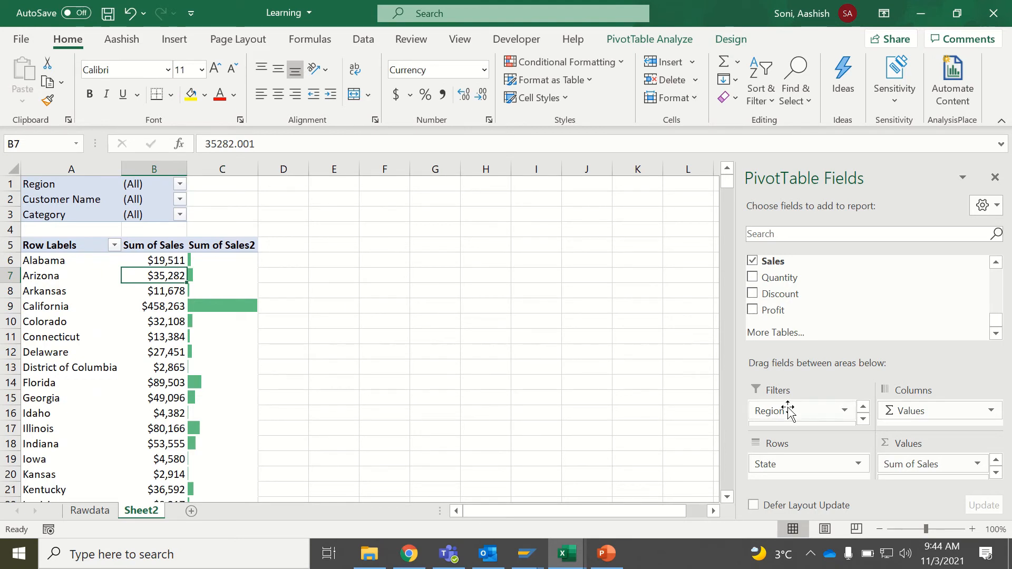
# Replace State with Region and Region with Customer Name as the pivot table's row field, moving each replaced field to Filters
pyautogui.moveTo(789, 411)
pyautogui.mouseDown()
pyautogui.moveTo(785, 466)
pyautogui.moveTo(789, 477)
pyautogui.moveTo(806, 478)
pyautogui.moveTo(779, 419)
pyautogui.mouseUp()
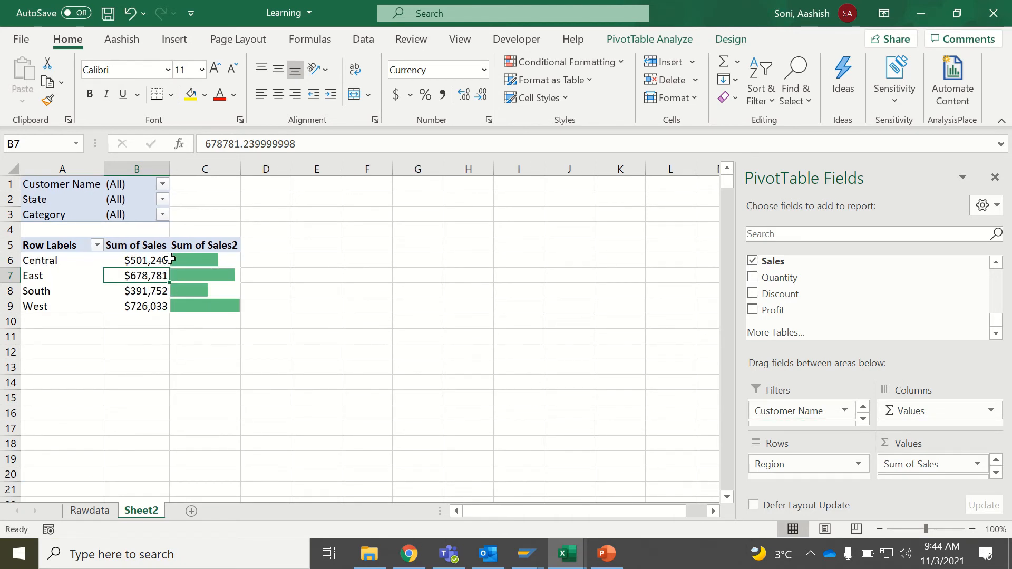
pyautogui.moveTo(775, 410)
pyautogui.mouseDown()
pyautogui.moveTo(797, 492)
pyautogui.moveTo(795, 420)
pyautogui.moveTo(782, 416)
pyautogui.mouseUp()
# Examine the Sum of Sales2 data bars beside the customer sales values, down to row 37 and back up the list
pyautogui.click(238, 302)
pyautogui.press('Down')
pyautogui.press('Down')
pyautogui.press('Down')
pyautogui.press('Down')
pyautogui.press('Down')
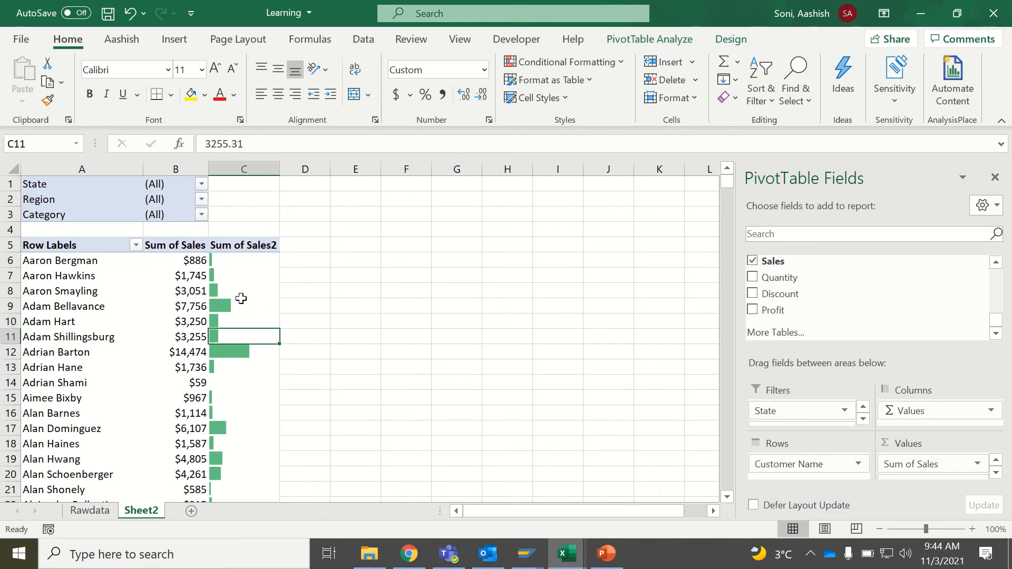
pyautogui.press('Down')
pyautogui.press('Down')
pyautogui.press('Down')
pyautogui.press('Down')
pyautogui.press('Down')
pyautogui.press('Down')
pyautogui.press('Down')
pyautogui.press('Down')
pyautogui.press('Down')
pyautogui.press('Down')
pyautogui.press('Down')
pyautogui.press('Down')
pyautogui.press('Down')
pyautogui.press('Down')
pyautogui.press('Down')
pyautogui.press('Down')
pyautogui.press('Down')
pyautogui.press('Down')
pyautogui.press('Down')
pyautogui.press('Down')
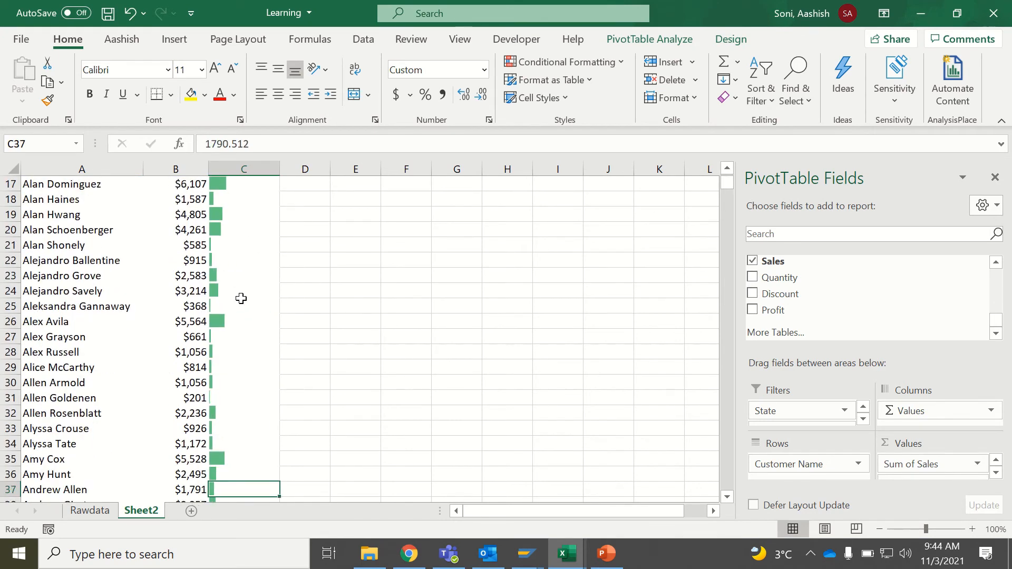
pyautogui.press('Up')
pyautogui.press('Up')
pyautogui.press('Up')
pyautogui.press('Up')
pyautogui.press('Up')
pyautogui.press('Up')
pyautogui.press('Up')
pyautogui.press('Up')
pyautogui.press('Up')
pyautogui.press('Up')
pyautogui.press('Up')
pyautogui.press('Up')
pyautogui.press('Up')
pyautogui.press('Up')
pyautogui.press('Up')
pyautogui.press('Up')
pyautogui.press('Up')
pyautogui.press('Up')
pyautogui.press('Up')
pyautogui.press('Up')
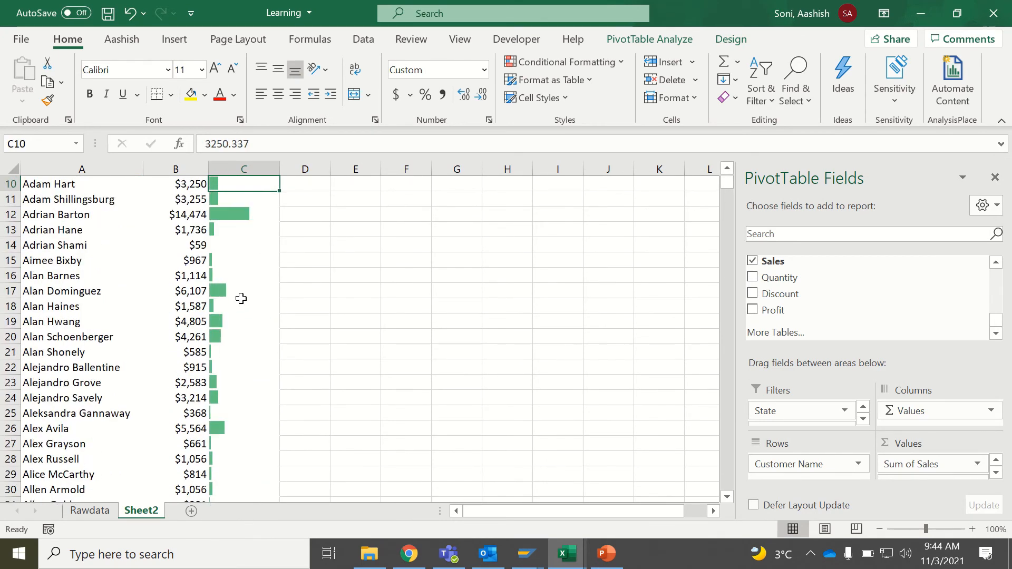
# Replace Customer Name with State as the pivot table's row field, moving Customer Name to Filters
pyautogui.press('Down')
pyautogui.press('Down')
pyautogui.press('Down')
pyautogui.press('Down')
pyautogui.press('Down')
pyautogui.press('Left')
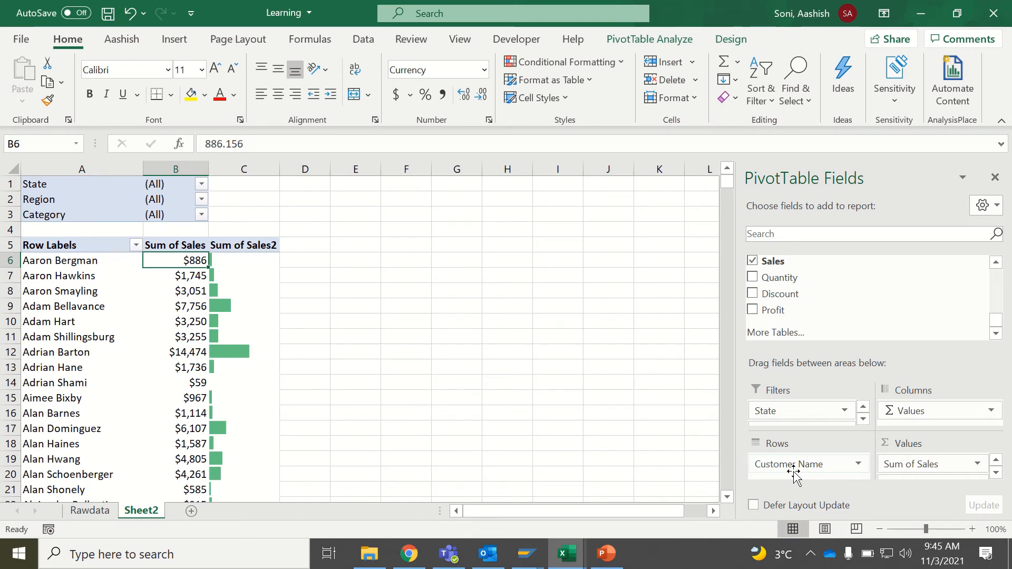
pyautogui.moveTo(783, 413)
pyautogui.mouseDown()
pyautogui.moveTo(797, 478)
pyautogui.moveTo(785, 463)
pyautogui.moveTo(784, 421)
pyautogui.mouseUp()
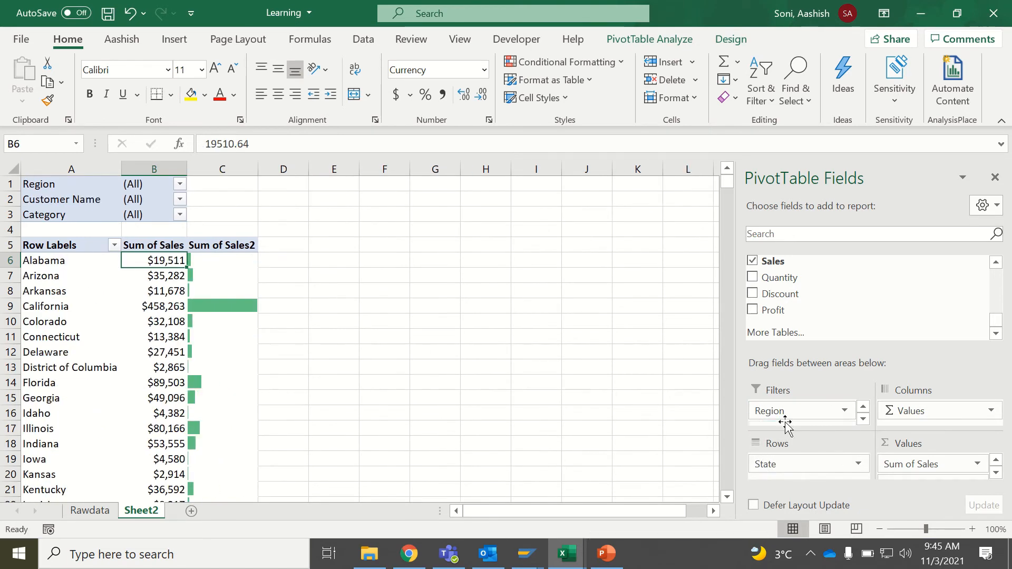
# Clear the conditional formatting rules from the entire sheet
pyautogui.click(227, 248)
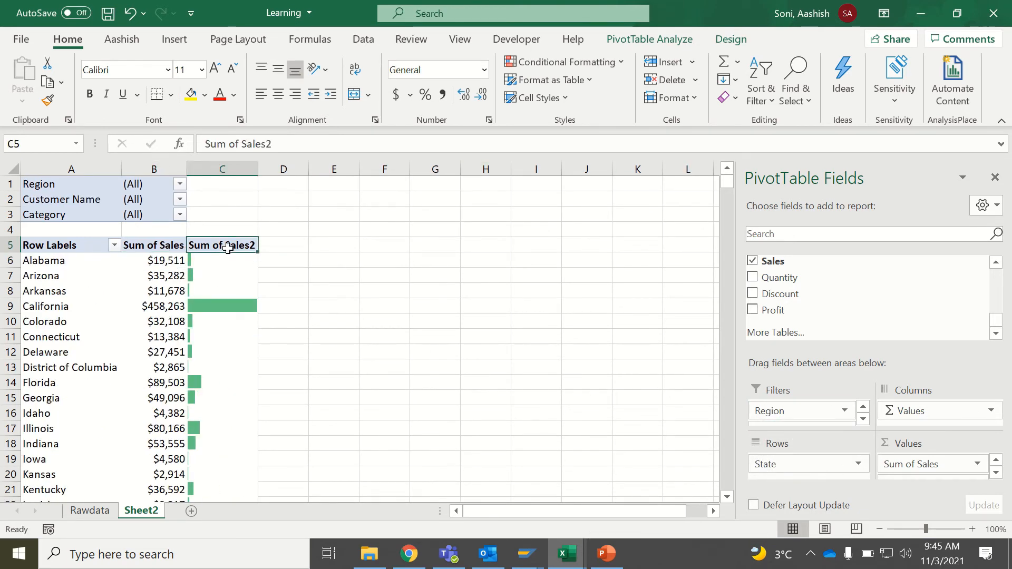
pyautogui.click(556, 54)
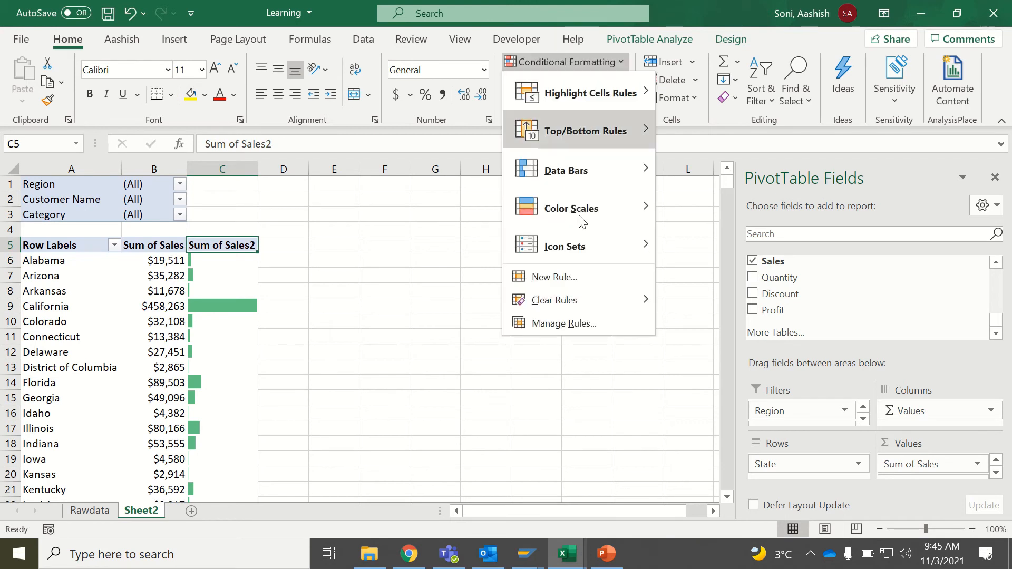
pyautogui.moveTo(597, 308)
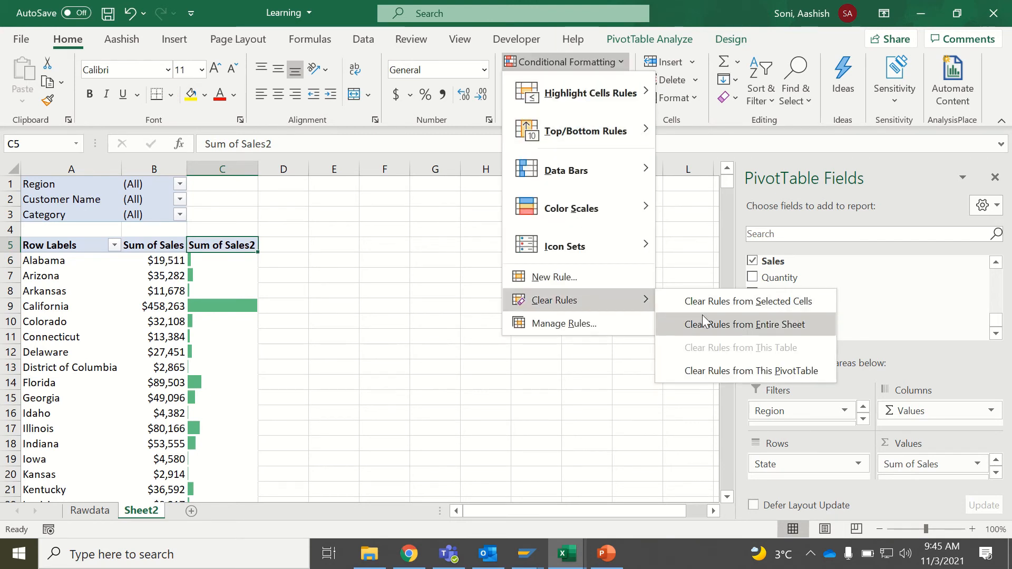
pyautogui.click(705, 324)
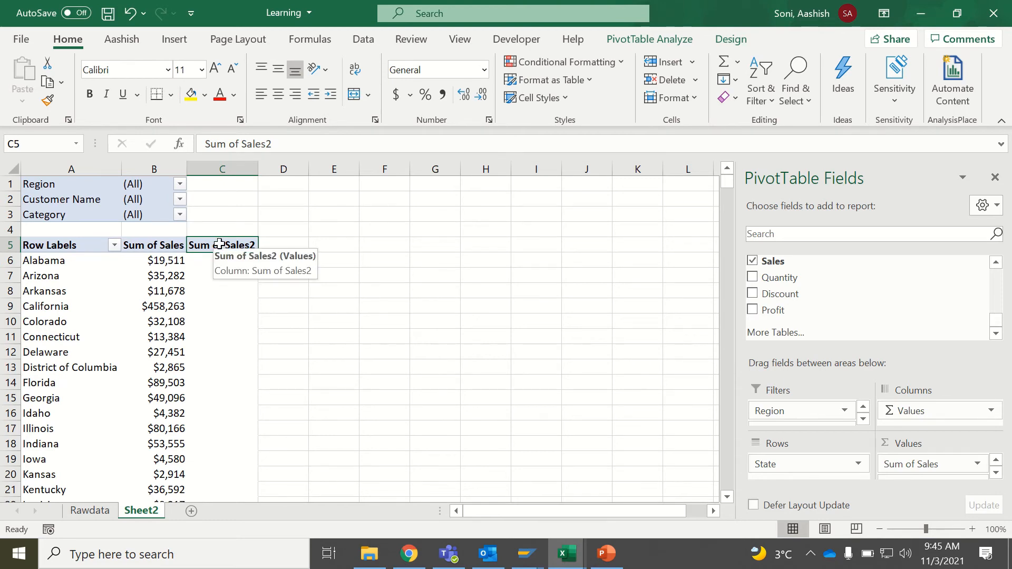
pyautogui.click(213, 260)
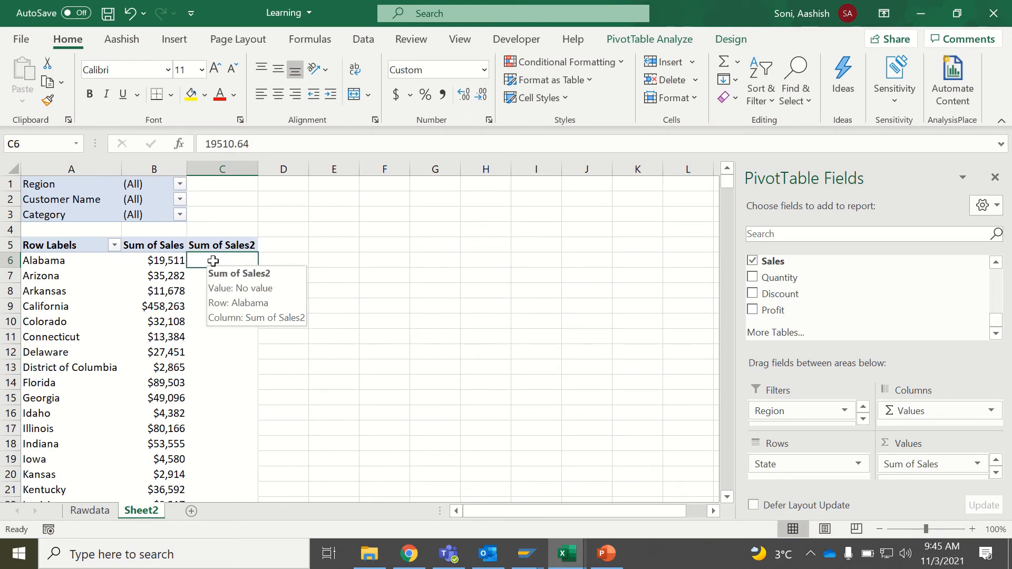
pyautogui.hotkey('ctrl', 'shift', 'Down')
pyautogui.rightClick(213, 261)
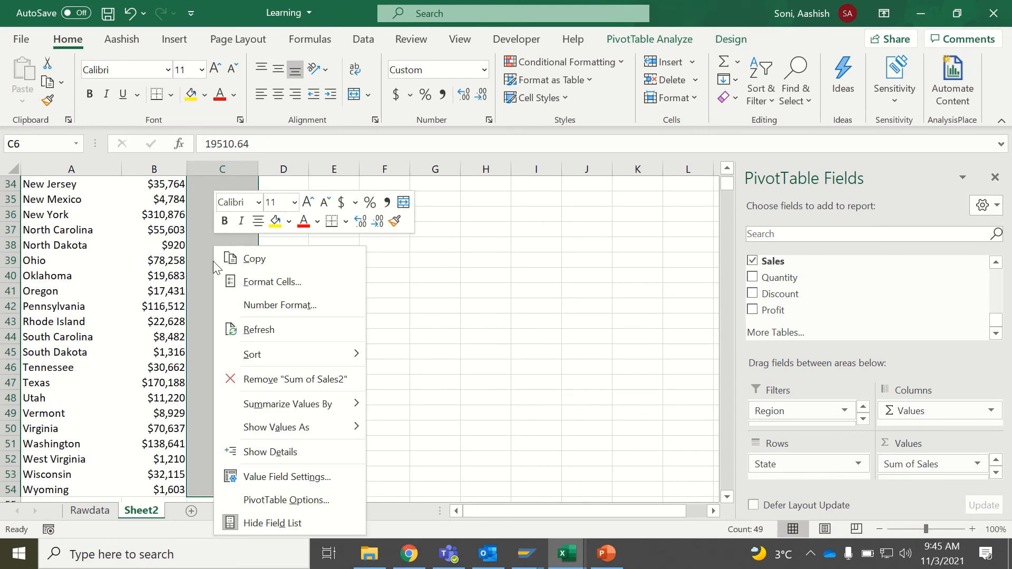
pyautogui.click(584, 61)
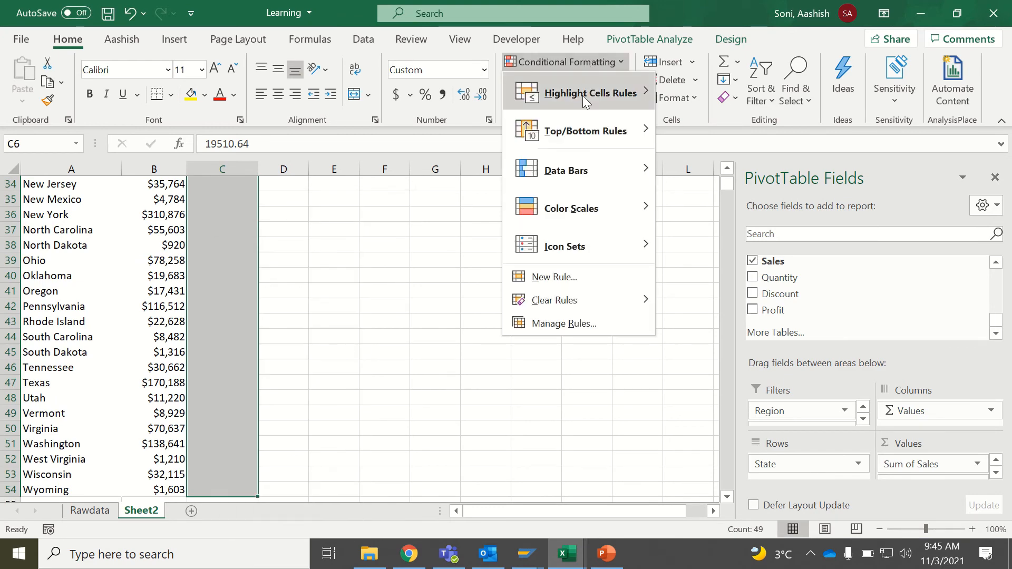
pyautogui.click(199, 239)
pyautogui.click(203, 244)
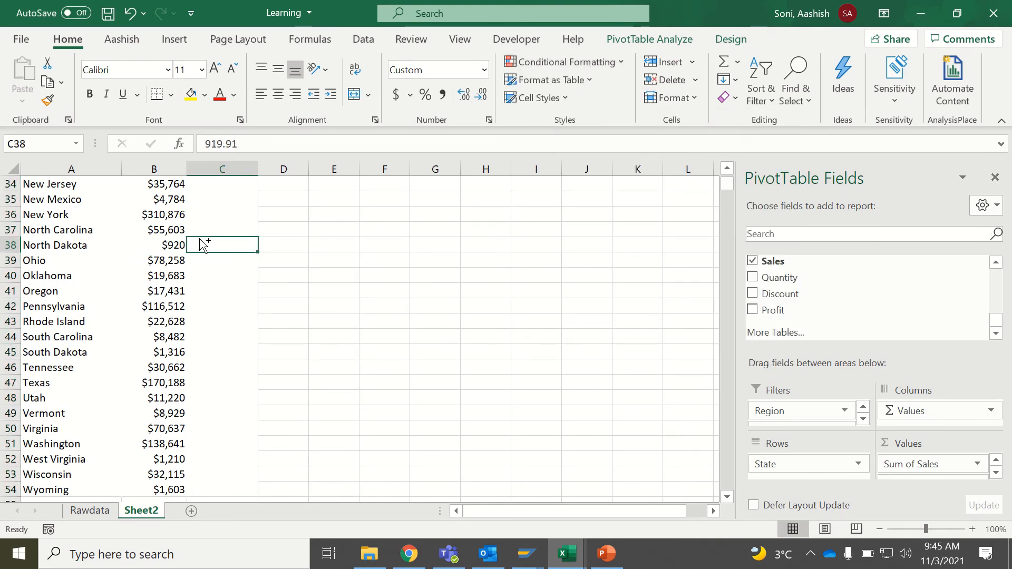
# Apply the Green - Yellow - Red color scale to Alabama's Sum of Sales2 cell and extend it to all Sum of Sales2 values for State
pyautogui.hotkey('ctrl', 'Up')
pyautogui.press('Down')
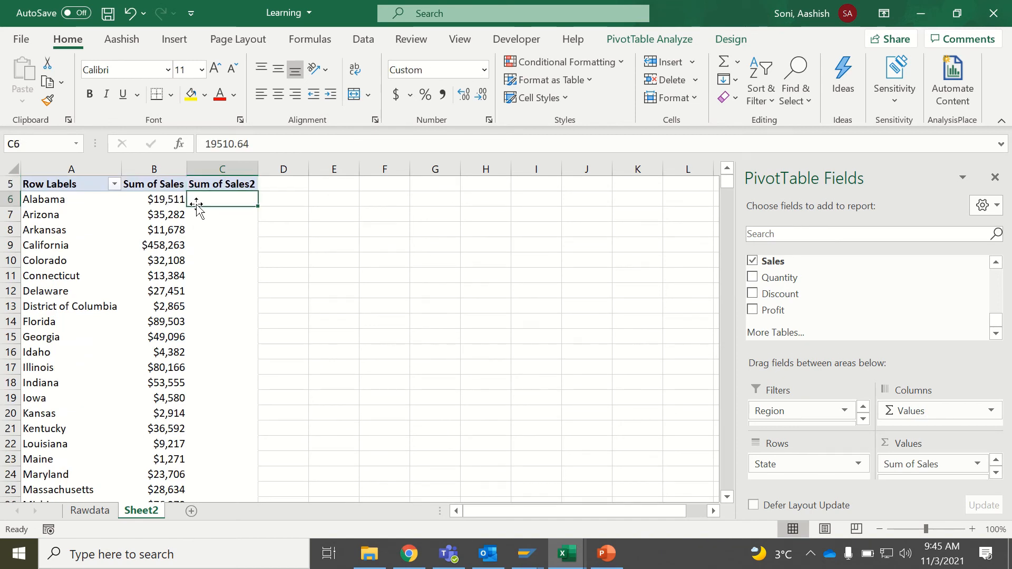
pyautogui.click(588, 67)
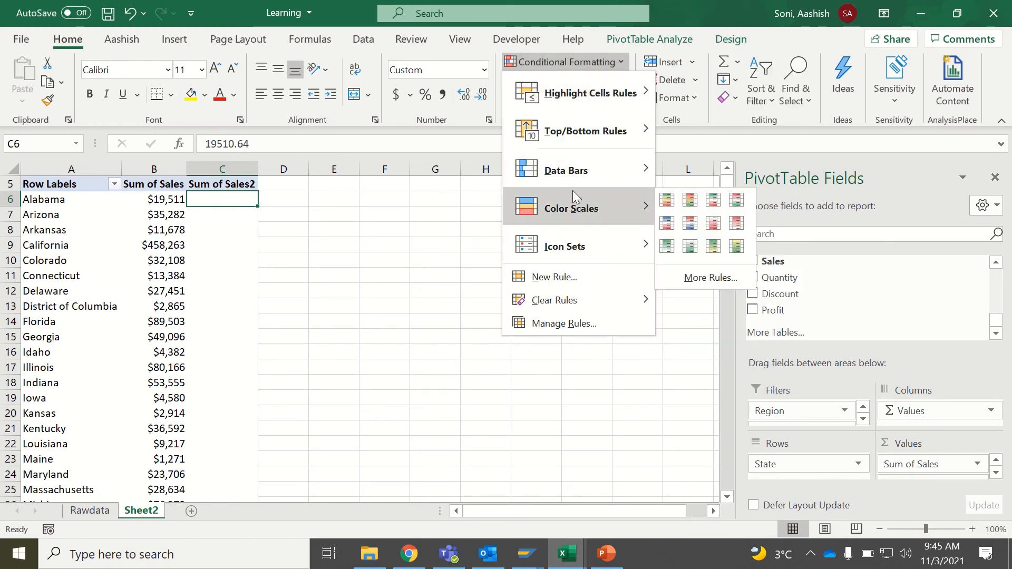
pyautogui.moveTo(574, 205)
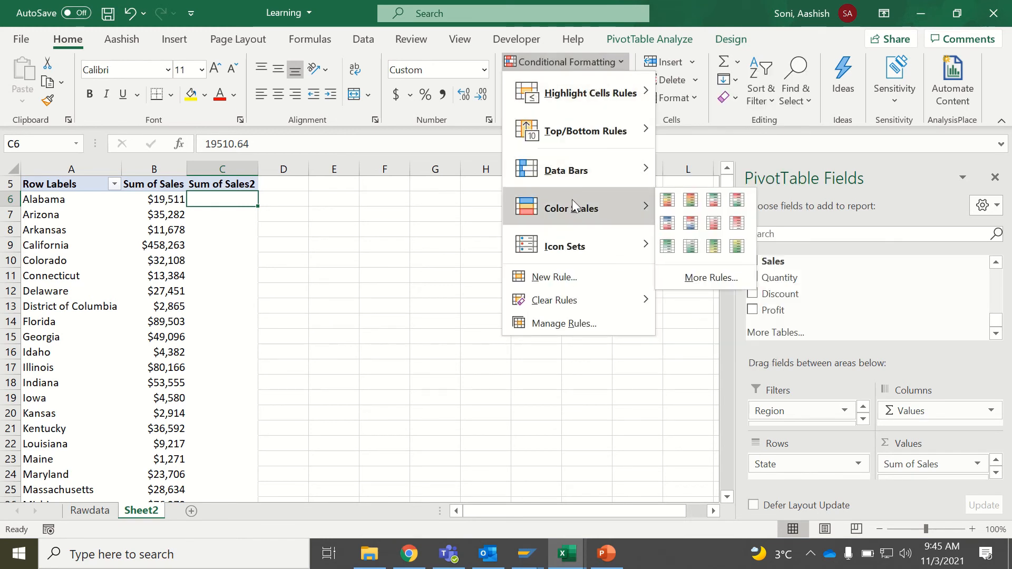
pyautogui.click(668, 200)
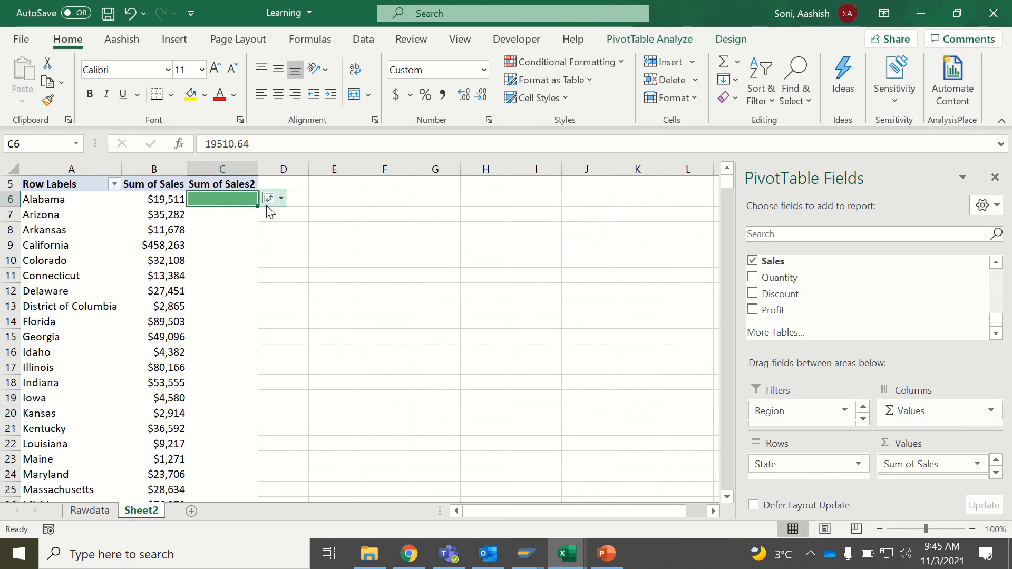
pyautogui.click(282, 199)
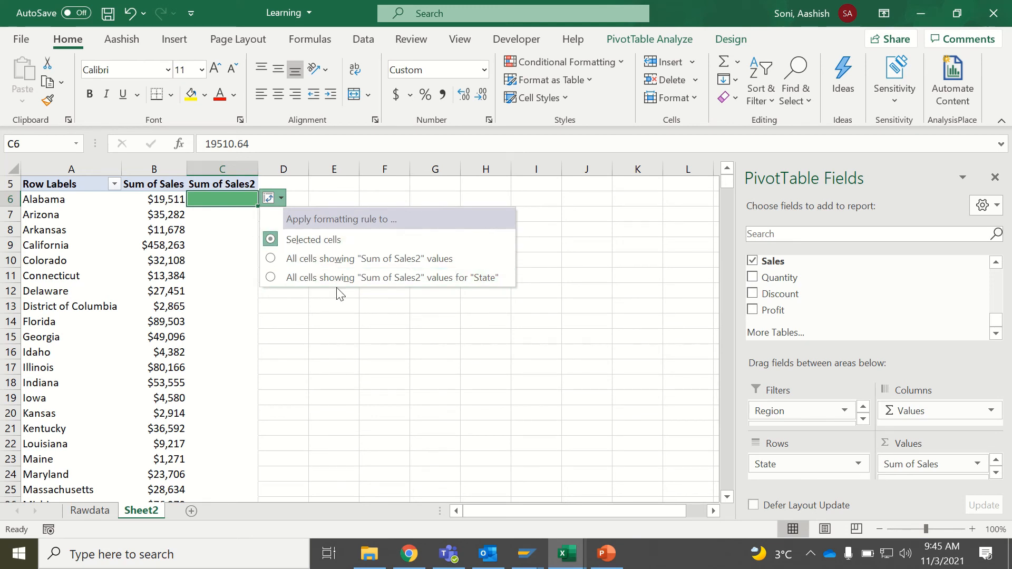
pyautogui.click(271, 280)
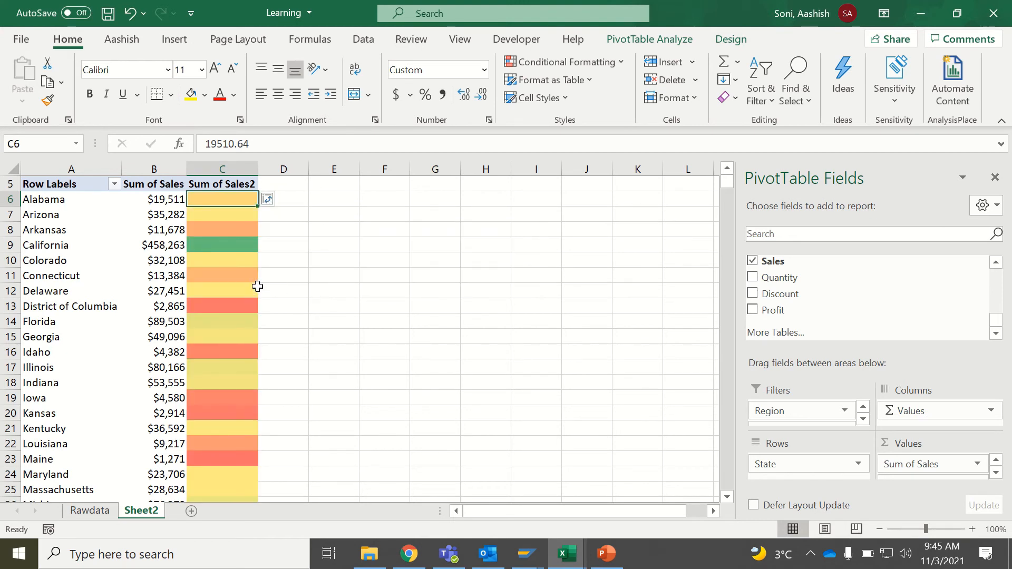
# Undo the color scale on the Sum of Sales2 values for State
pyautogui.click(224, 264)
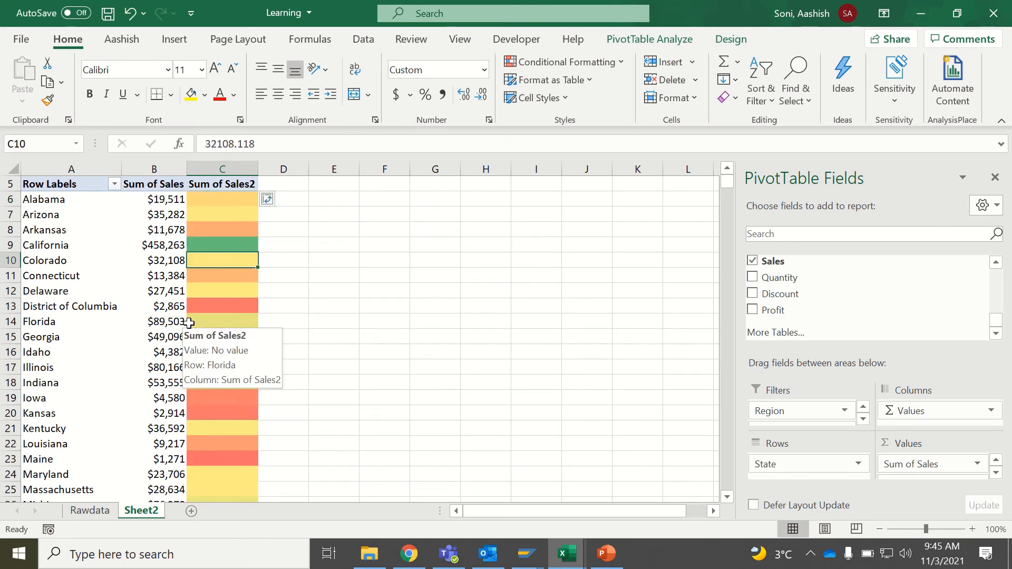
pyautogui.click(554, 61)
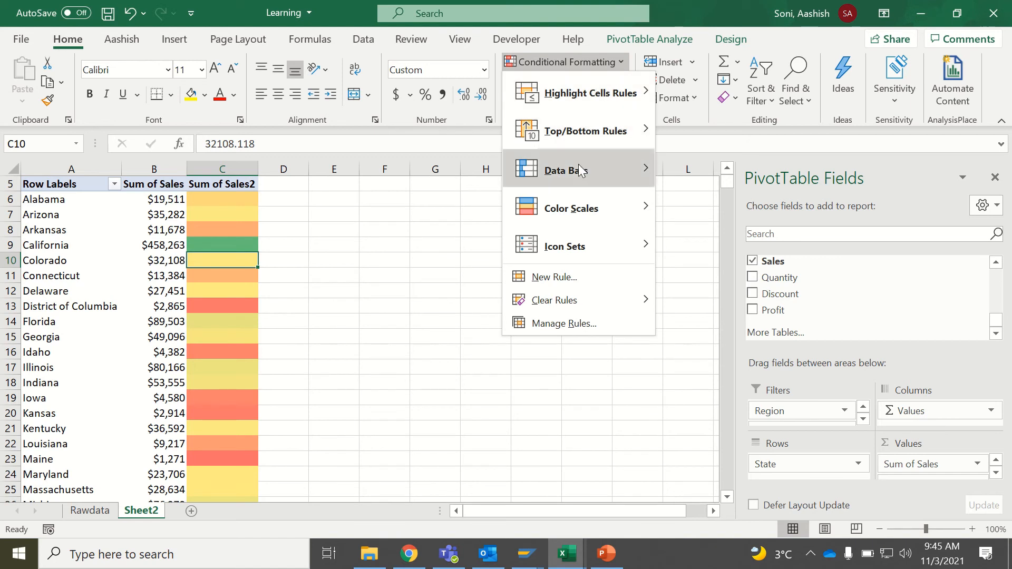
pyautogui.moveTo(569, 168)
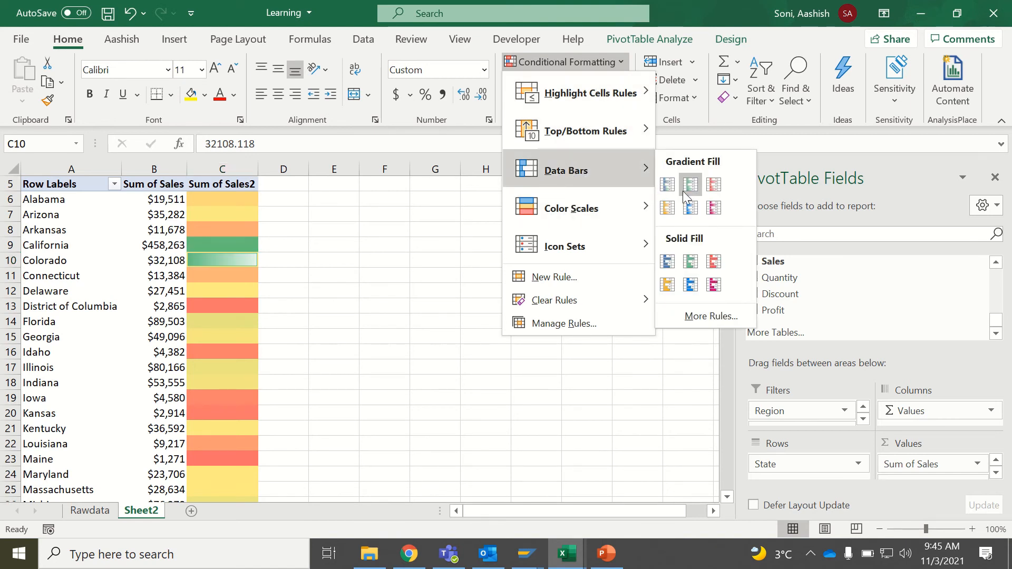
pyautogui.click(449, 228)
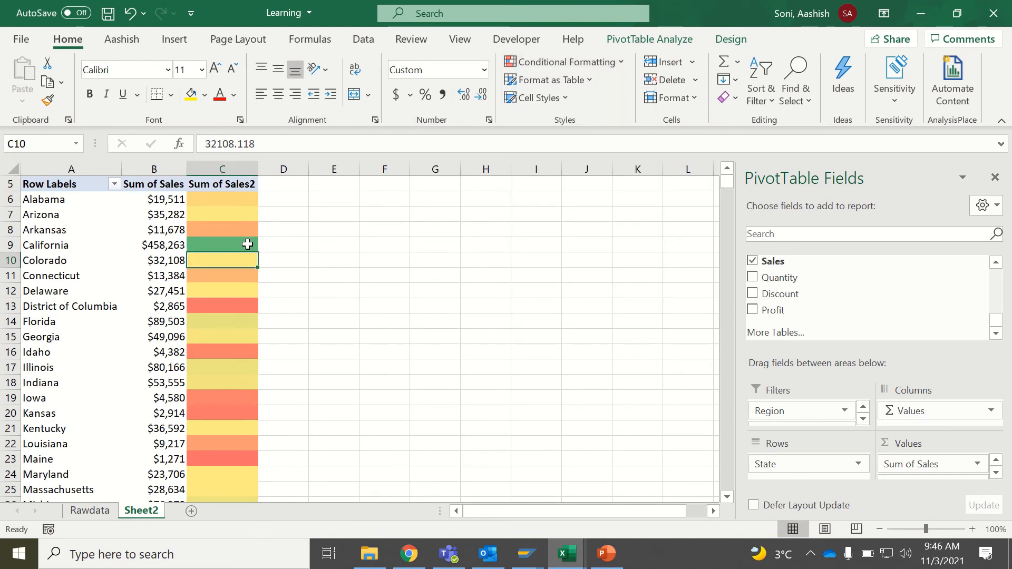
pyautogui.hotkey('ctrl', 'z')
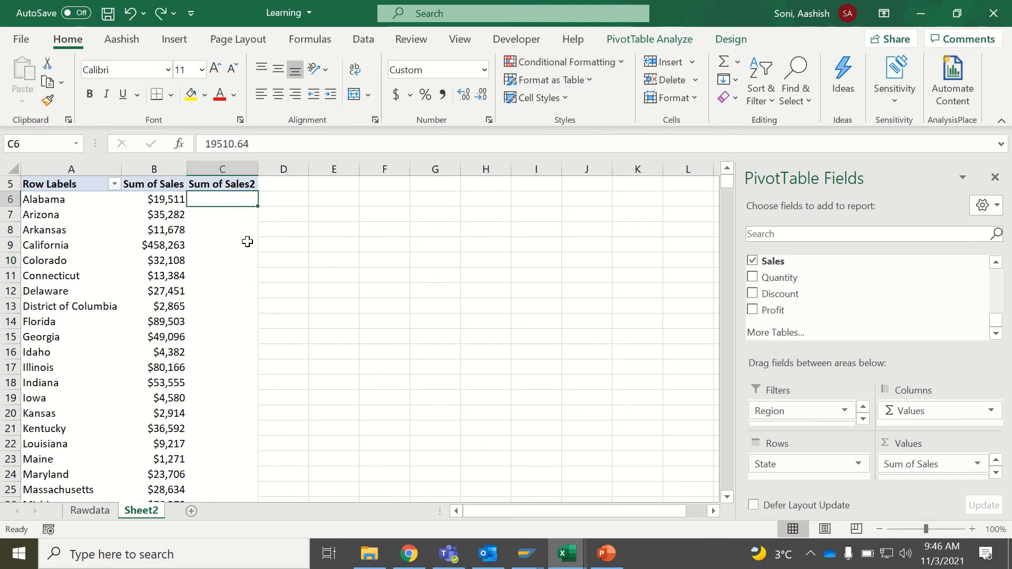
# Apply light blue gradient data bars to Alabama's Sum of Sales2 cell and extend them to all Sum of Sales2 values for State
pyautogui.click(552, 61)
pyautogui.moveTo(632, 180)
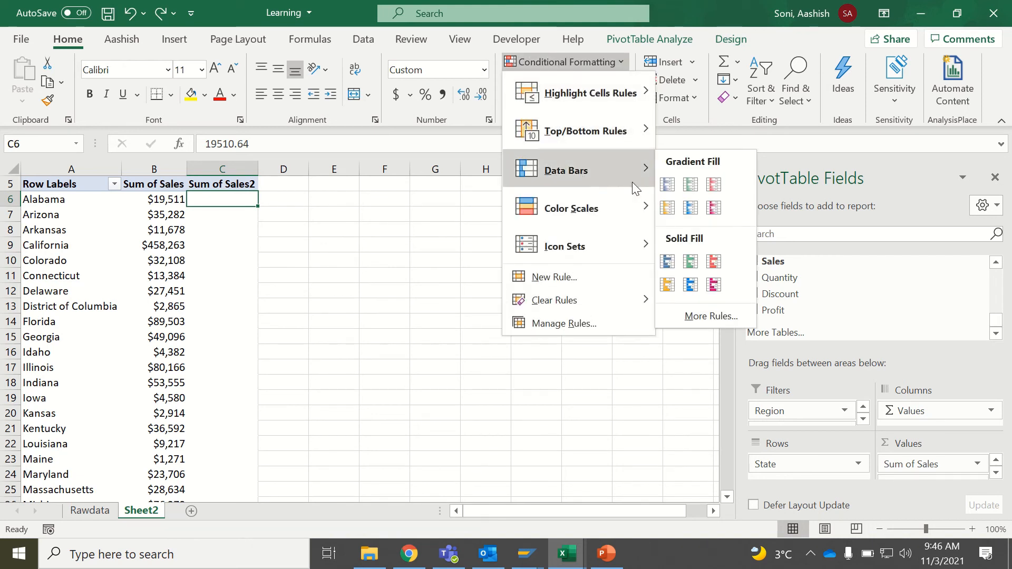
pyautogui.click(691, 209)
pyautogui.click(281, 199)
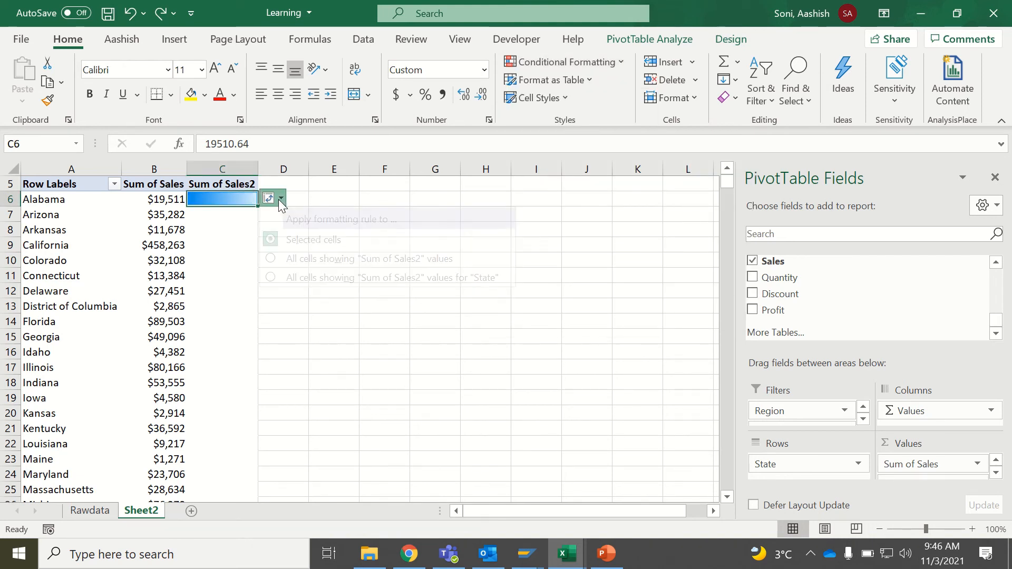
pyautogui.click(271, 278)
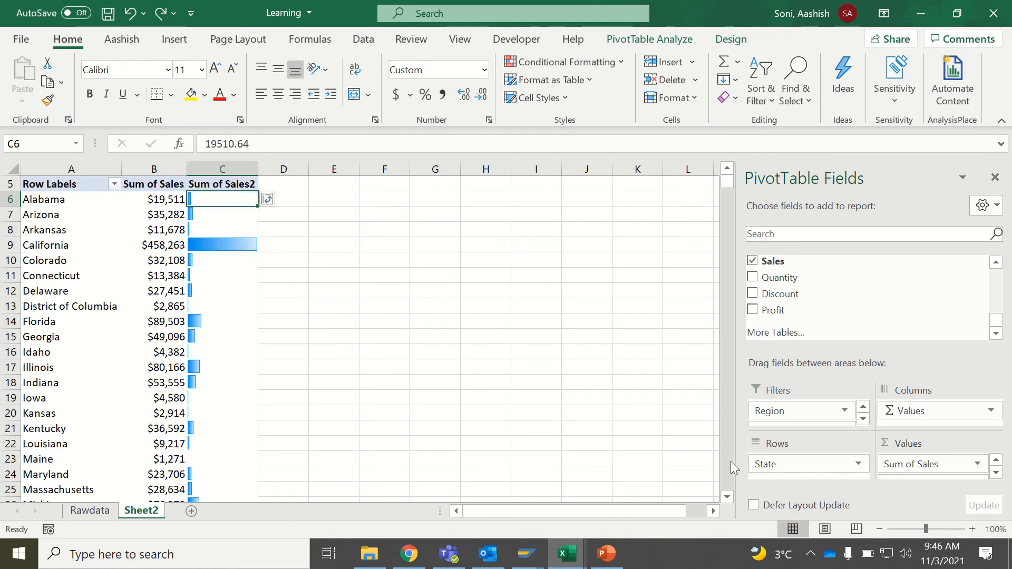
# Replace State with Region as the row field and apply the White - Red color scale to all Sum of Sales2 values for Region
pyautogui.moveTo(789, 464)
pyautogui.mouseDown()
pyautogui.moveTo(788, 423)
pyautogui.moveTo(801, 477)
pyautogui.moveTo(788, 464)
pyautogui.mouseUp()
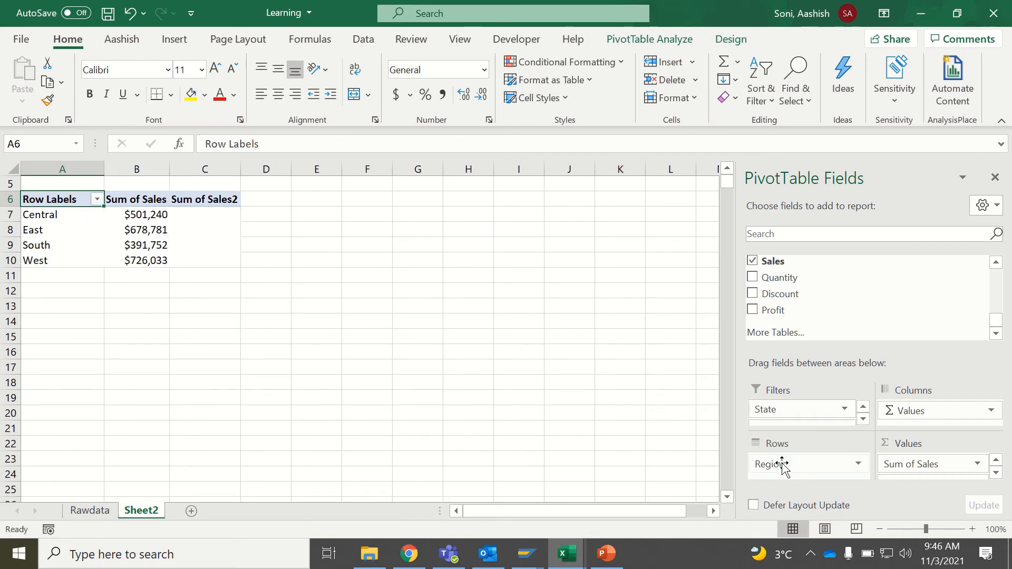
pyautogui.click(203, 214)
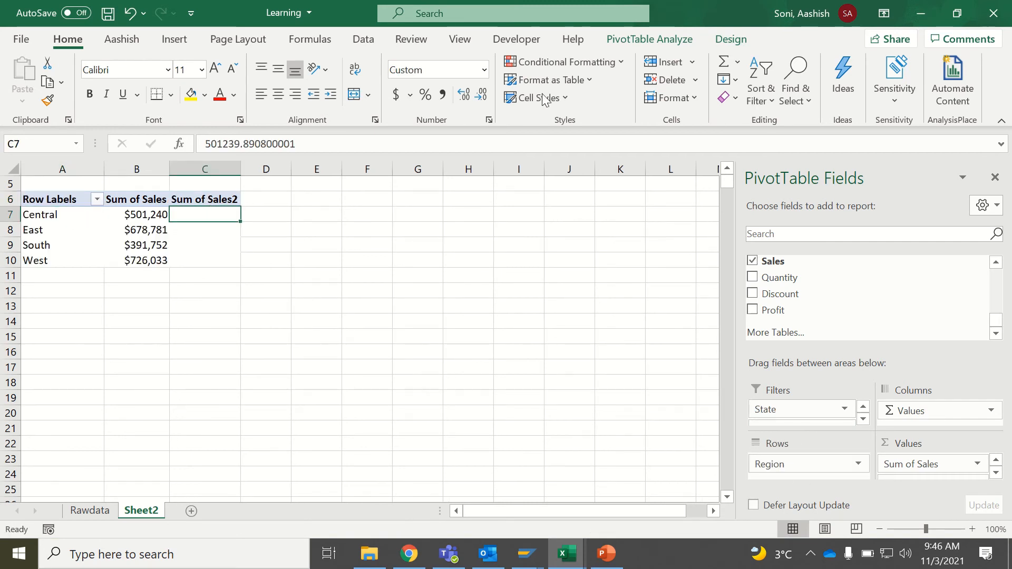
pyautogui.click(564, 63)
pyautogui.moveTo(562, 214)
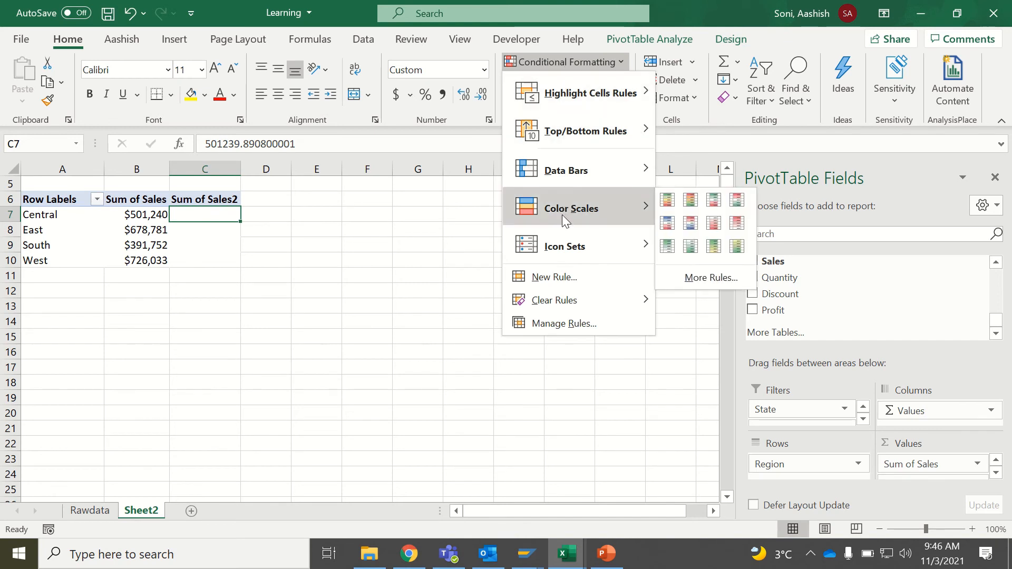
pyautogui.click(714, 223)
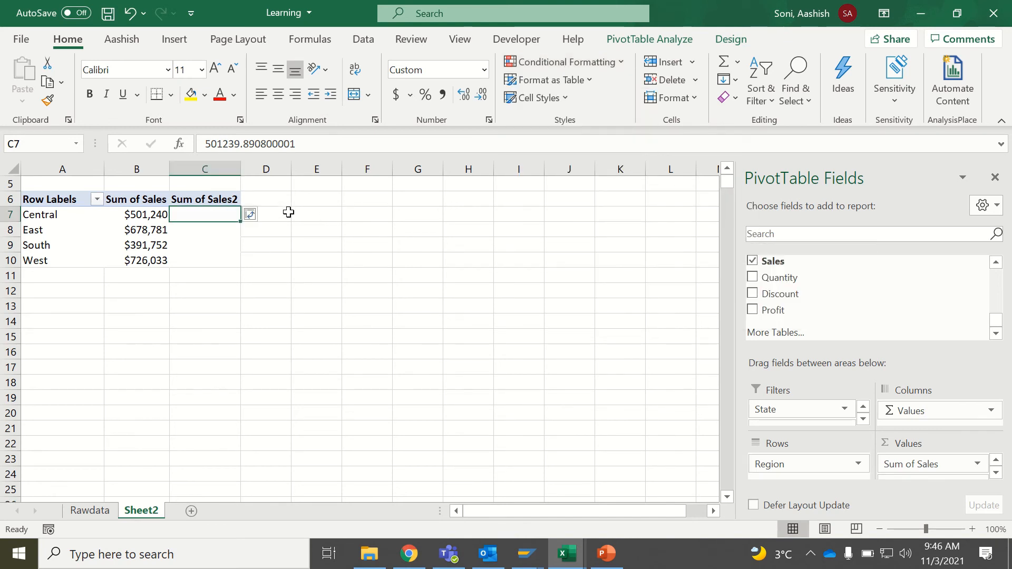
pyautogui.click(256, 215)
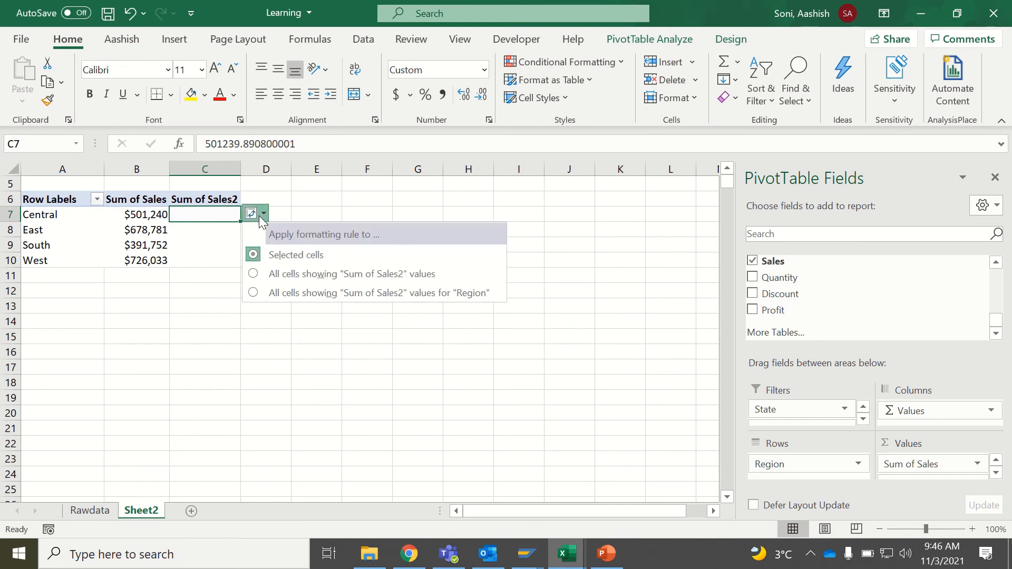
pyautogui.click(253, 293)
pyautogui.click(202, 288)
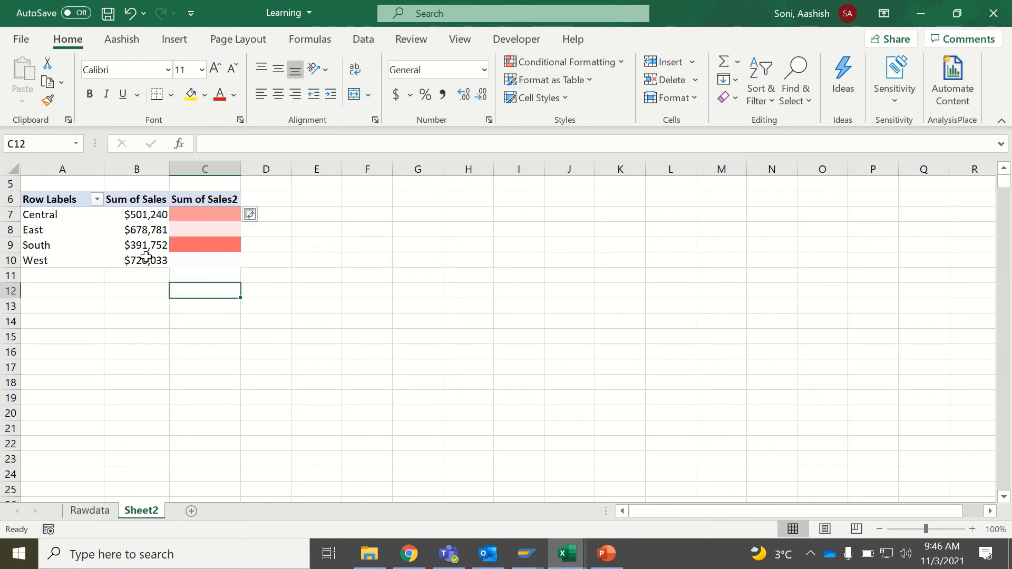
# Replace Region with State as the row field, moving Region to Filters, and review the data bars of the first states
pyautogui.click(143, 227)
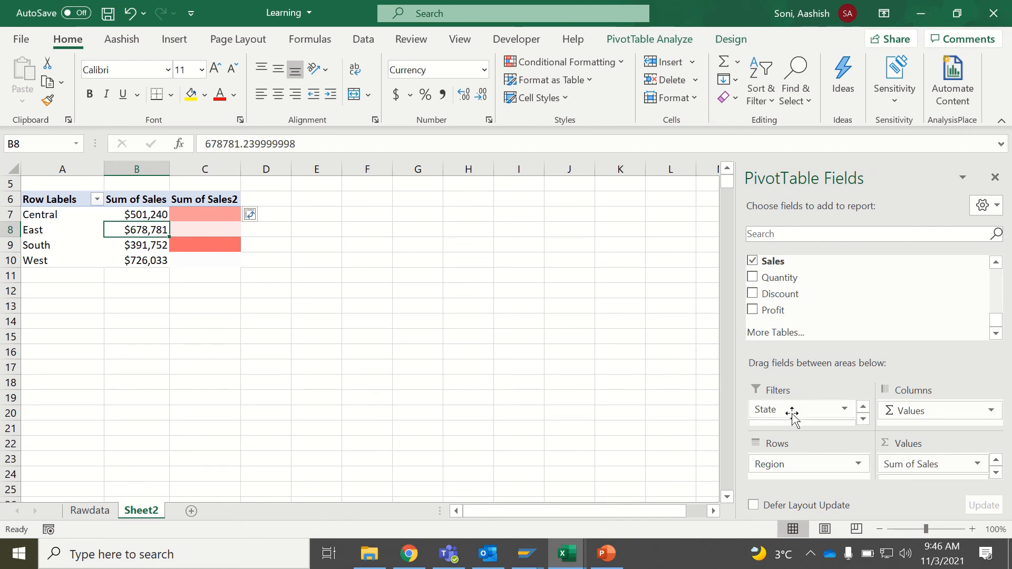
pyautogui.moveTo(782, 465); pyautogui.dragTo(827, 422)
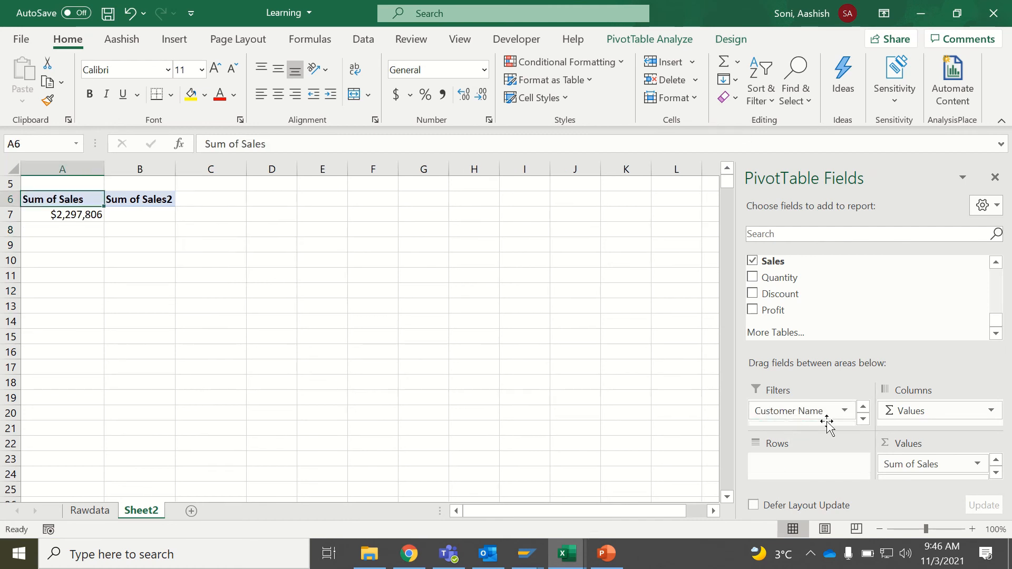
pyautogui.click(863, 419)
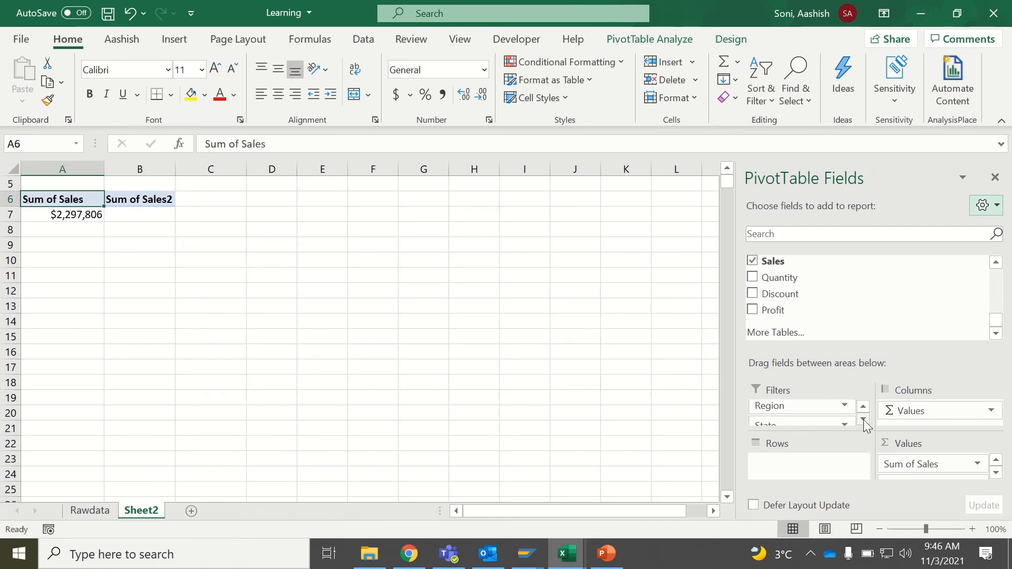
pyautogui.click(865, 419)
pyautogui.moveTo(823, 414); pyautogui.dragTo(815, 470)
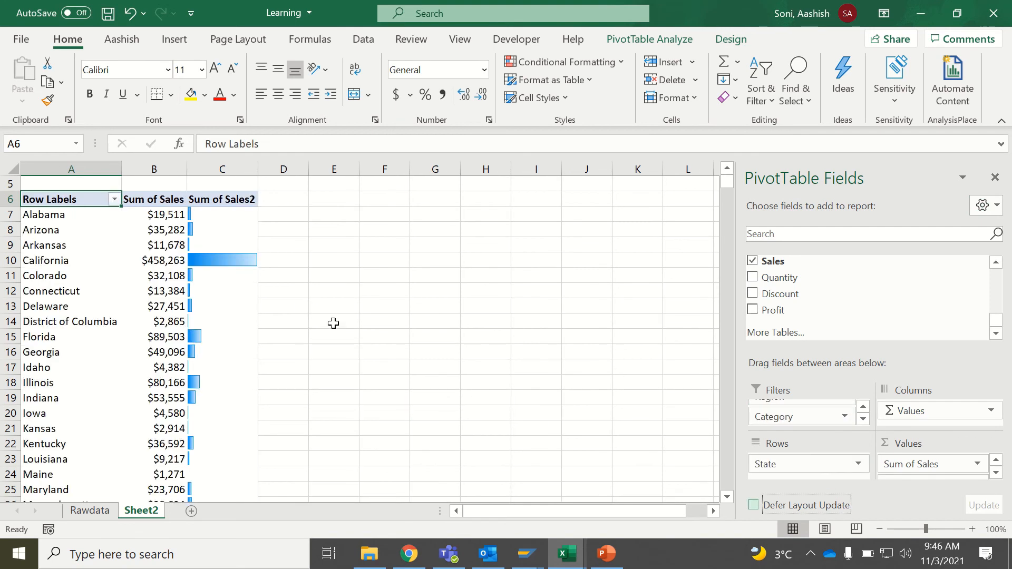
pyautogui.click(211, 246)
pyautogui.press('Down')
pyautogui.press('Down')
pyautogui.press('Down')
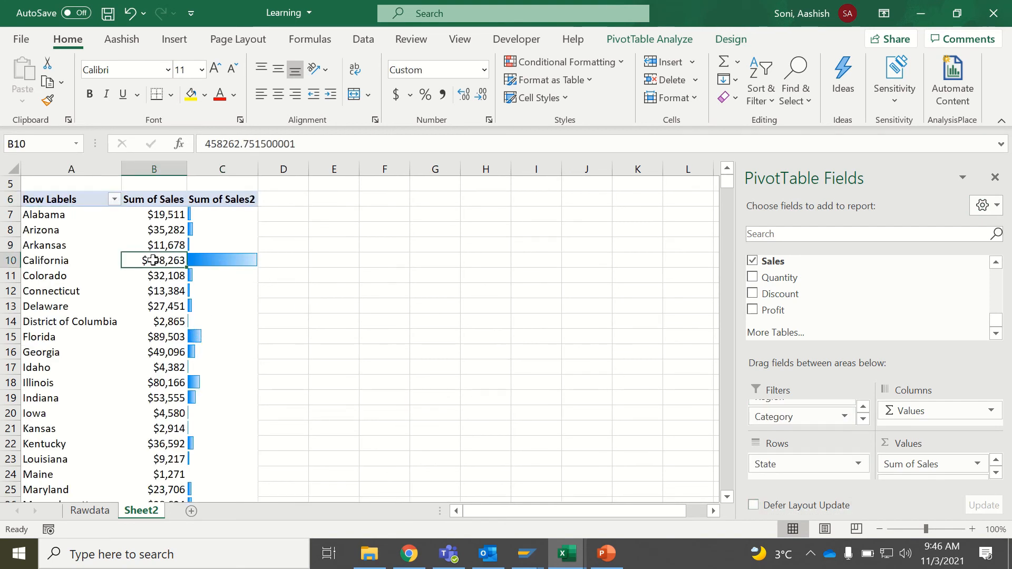
# Review the settings of the data bar rule on Sum of Sales2 for State, leaving the rule unedited
pyautogui.click(180, 304)
pyautogui.click(217, 211)
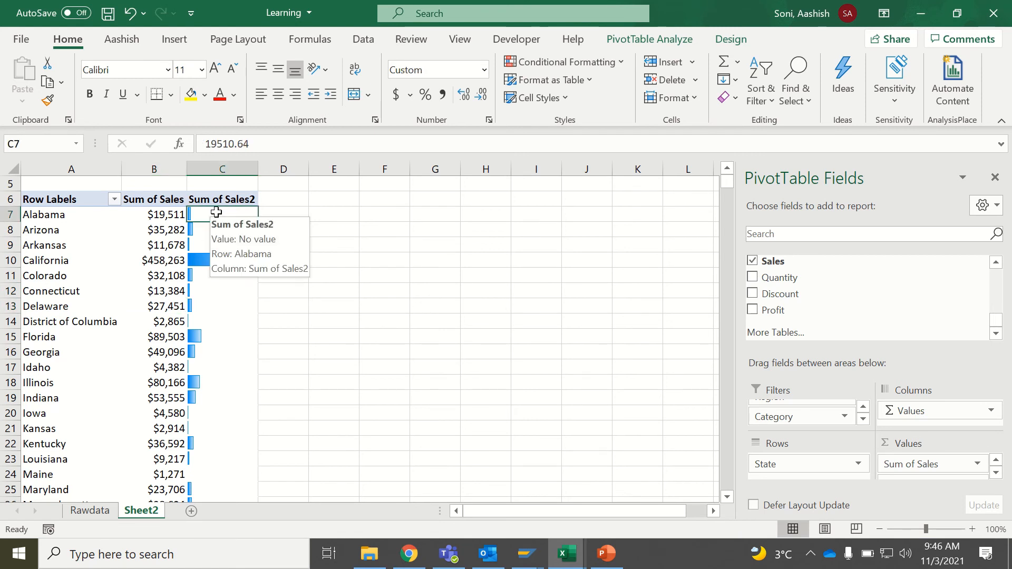
pyautogui.rightClick(217, 211)
pyautogui.press('Escape')
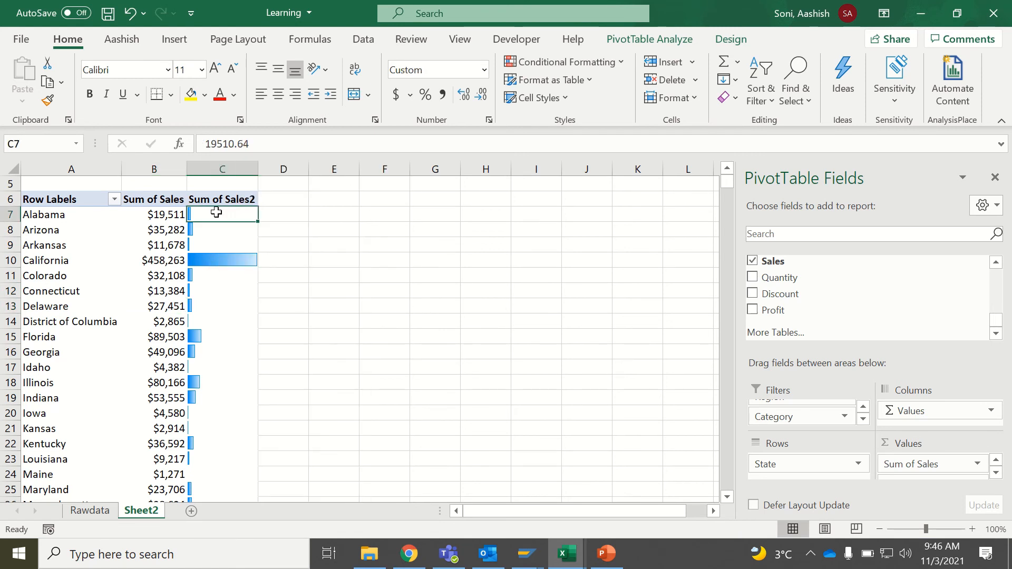
pyautogui.click(557, 61)
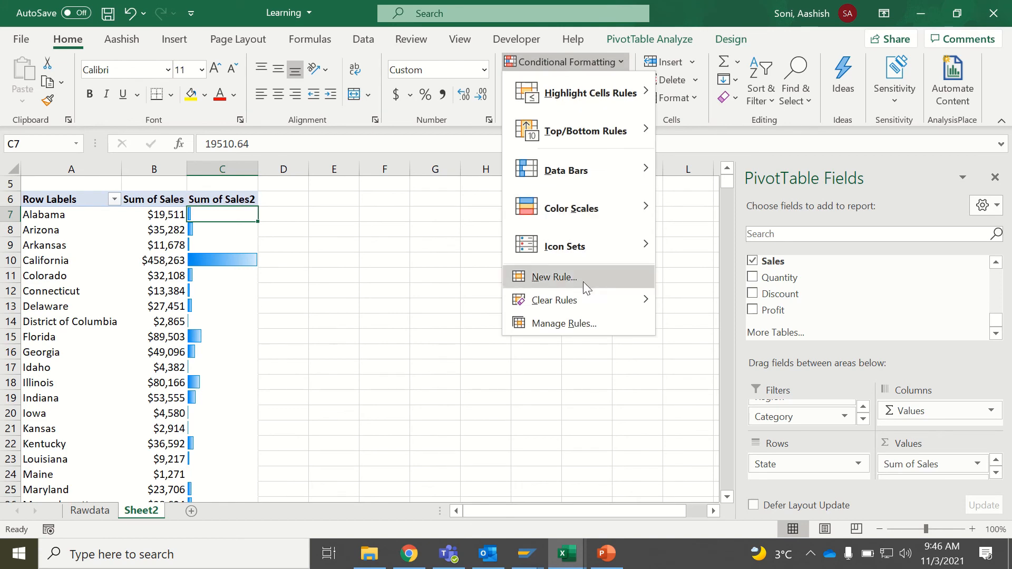
pyautogui.click(564, 329)
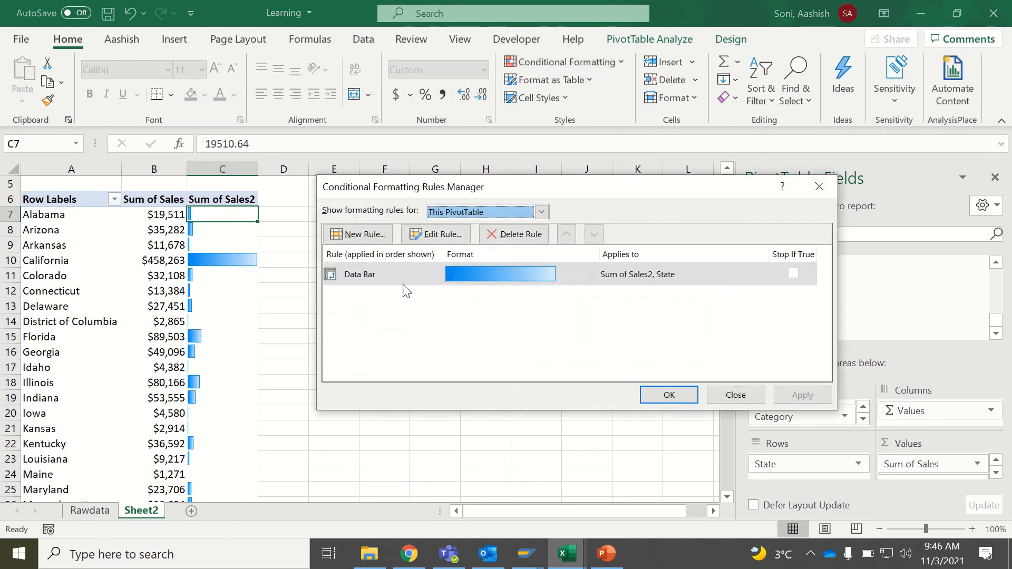
pyautogui.click(445, 239)
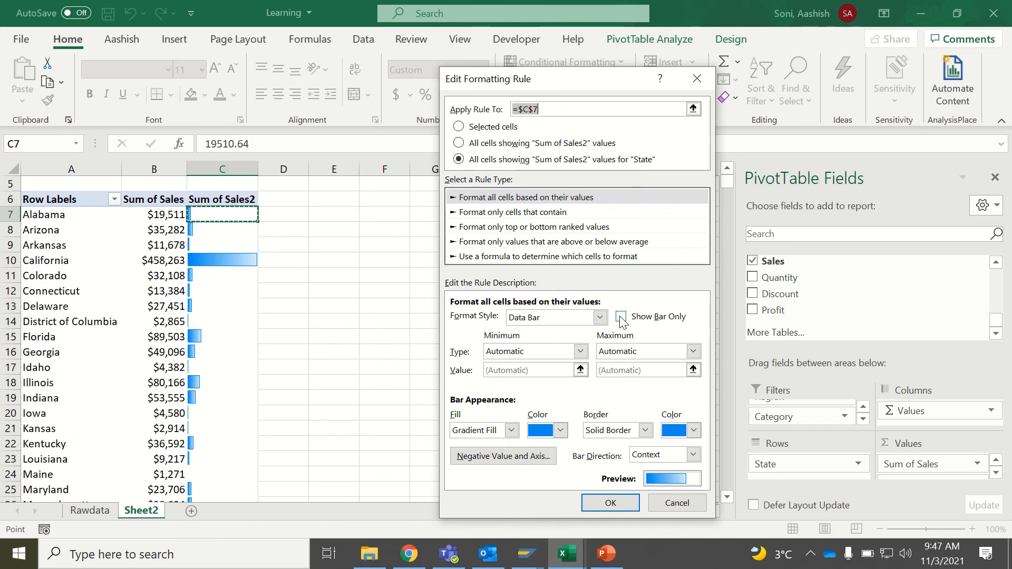
pyautogui.click(677, 502)
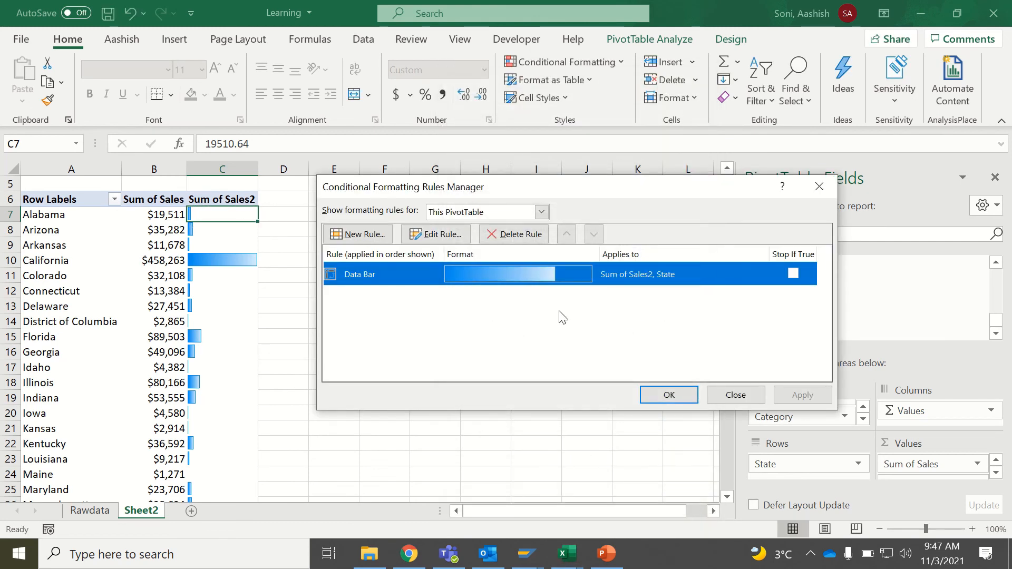
pyautogui.click(735, 395)
# Reopen the Sum of Sales2 data bar rule from Alabama's Sum of Sales cell, inspect its Show Bar Only option and accept the rule
pyautogui.click(169, 213)
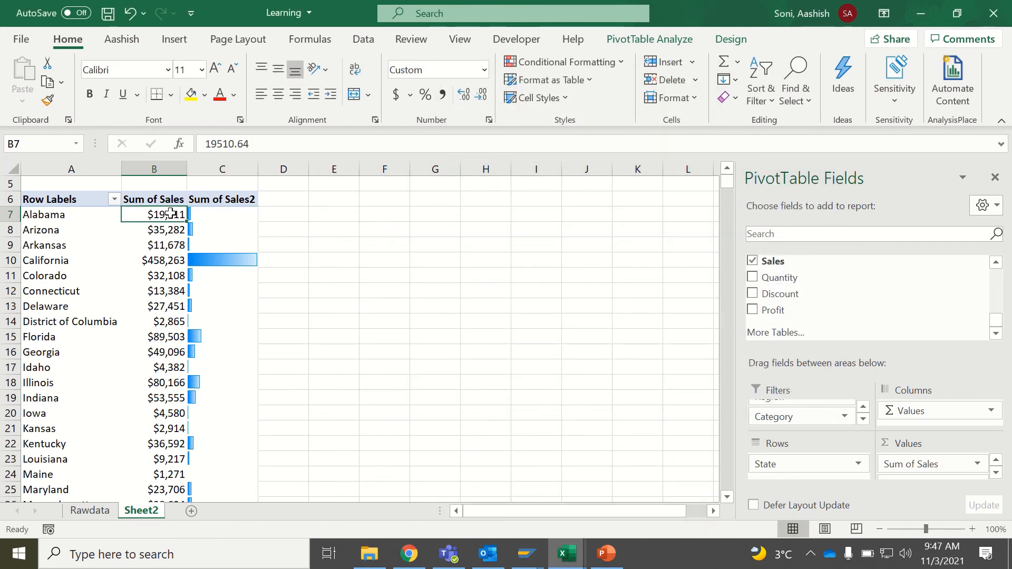
pyautogui.rightClick(170, 213)
pyautogui.click(571, 63)
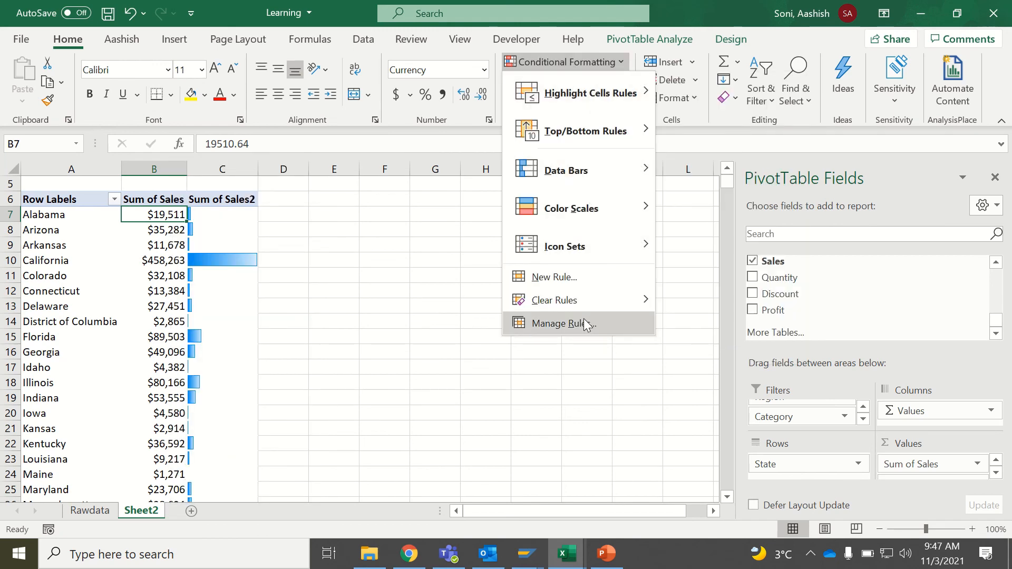
pyautogui.click(587, 325)
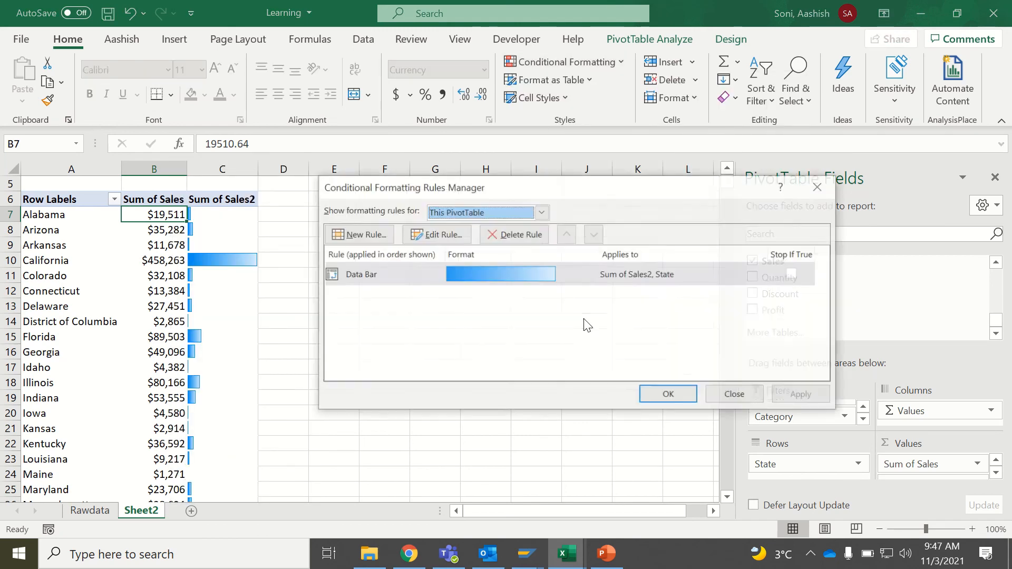
pyautogui.click(451, 235)
pyautogui.click(622, 316)
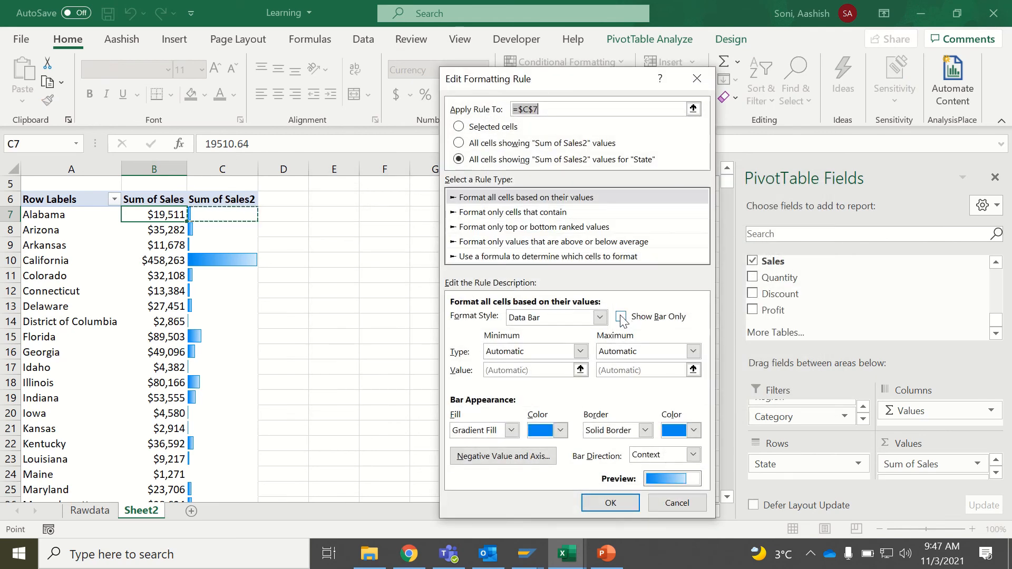
pyautogui.click(610, 504)
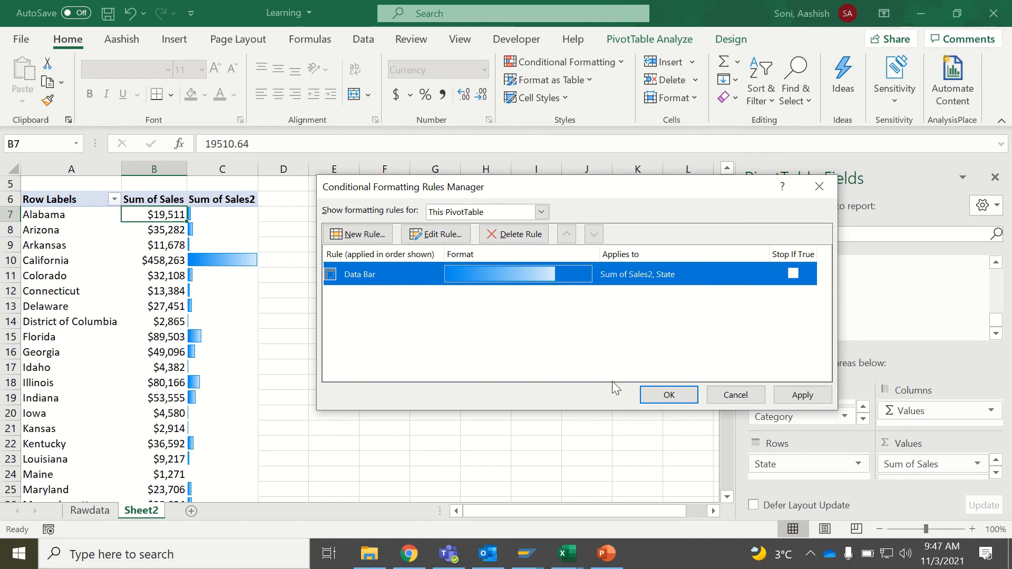
pyautogui.click(662, 397)
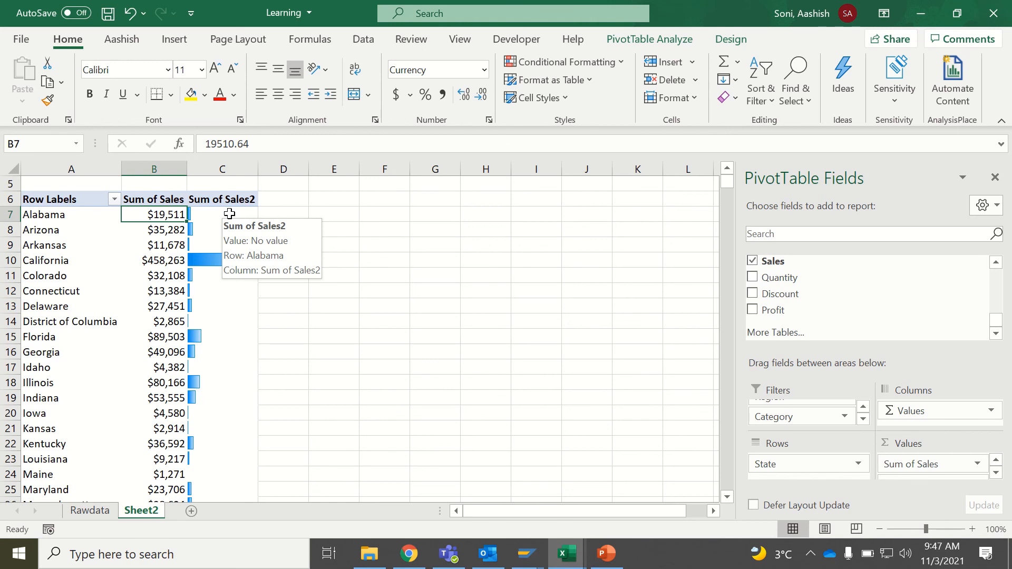
# Preview different icon sets on Alabama's Sum of Sales cell and on the Sum of Sales values of all states
pyautogui.click(559, 65)
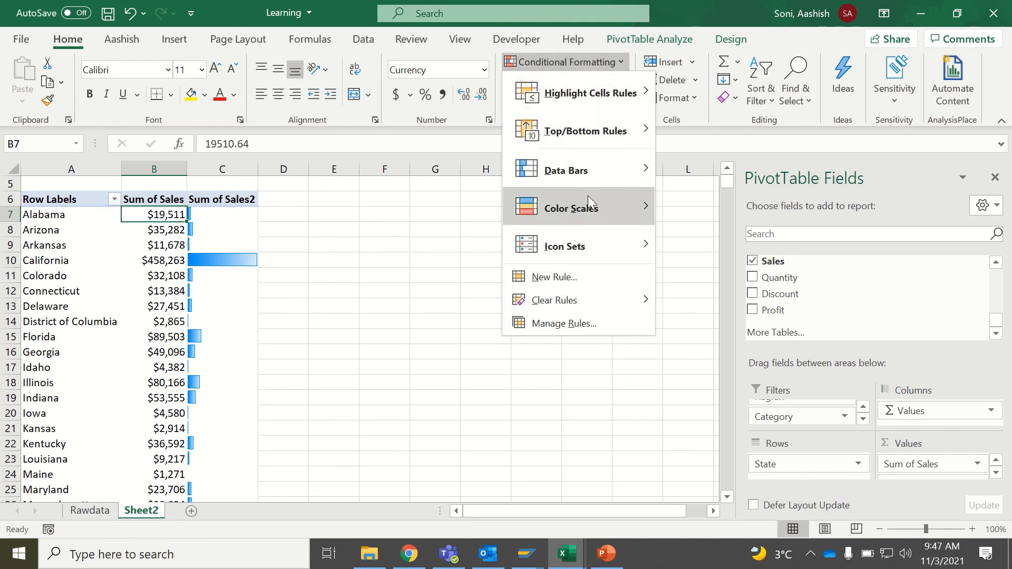
pyautogui.moveTo(583, 229)
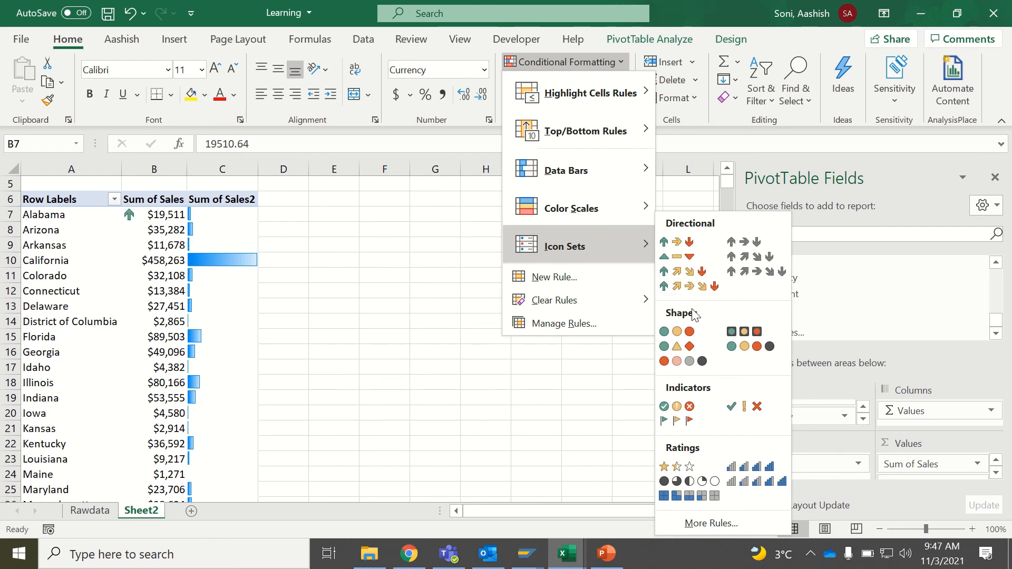
pyautogui.click(152, 214)
pyautogui.hotkey('ctrl', 'shift', 'Down')
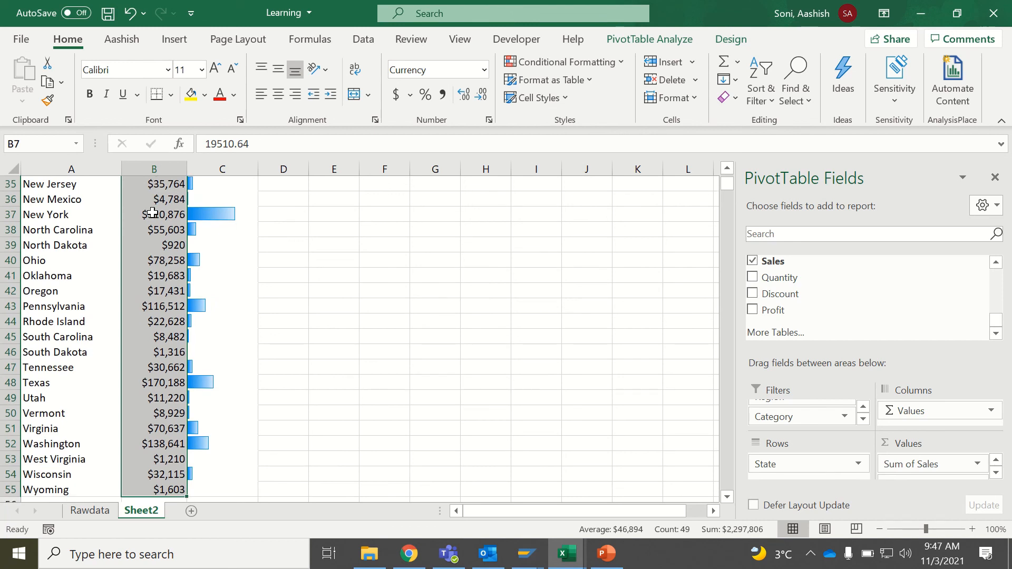
pyautogui.click(583, 65)
pyautogui.moveTo(584, 246)
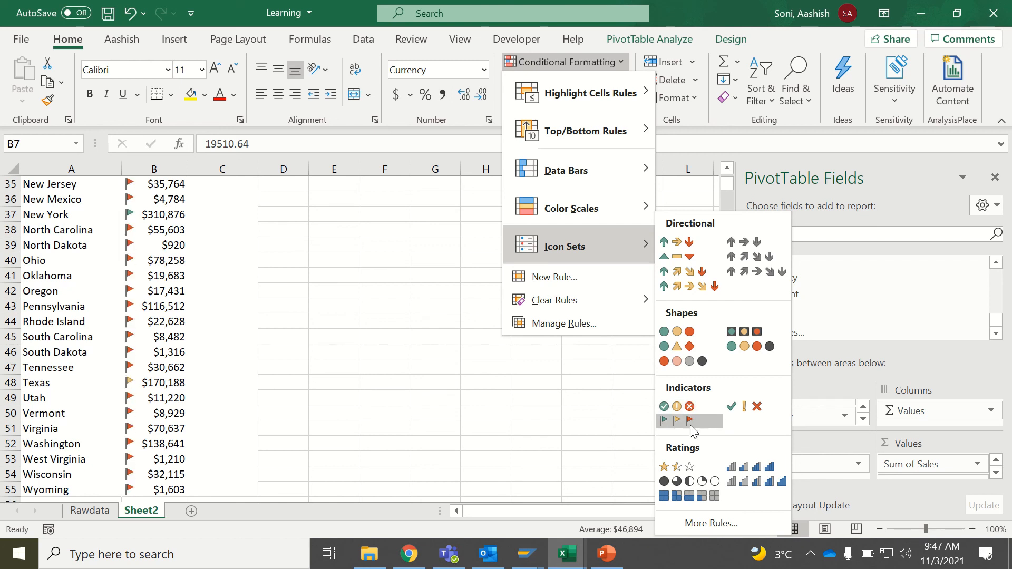
# Start a custom icon set rule for B7:B55, try Number and Formula as the green icon's threshold type, and discard the rule
pyautogui.click(695, 524)
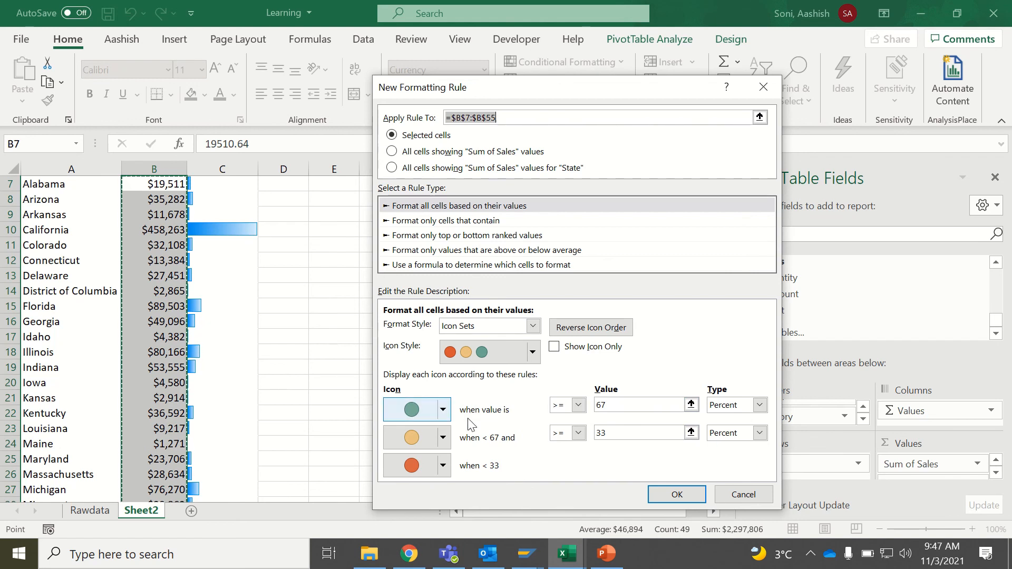
pyautogui.doubleClick(607, 406)
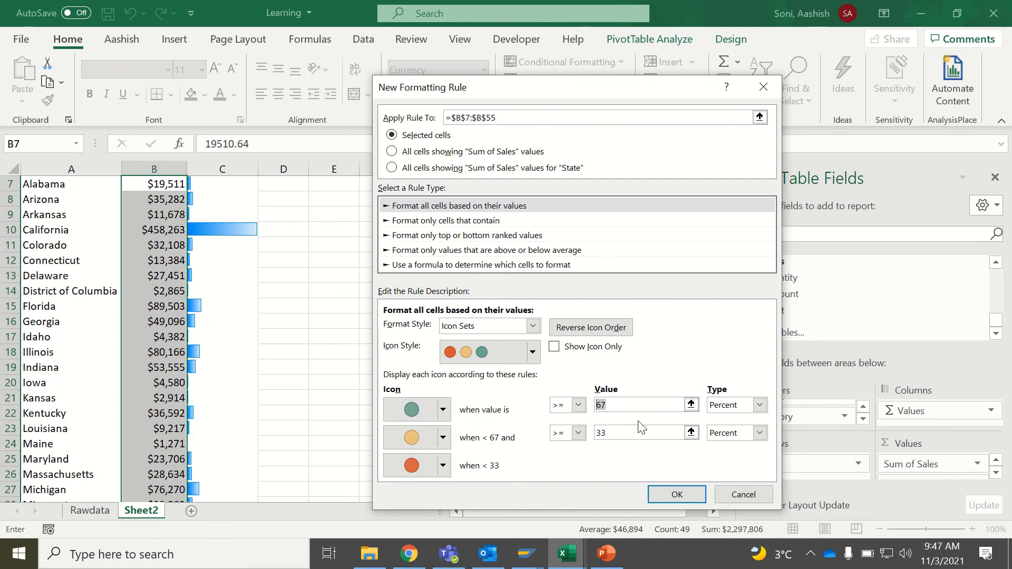
pyautogui.click(760, 405)
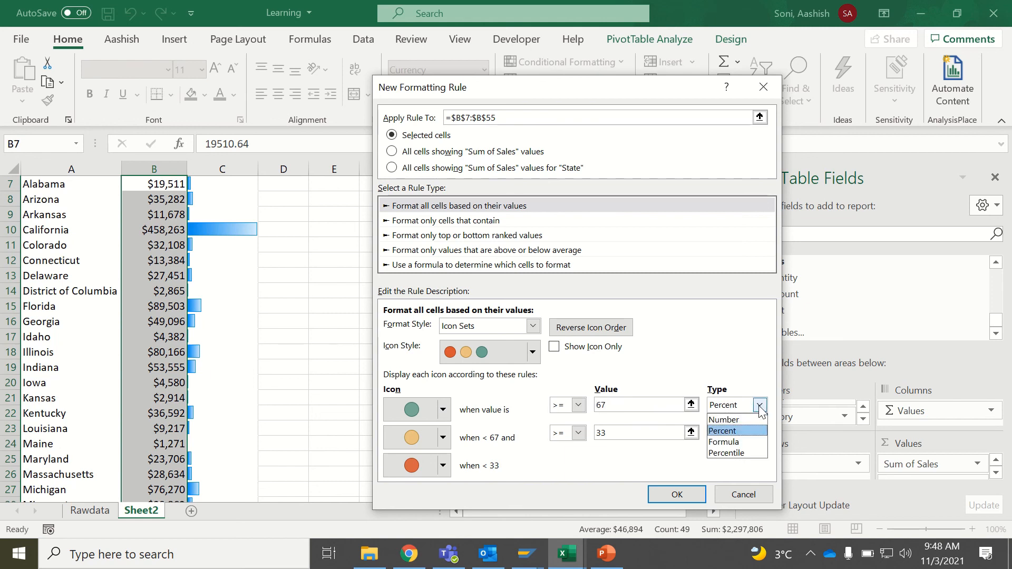
pyautogui.click(760, 419)
pyautogui.click(760, 405)
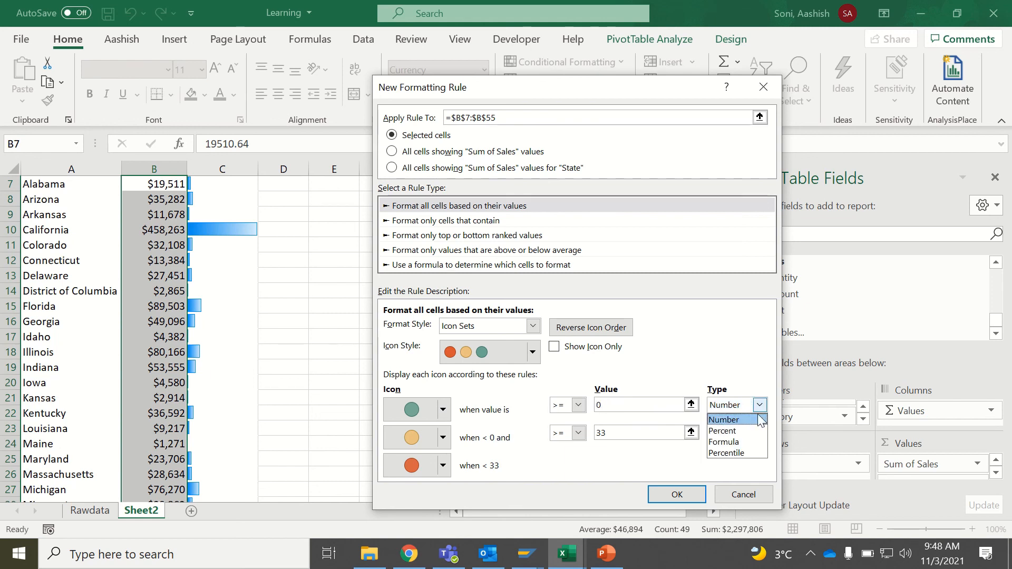
pyautogui.click(745, 441)
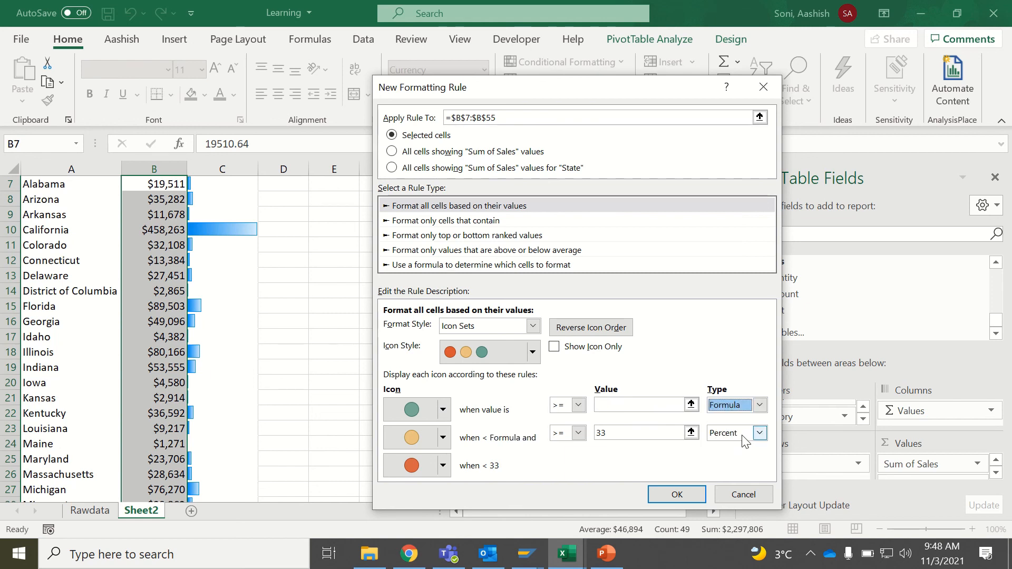
pyautogui.click(731, 493)
pyautogui.click(210, 331)
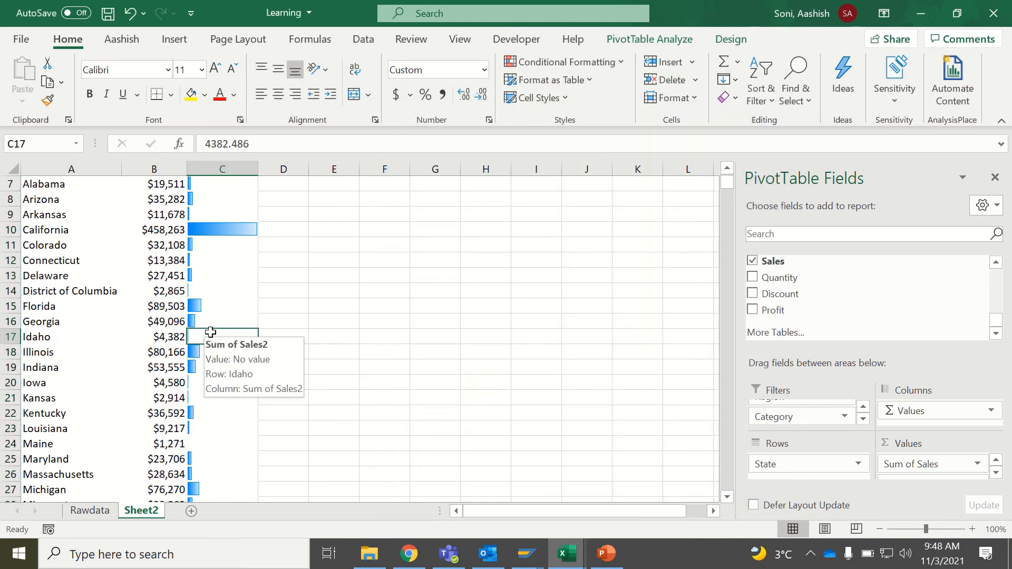
pyautogui.hotkey('ctrl', 'Up')
pyautogui.press('Down')
pyautogui.press('Left')
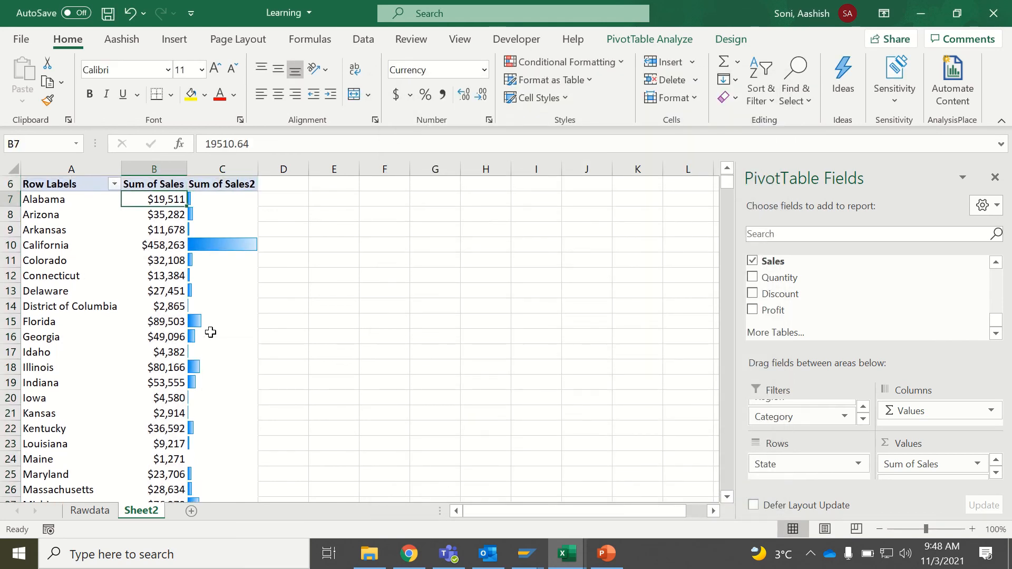
pyautogui.hotkey('ctrl', 'shift', 'Down')
pyautogui.hotkey('ctrl', 'Up')
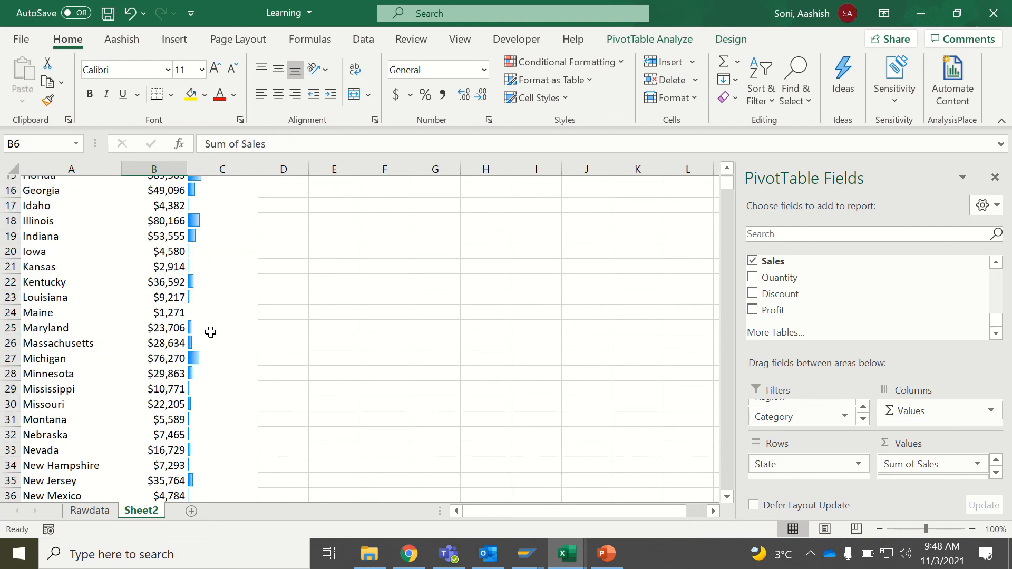